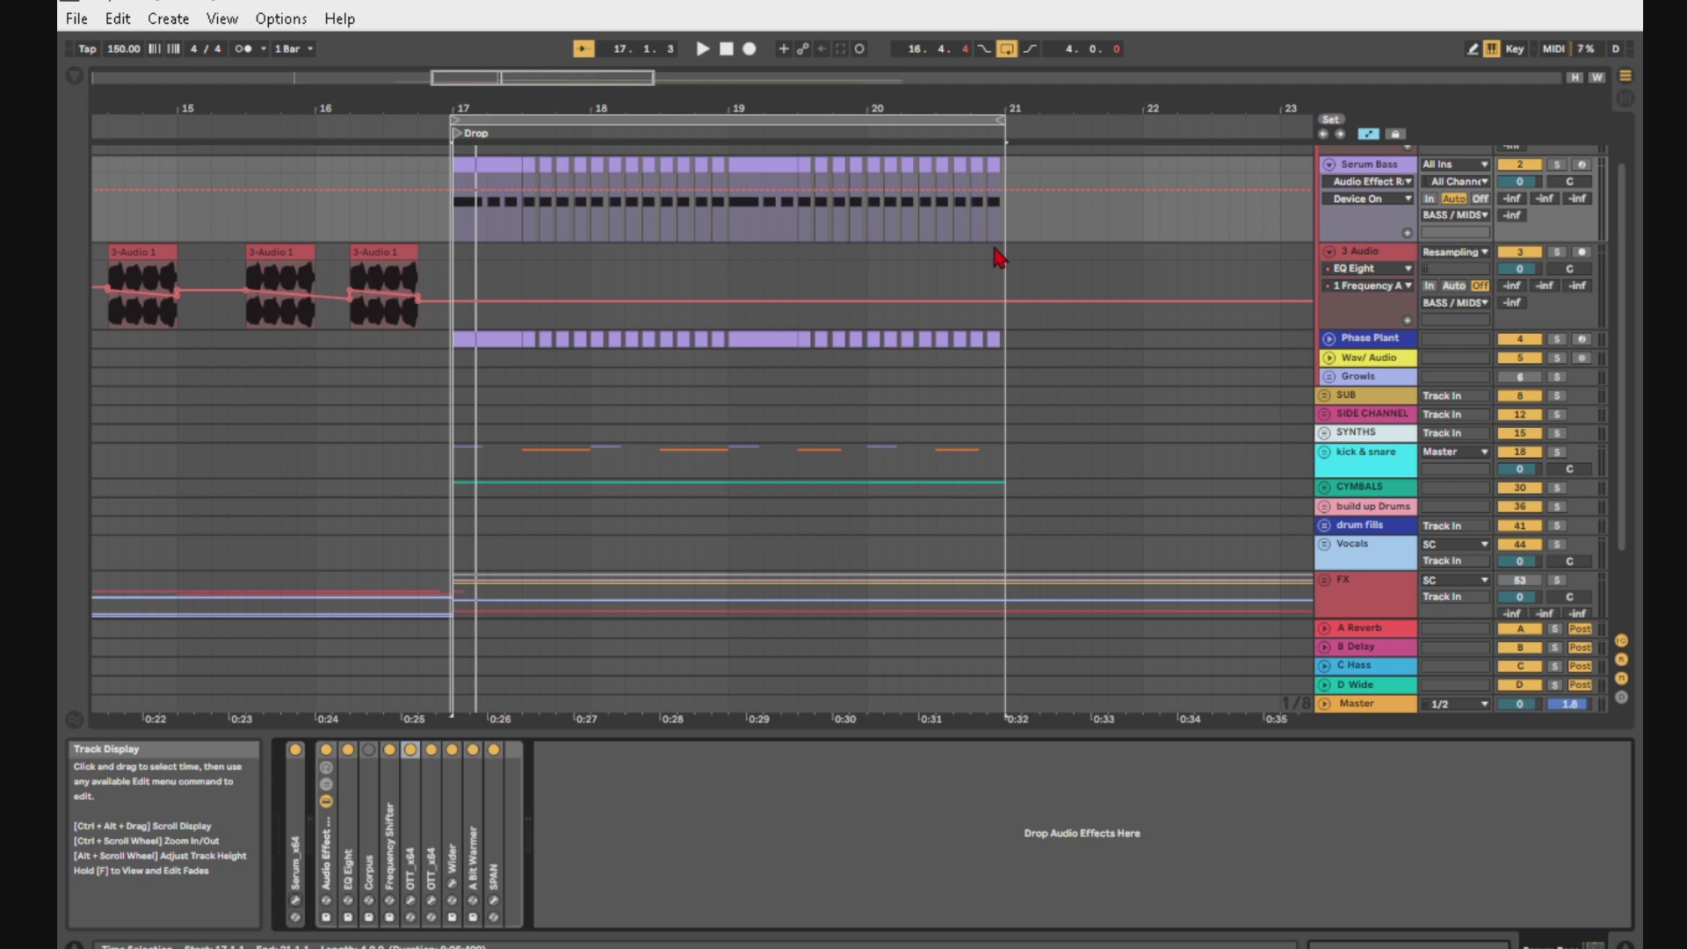
# Step: Play back the drop section starting at bar 17, and stop playback near its end
pyautogui.press('space')
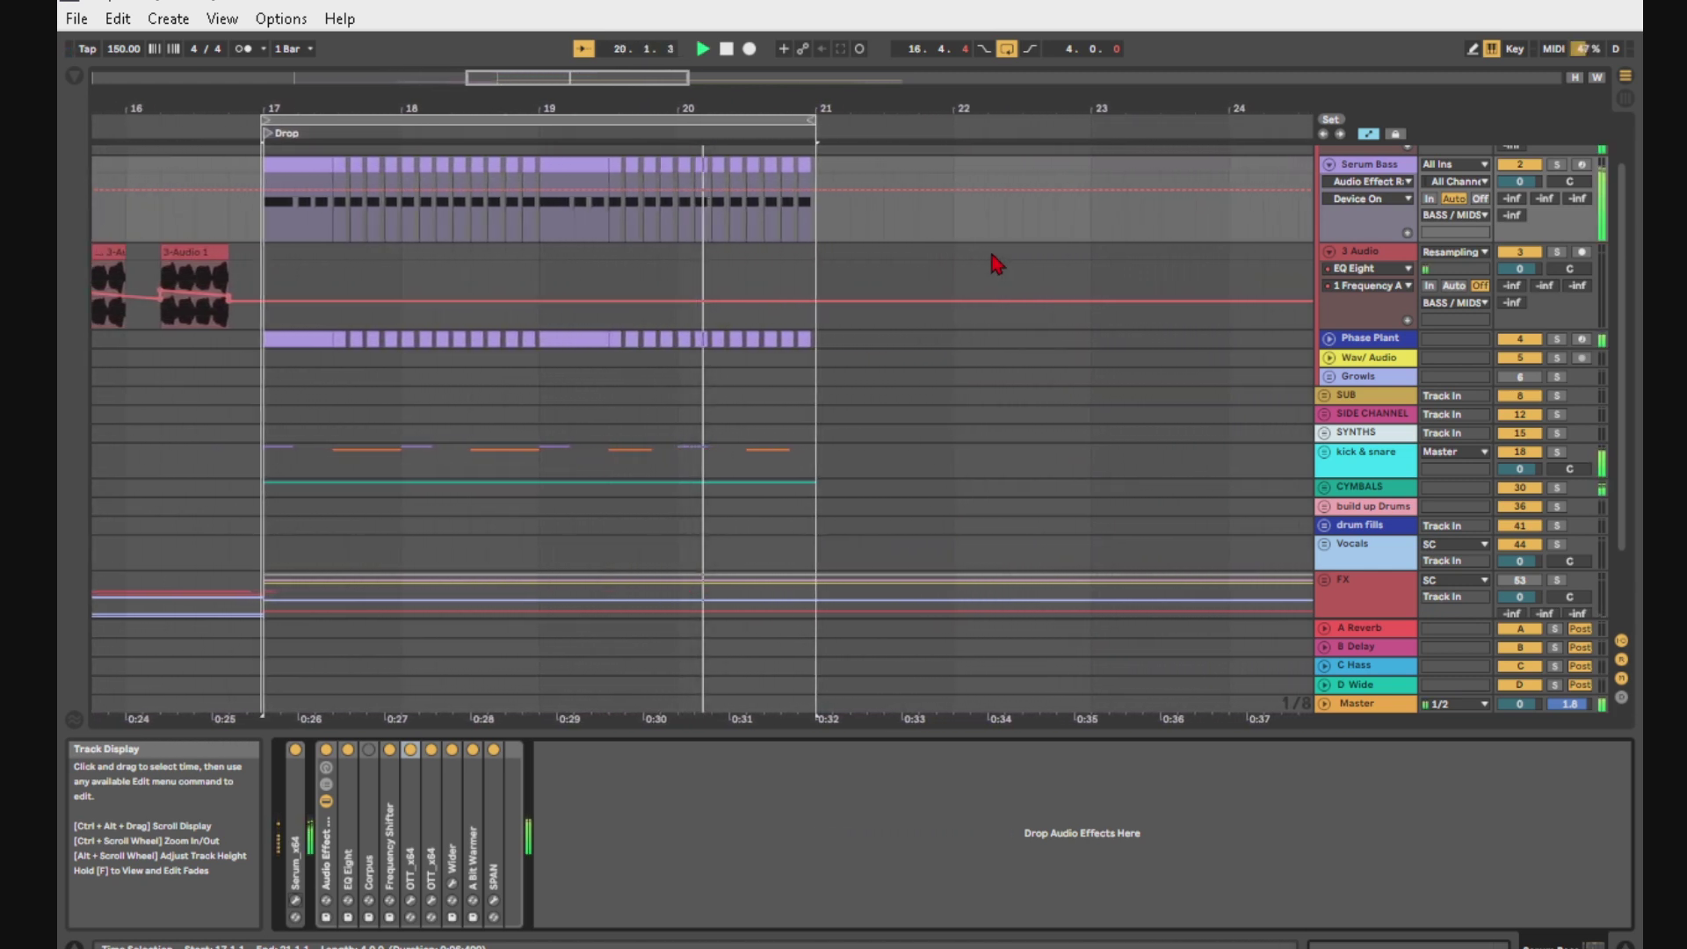
pyautogui.press('space')
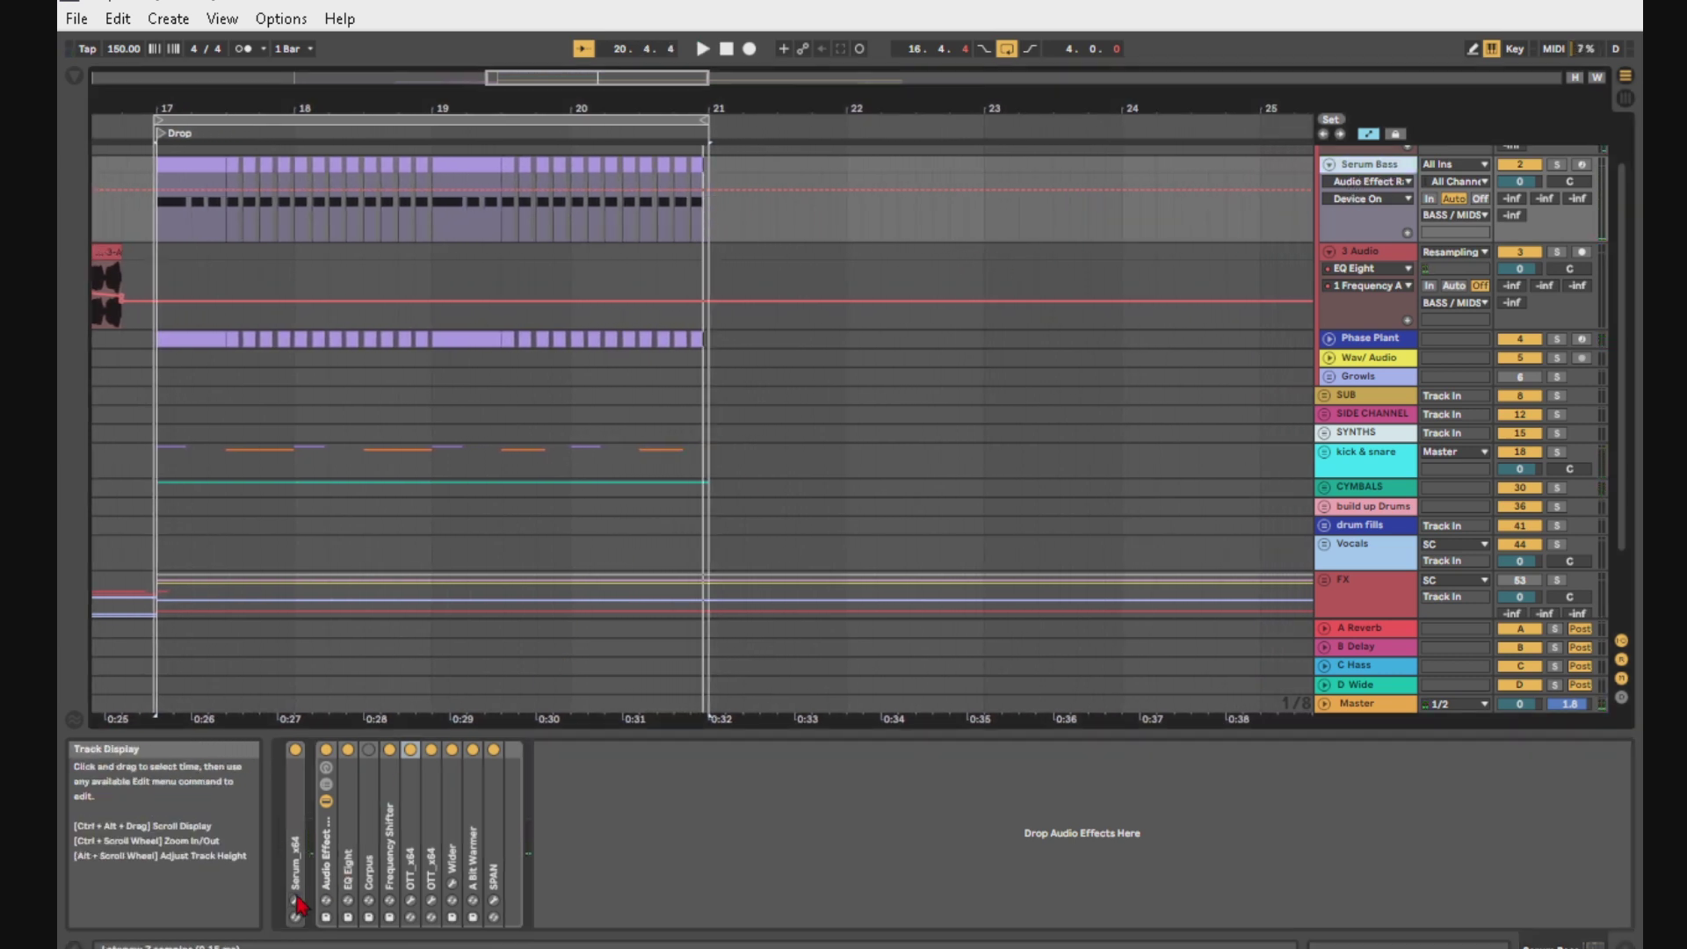
# Step: Bypass the Audio Effect Rack on the Serum Bass track and open the track's Serum synth
pyautogui.click(327, 750)
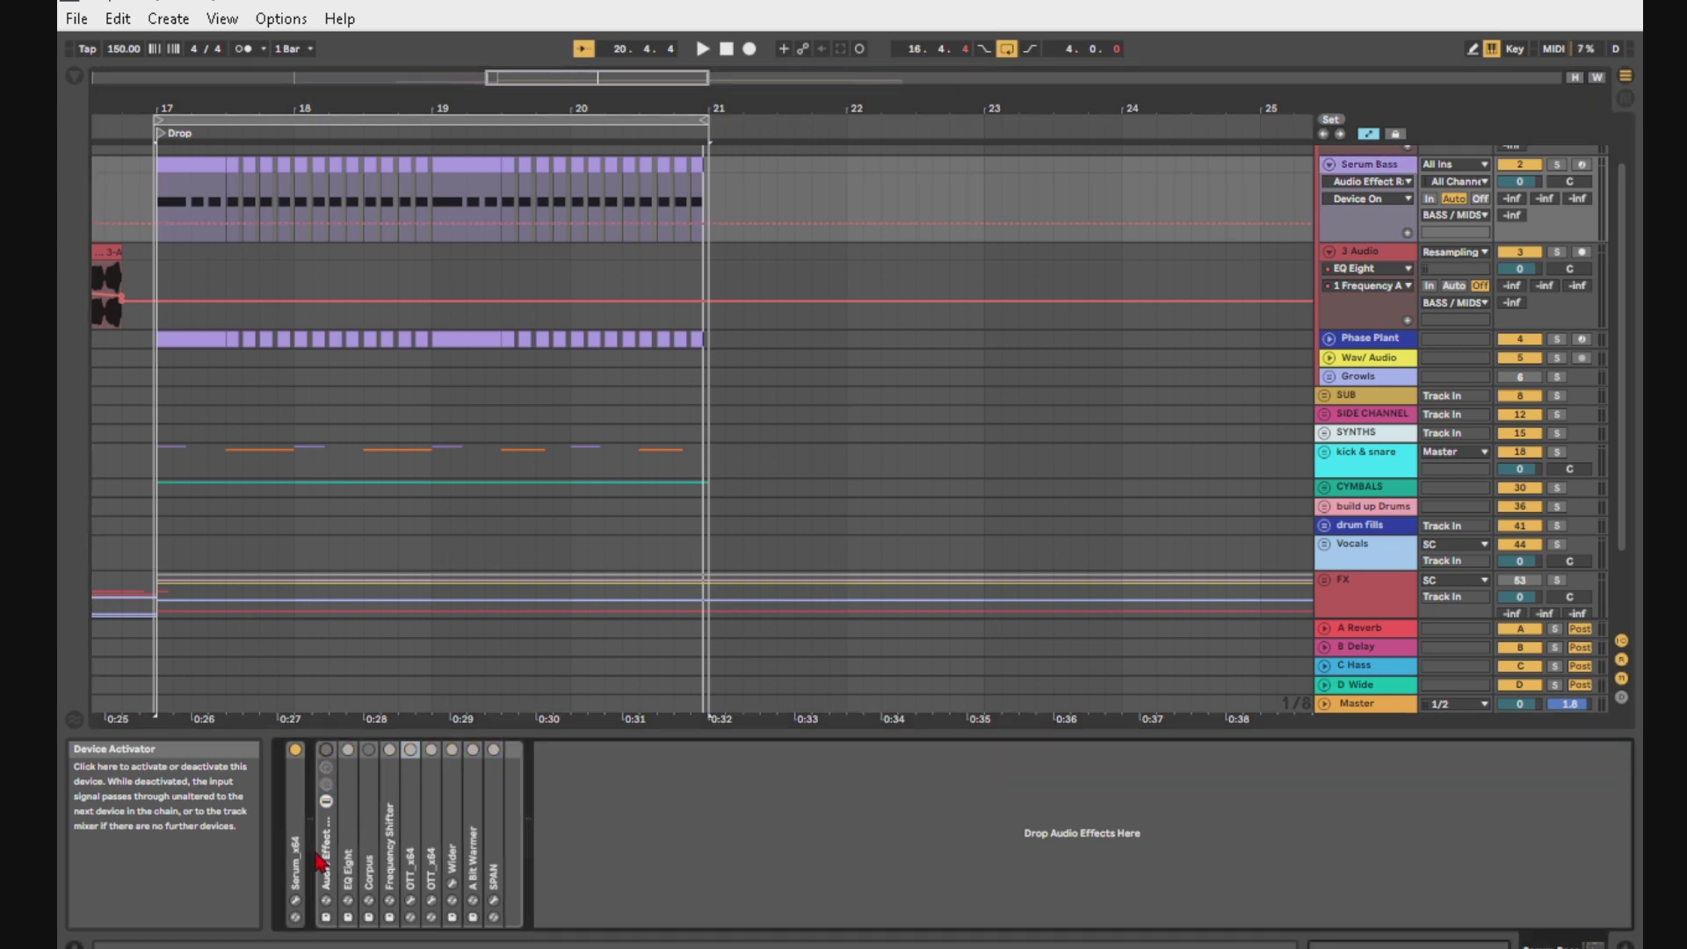
pyautogui.click(296, 902)
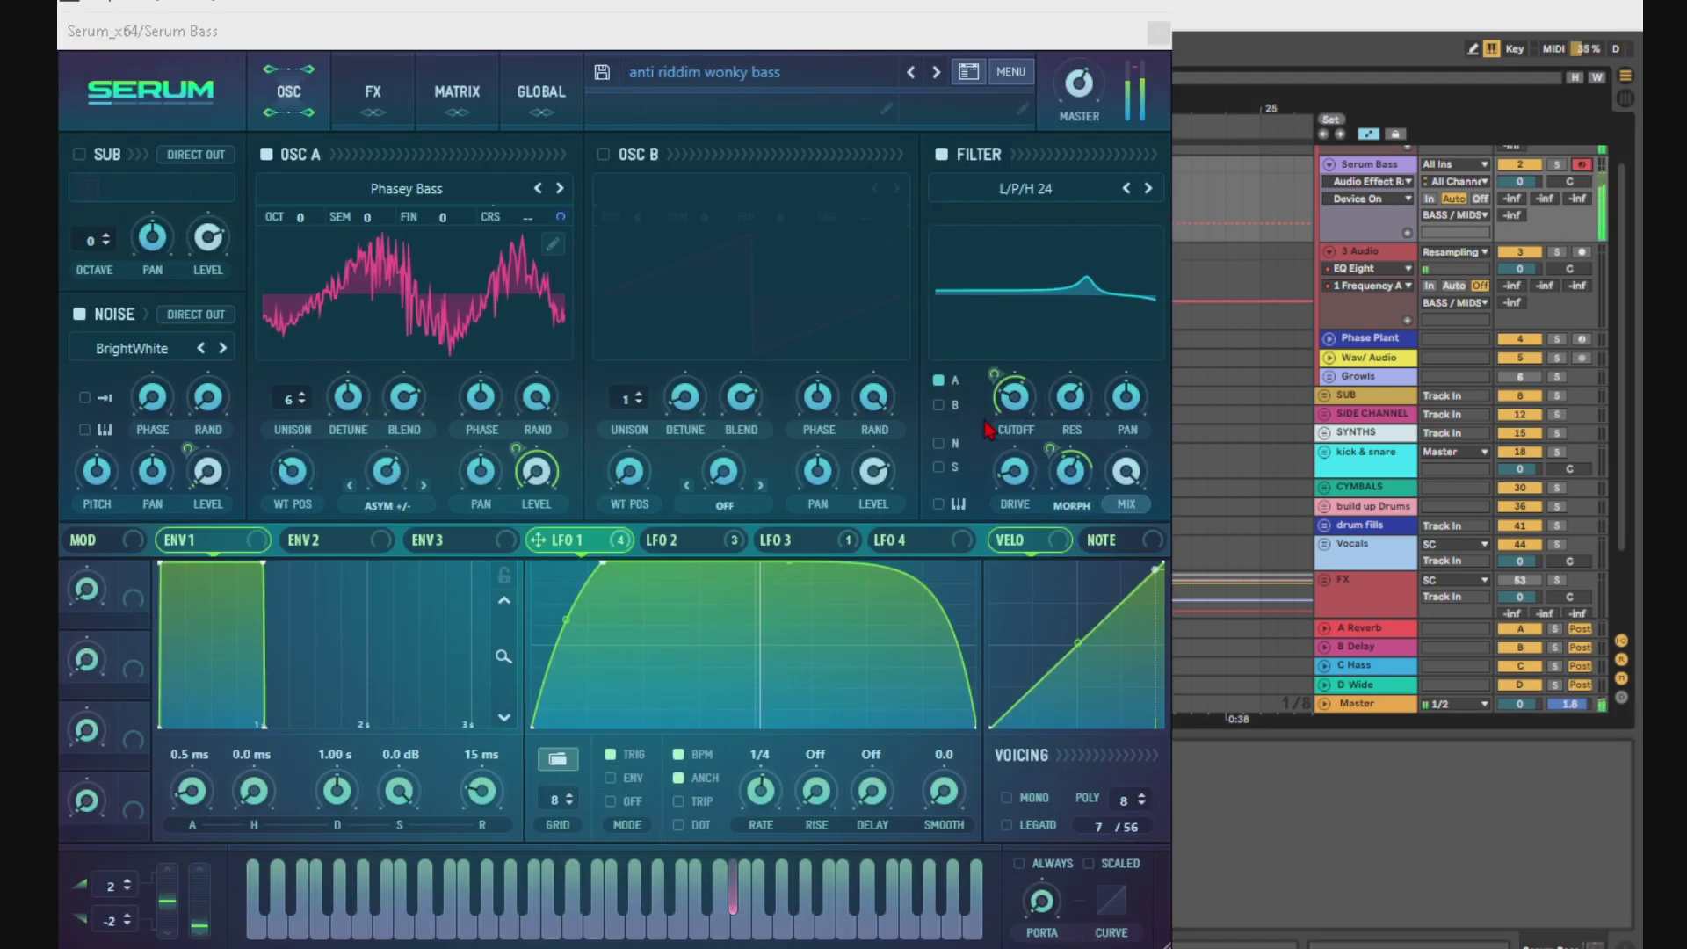
pyautogui.click(1085, 76)
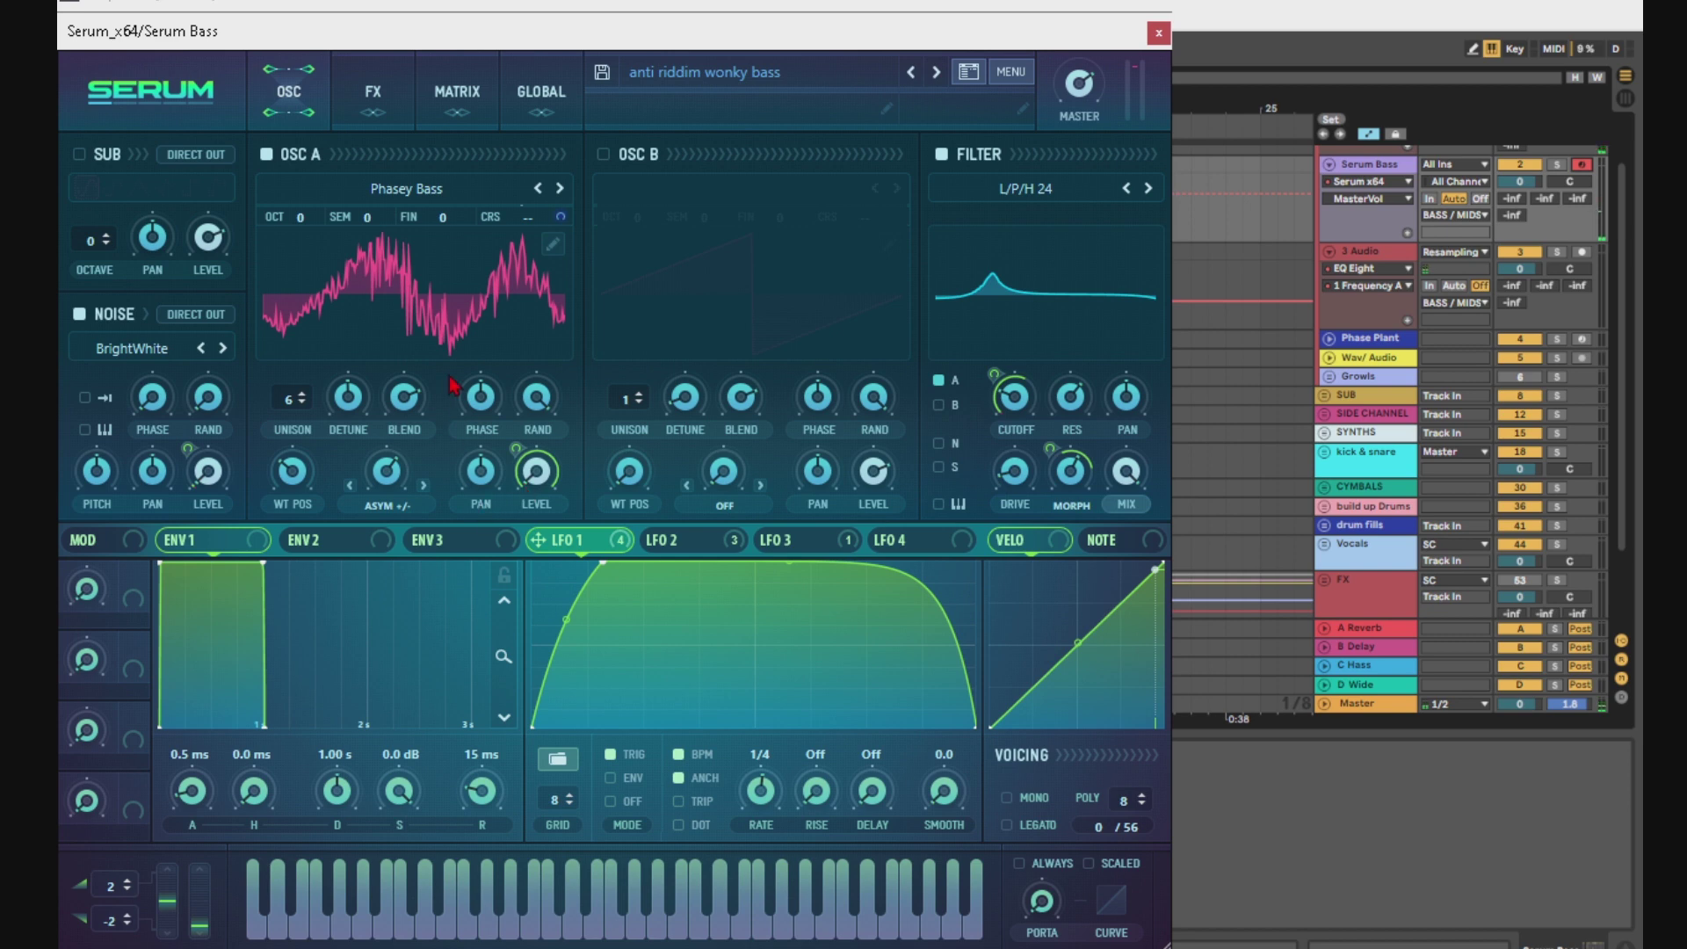
# Step: Look through the VR WAVETABLES category for oscillator A, keeping the Phasey Bass wavetable
pyautogui.click(410, 195)
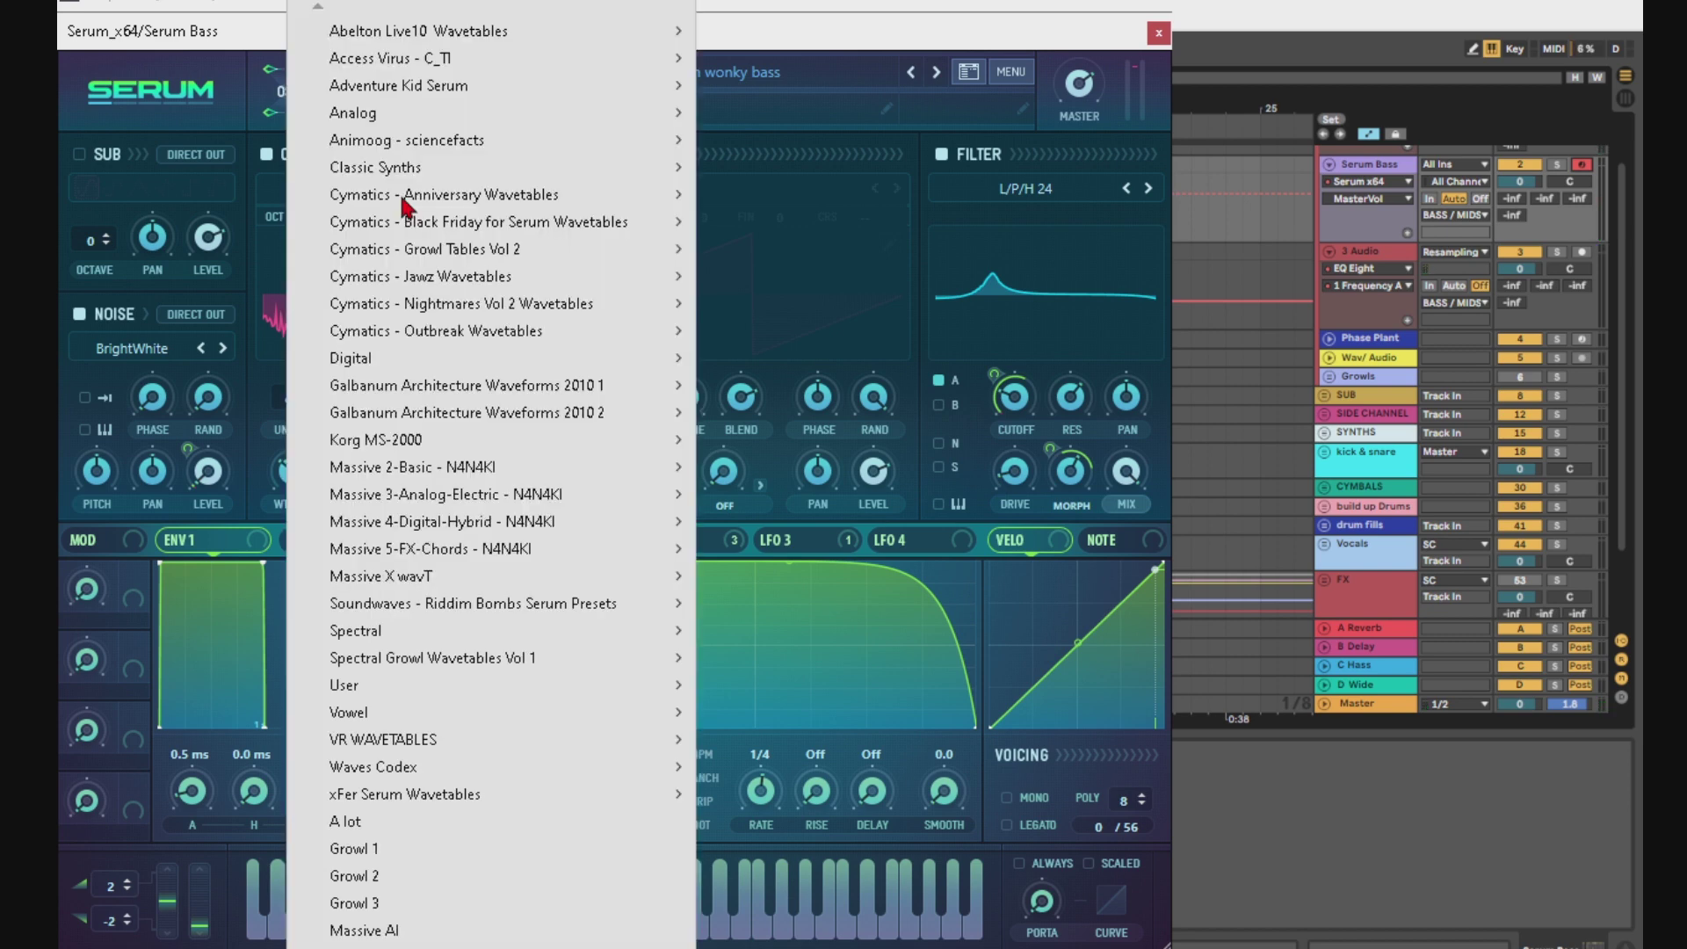
pyautogui.moveTo(562, 739)
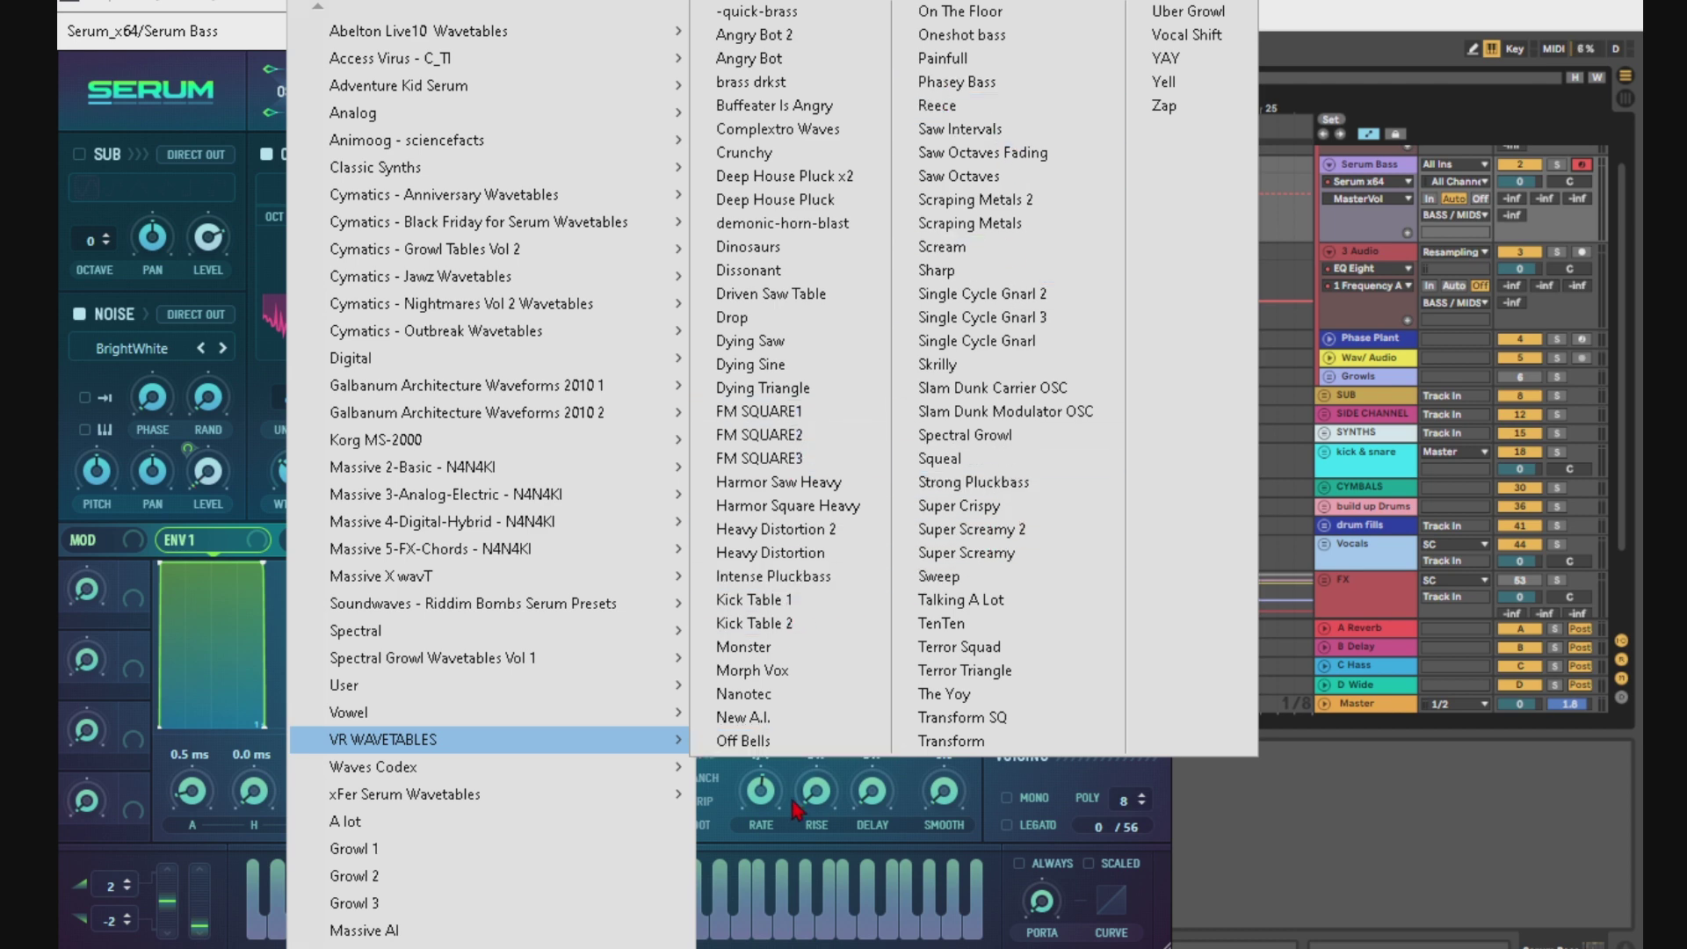
pyautogui.click(773, 875)
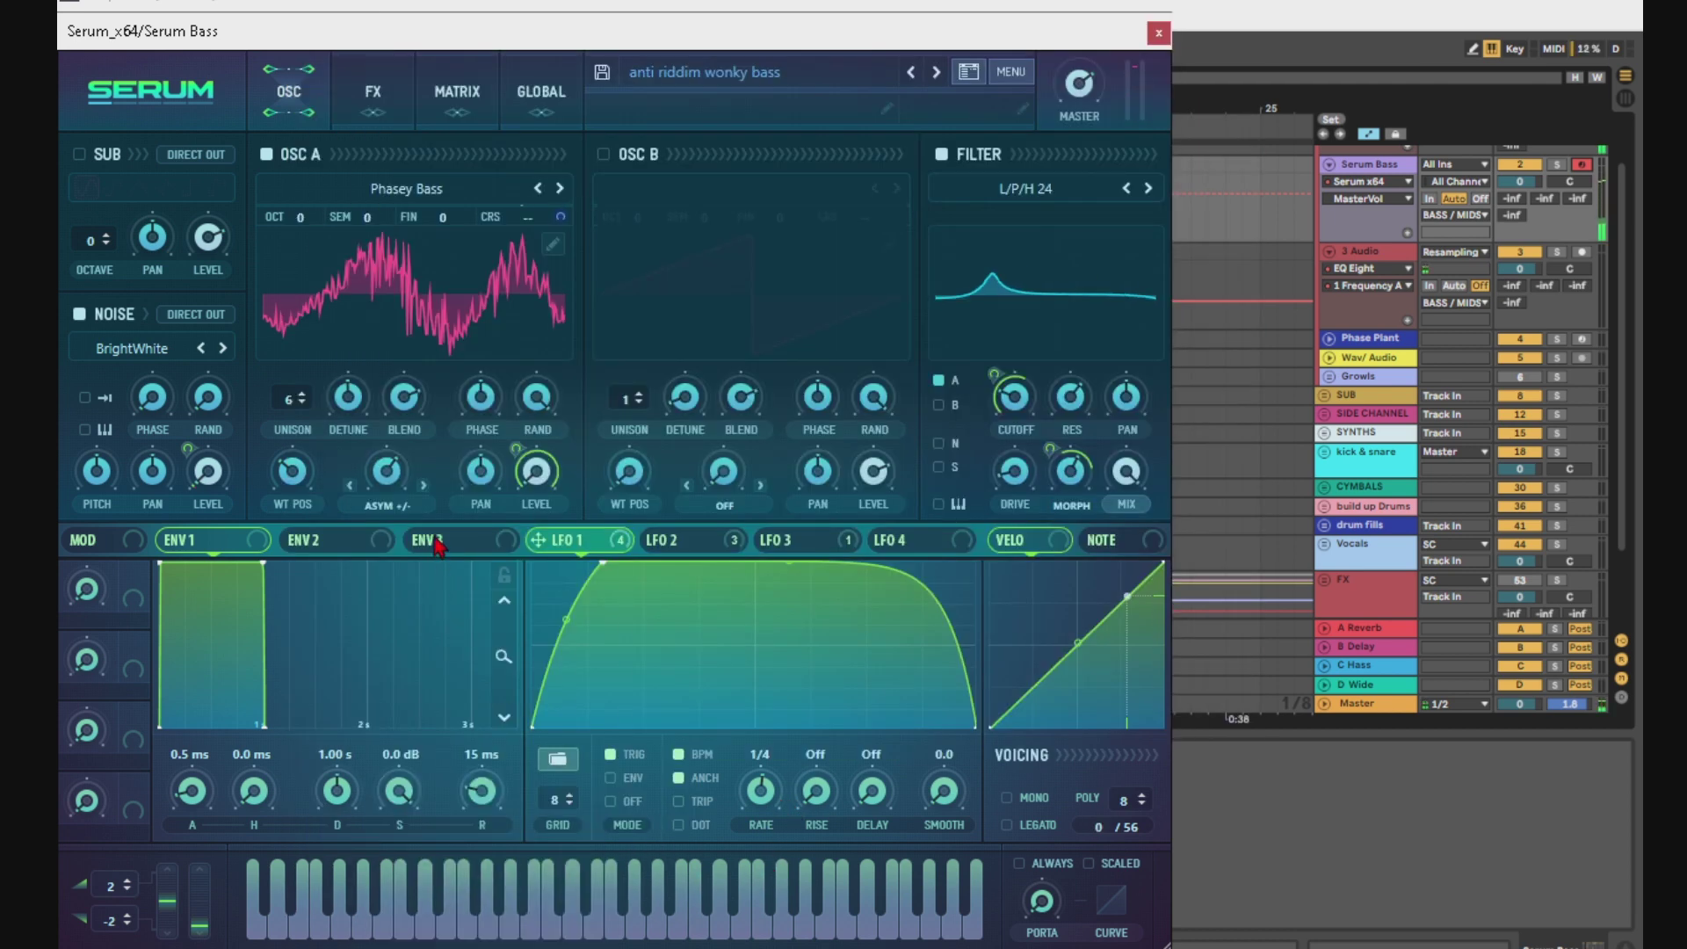
# Step: Check oscillator A's wavetable position, its available warp modes and the Asym +/- warp amount
pyautogui.click(306, 493)
pyautogui.click(400, 510)
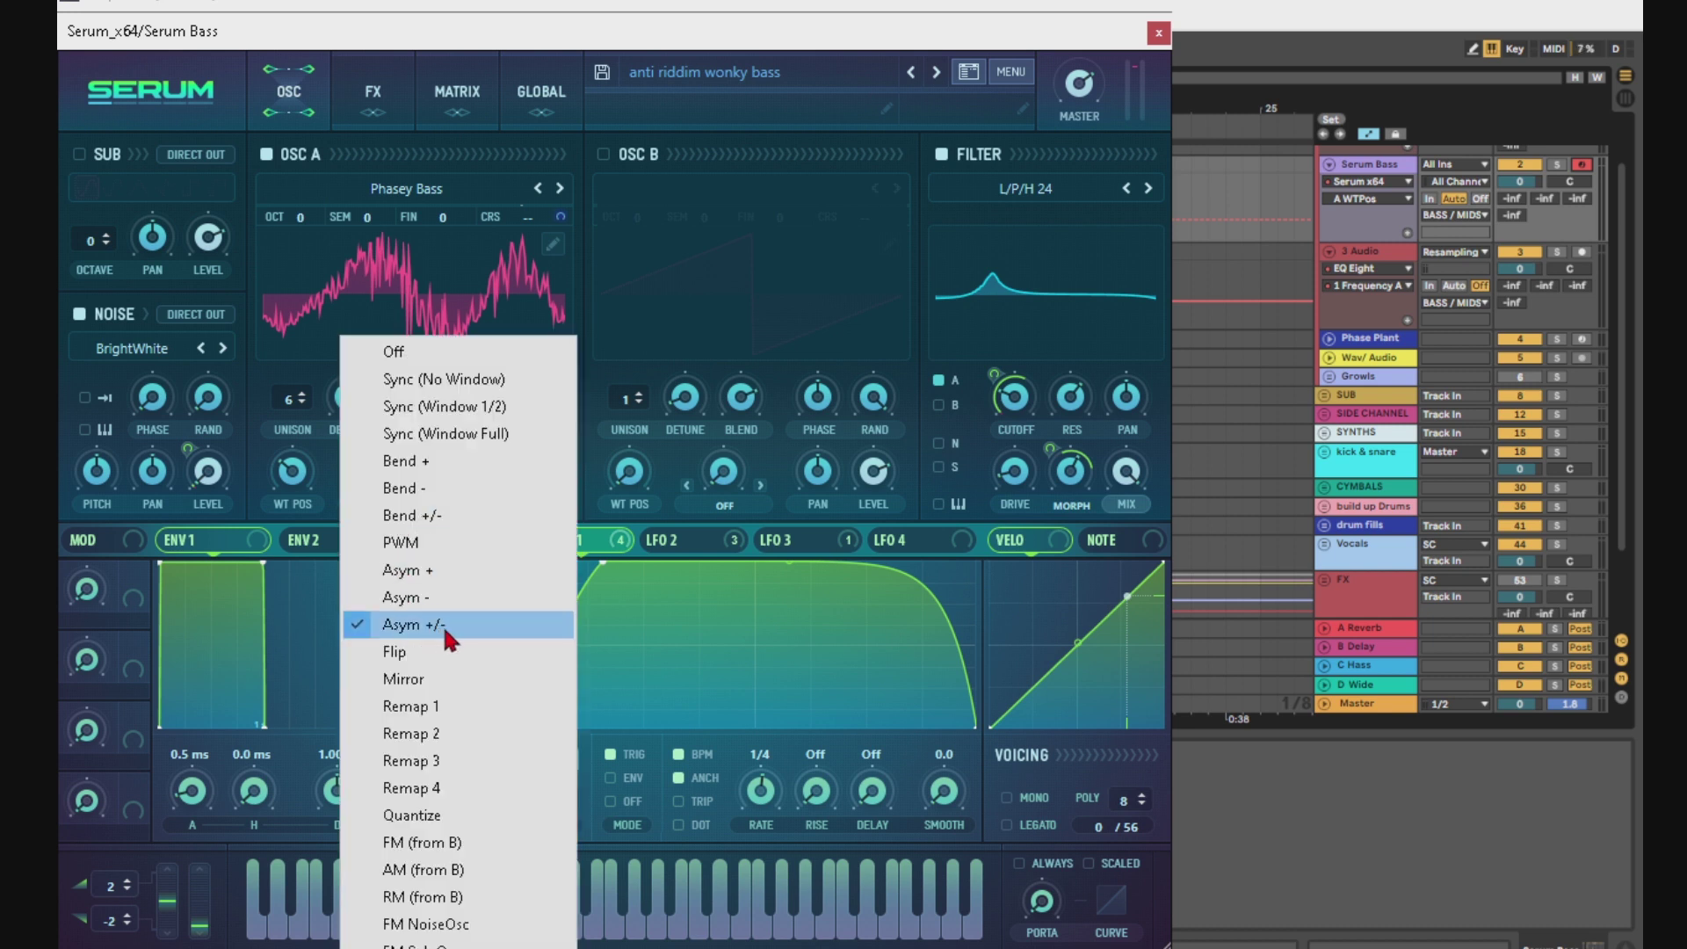
pyautogui.click(325, 499)
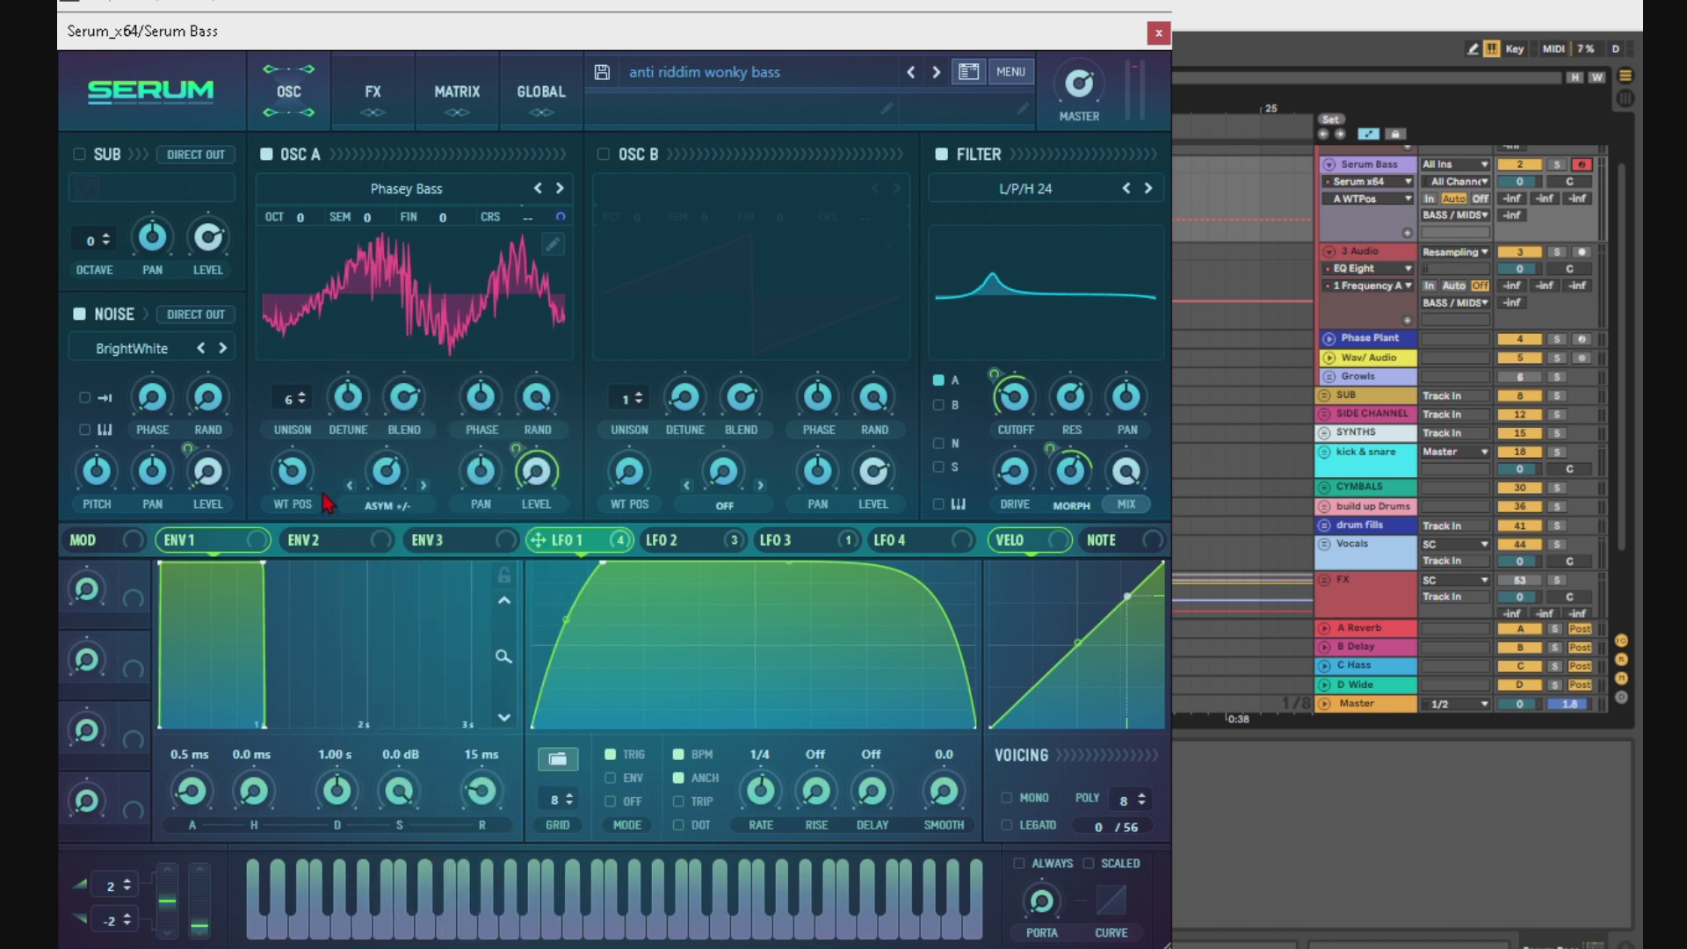
pyautogui.click(392, 484)
# Step: Check oscillator A's level and compare the LFO 2 curve with LFO 1
pyautogui.click(534, 472)
pyautogui.click(663, 546)
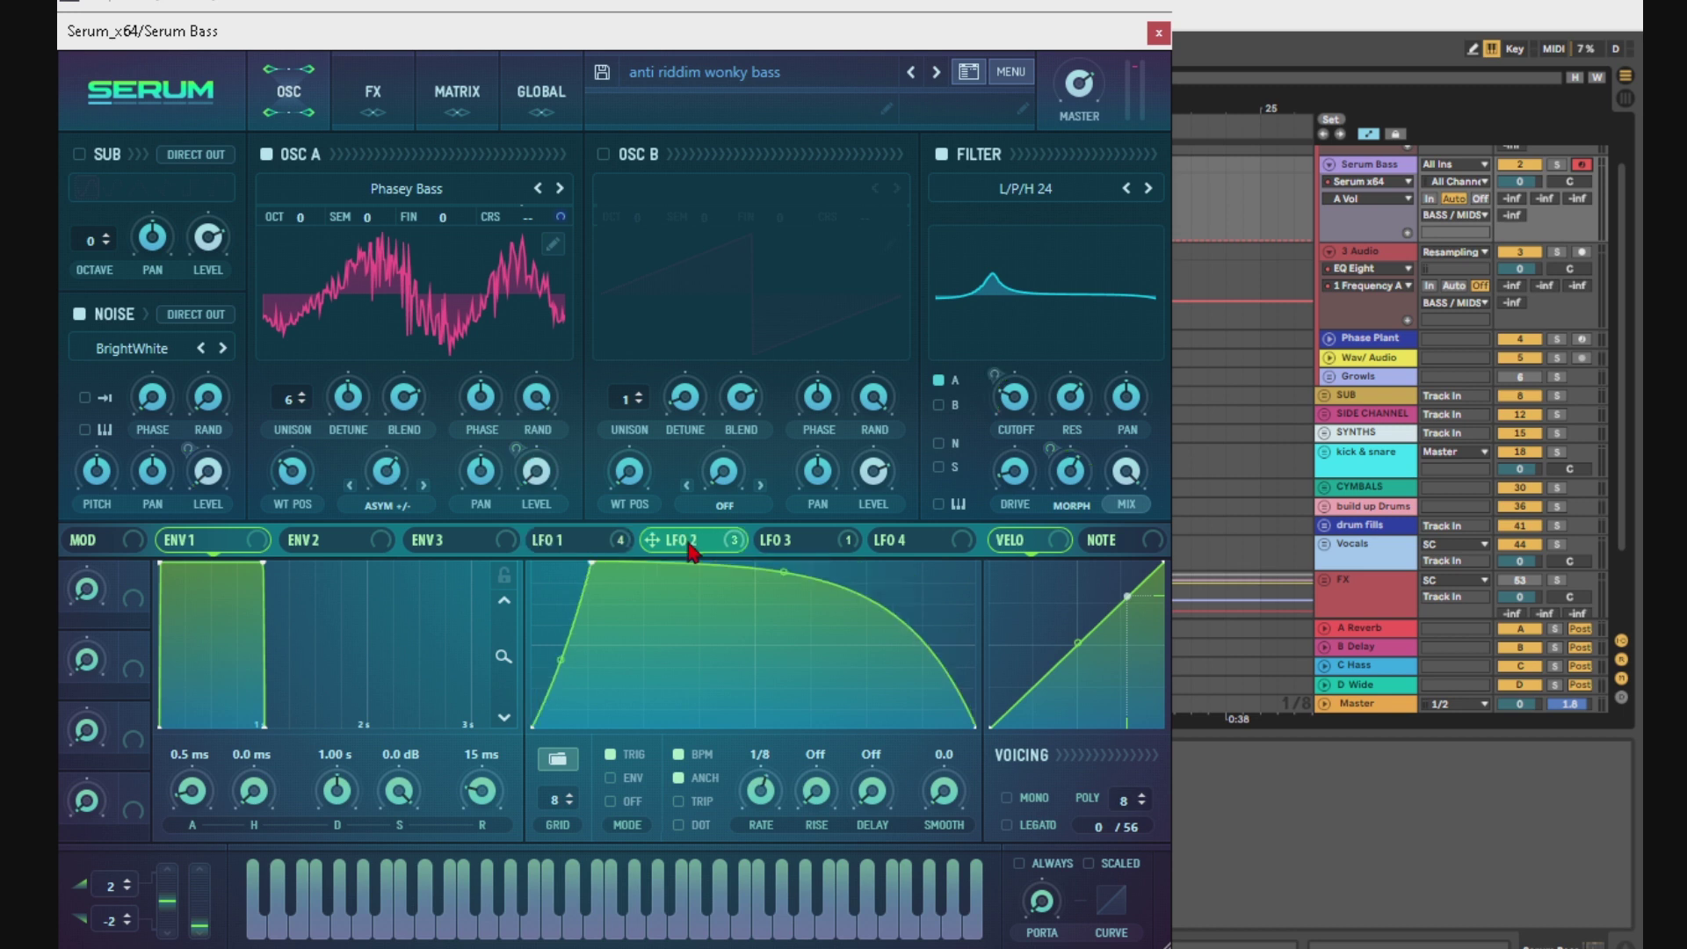
pyautogui.click(566, 541)
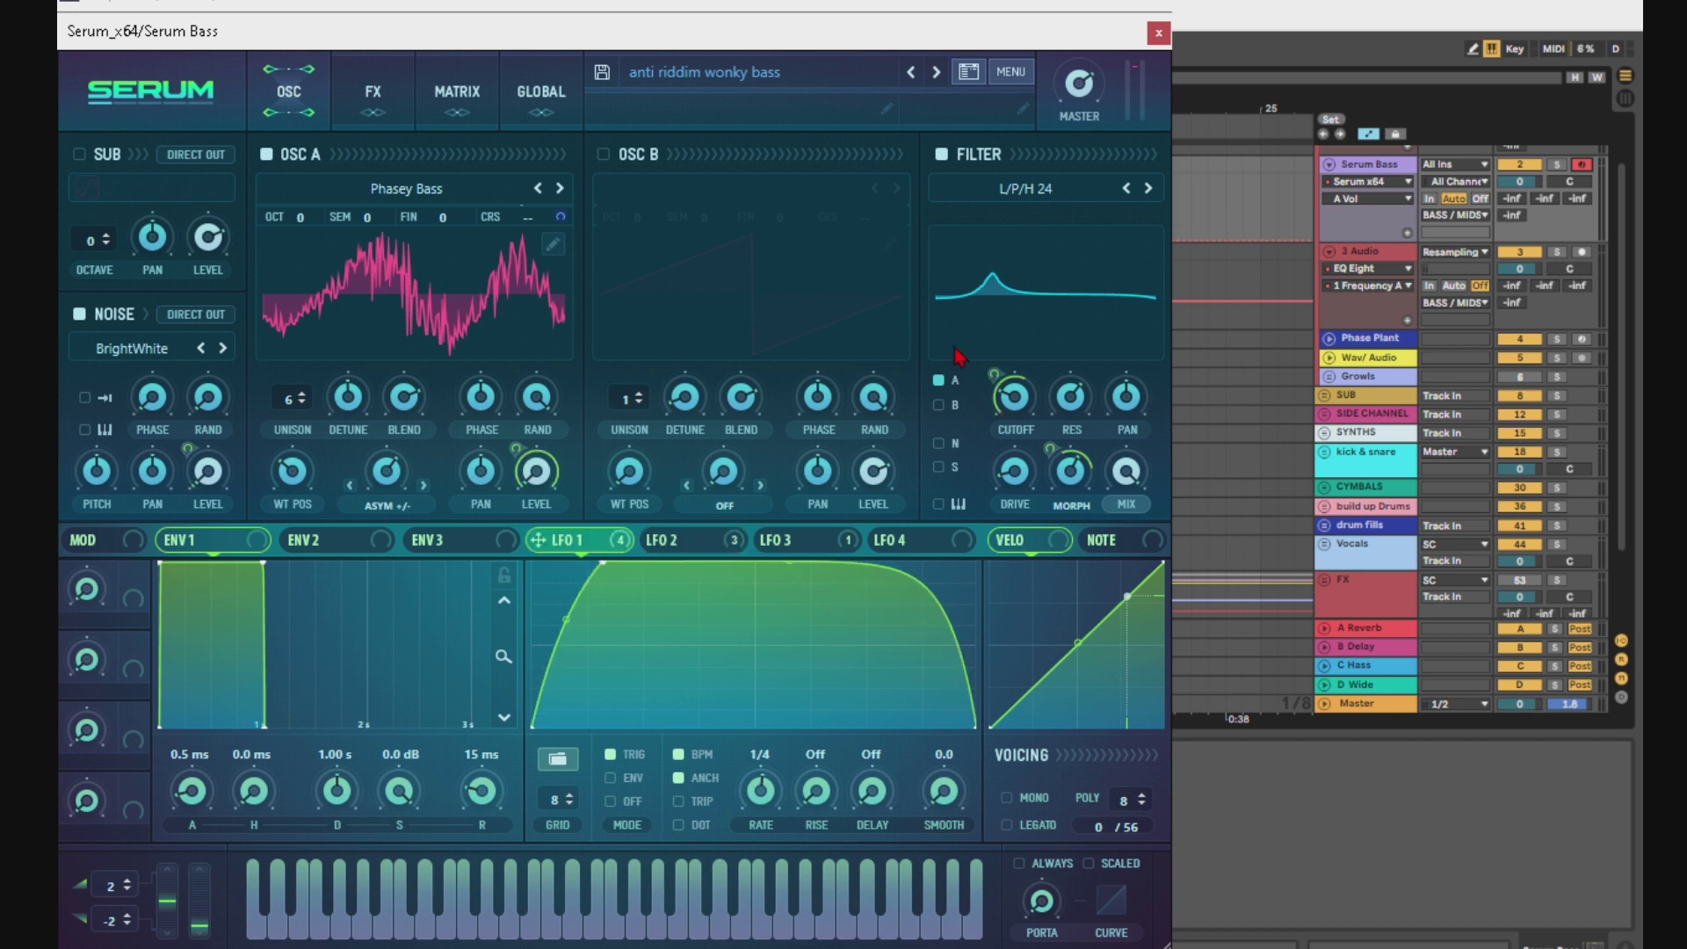
# Step: Check the L/P/H 24 filter type among the Multi filters and toggle the filter's on/off state
pyautogui.click(1042, 195)
pyautogui.moveTo(1035, 248)
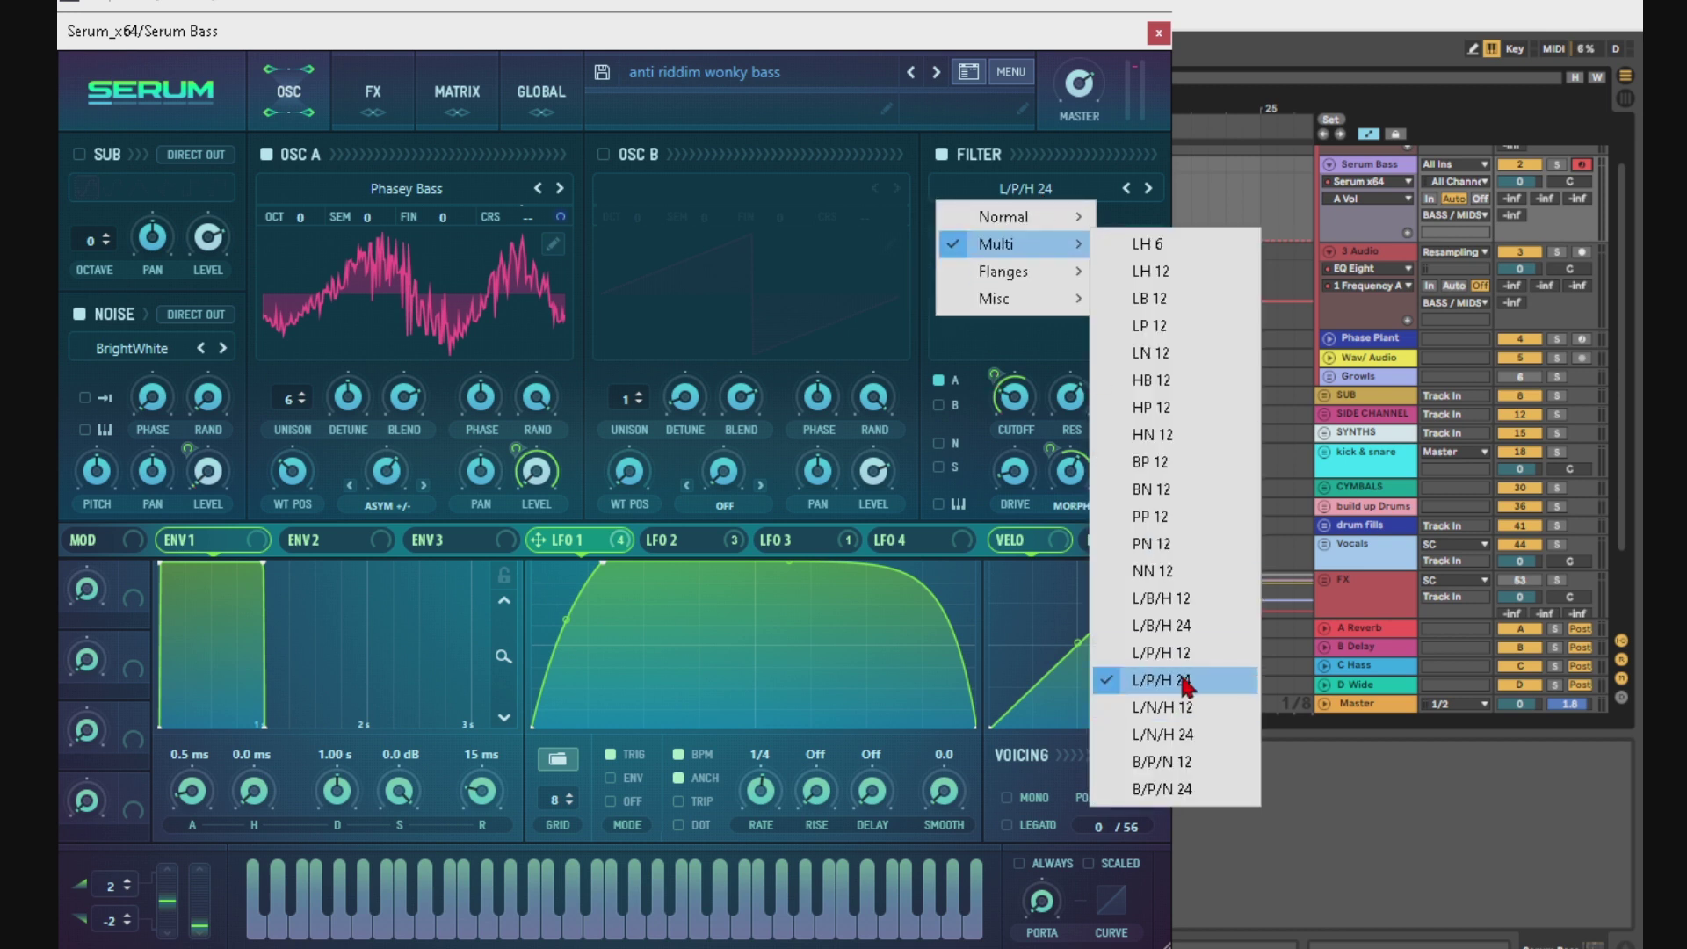
pyautogui.click(1011, 167)
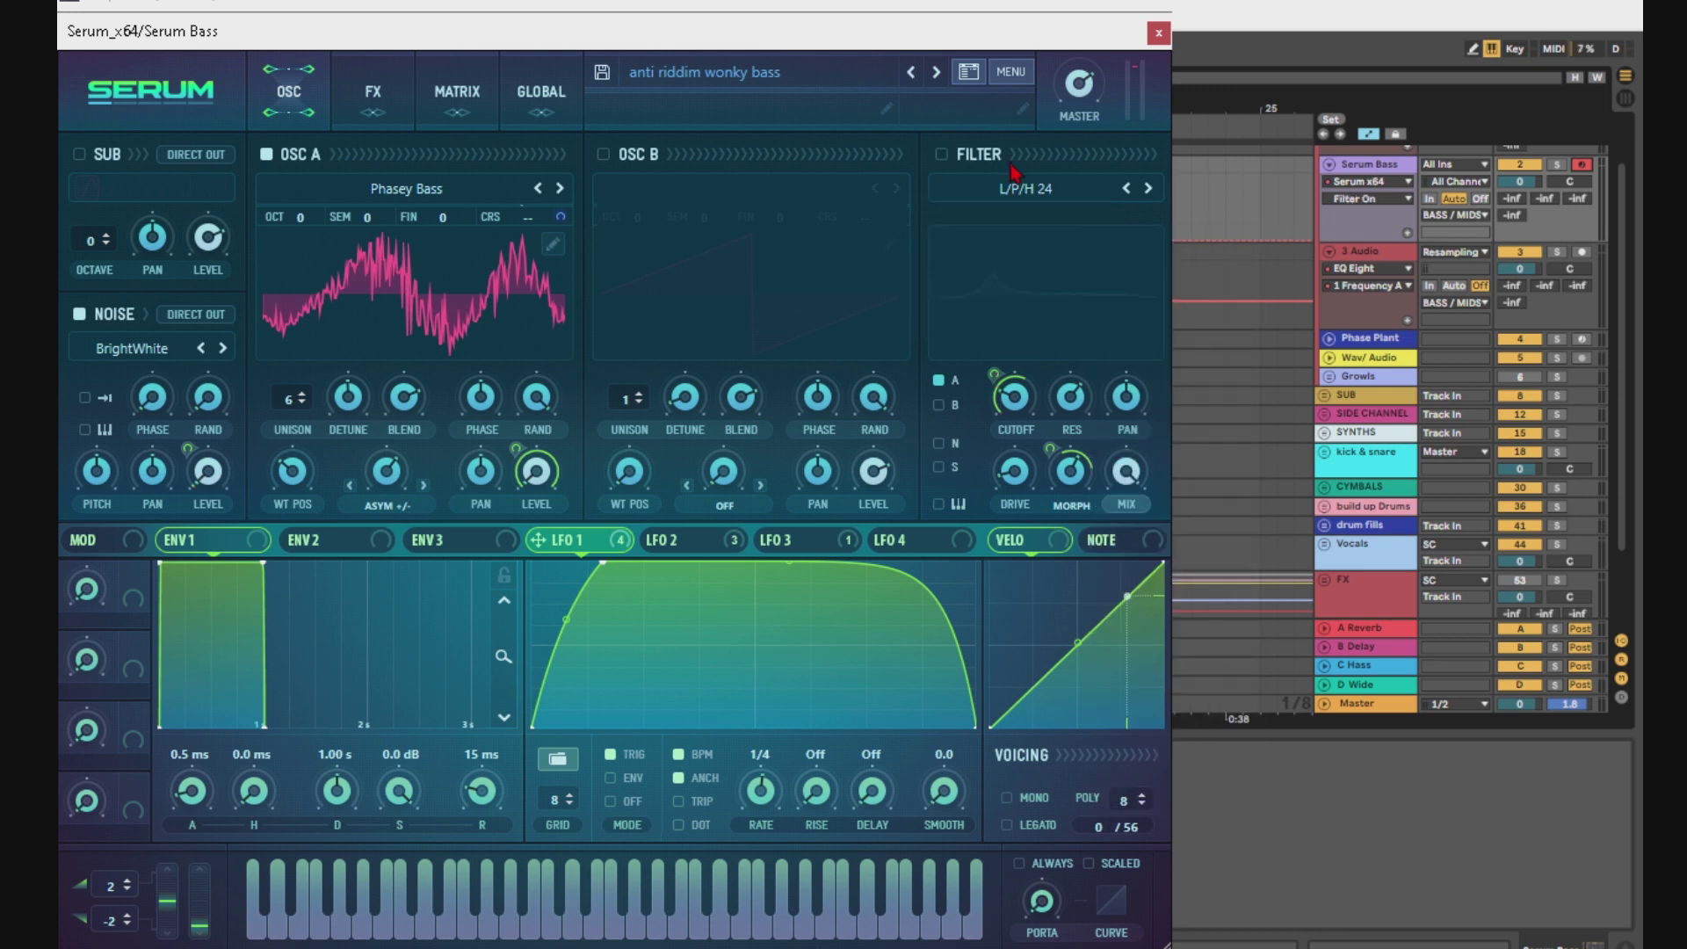
# Step: Check the filter's cutoff, resonance, morph and drive settings, and display the LFO 2 curve
pyautogui.click(1027, 425)
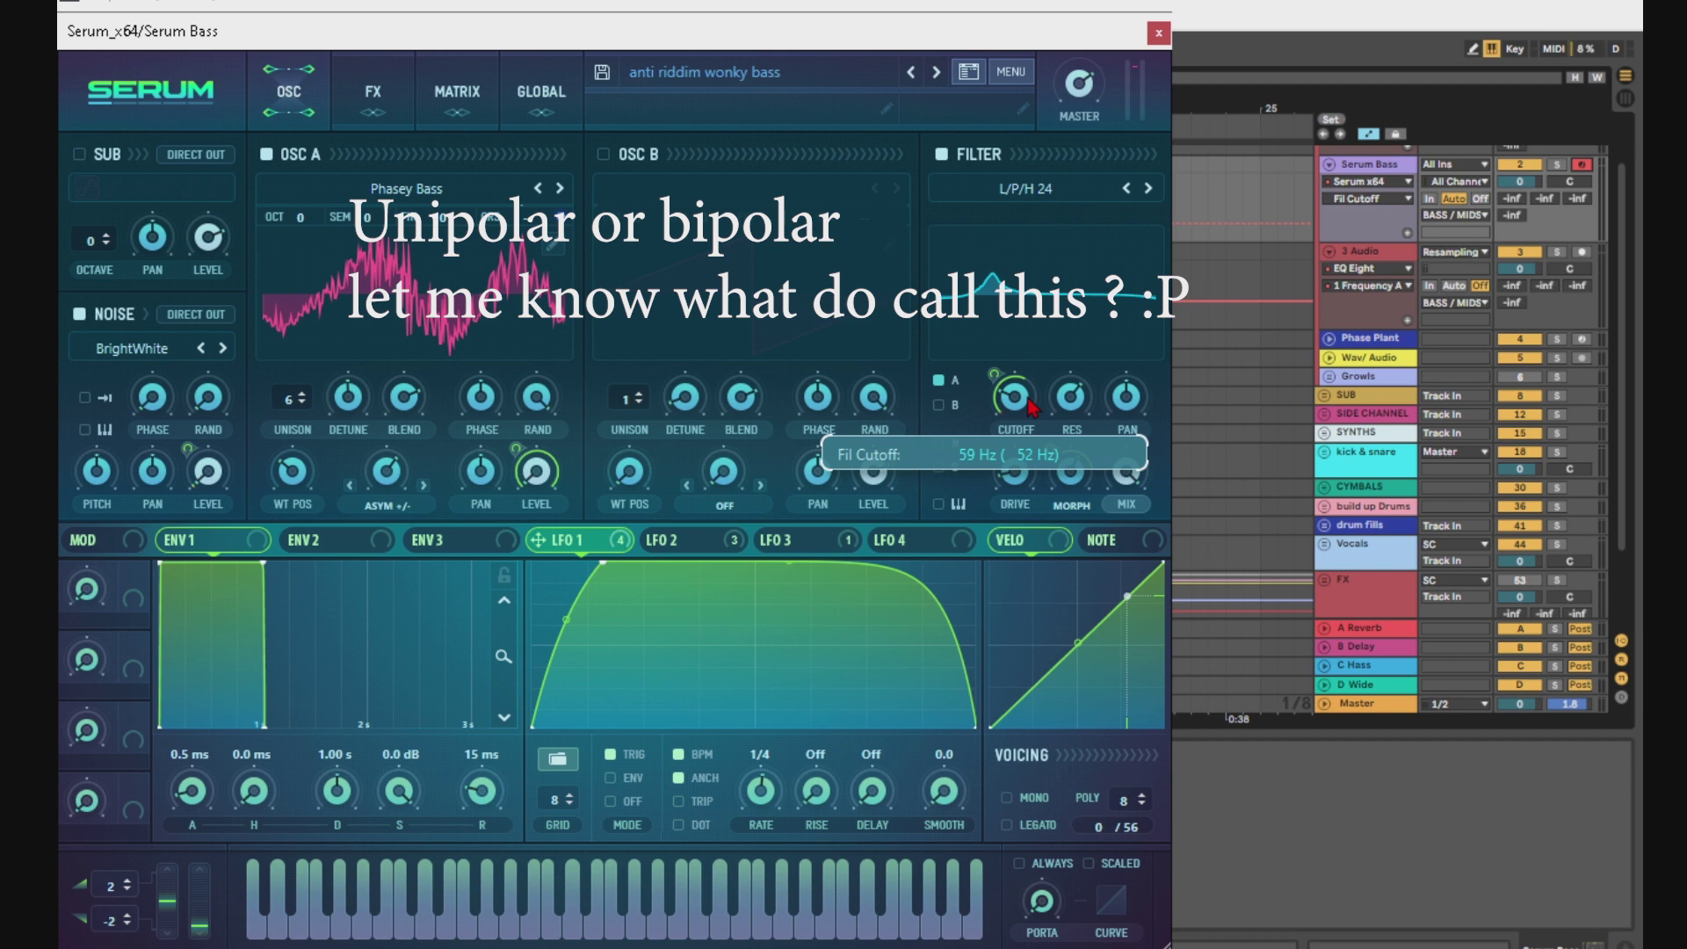
pyautogui.click(1077, 407)
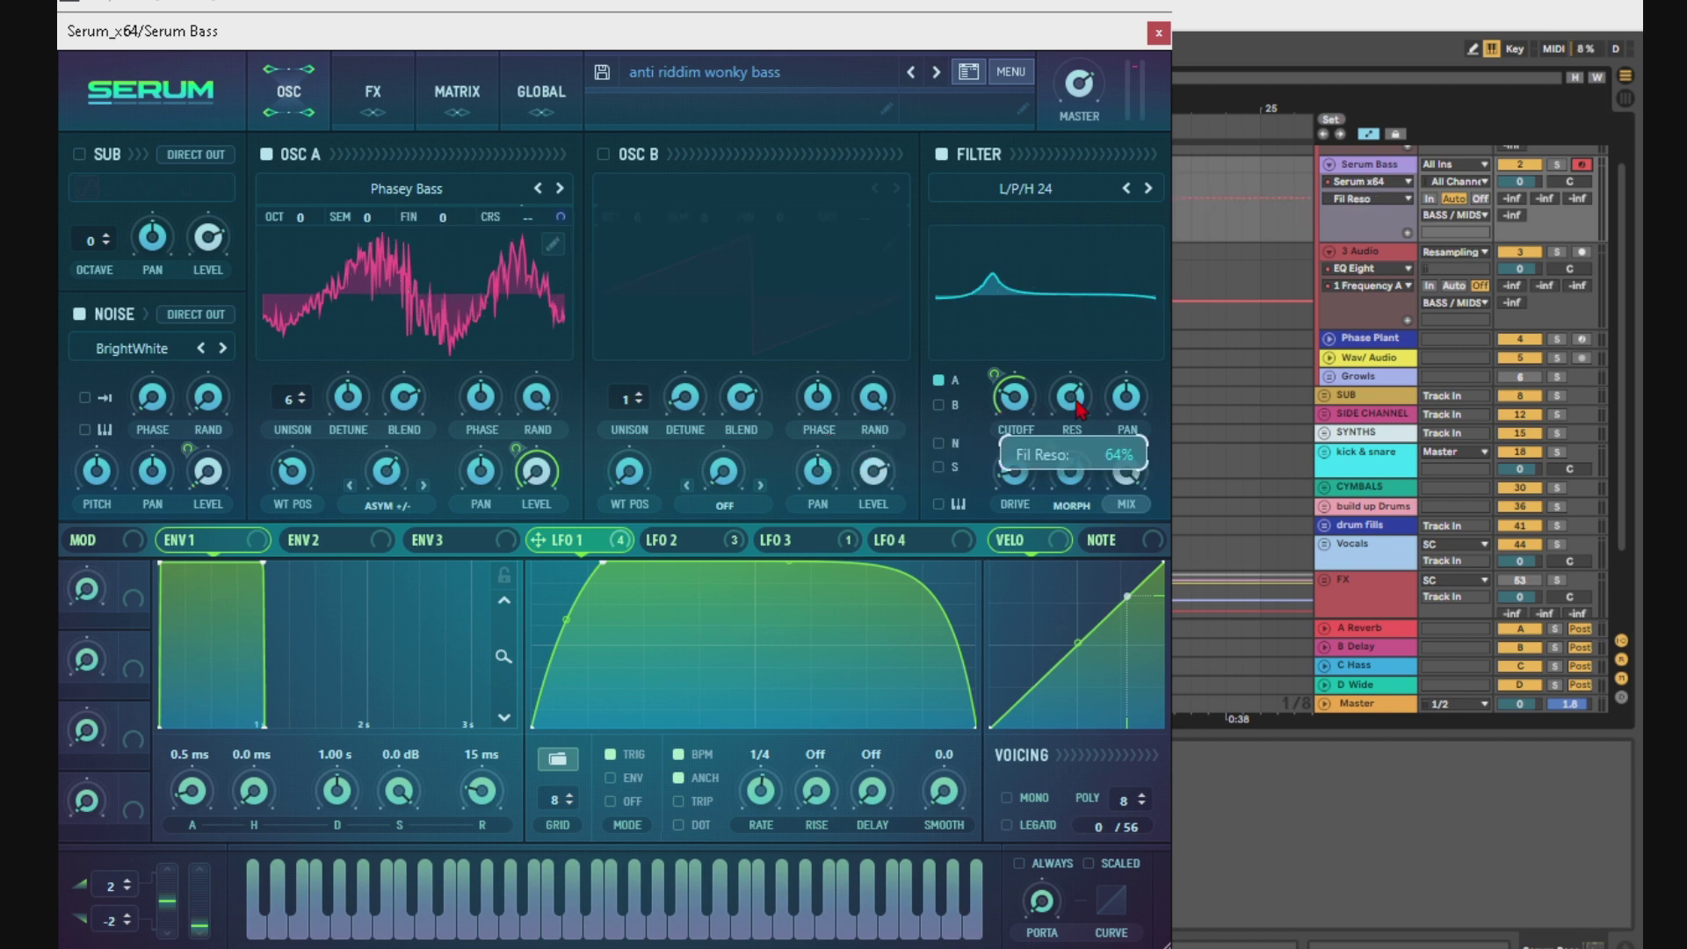
pyautogui.click(1071, 488)
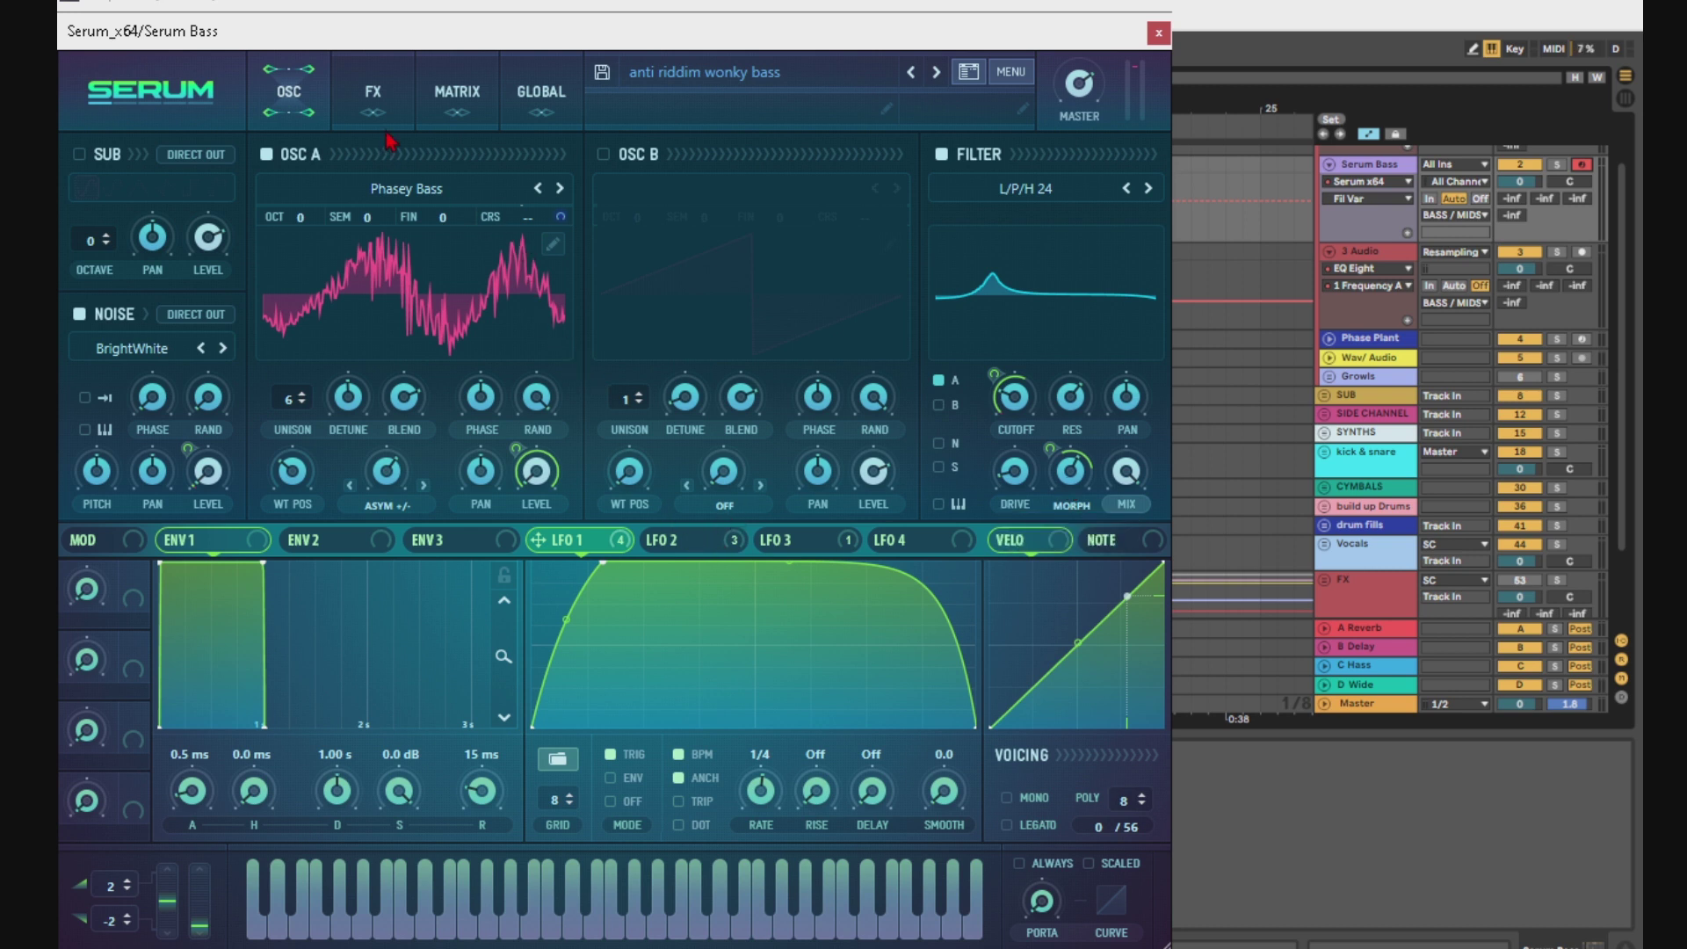
pyautogui.click(1027, 478)
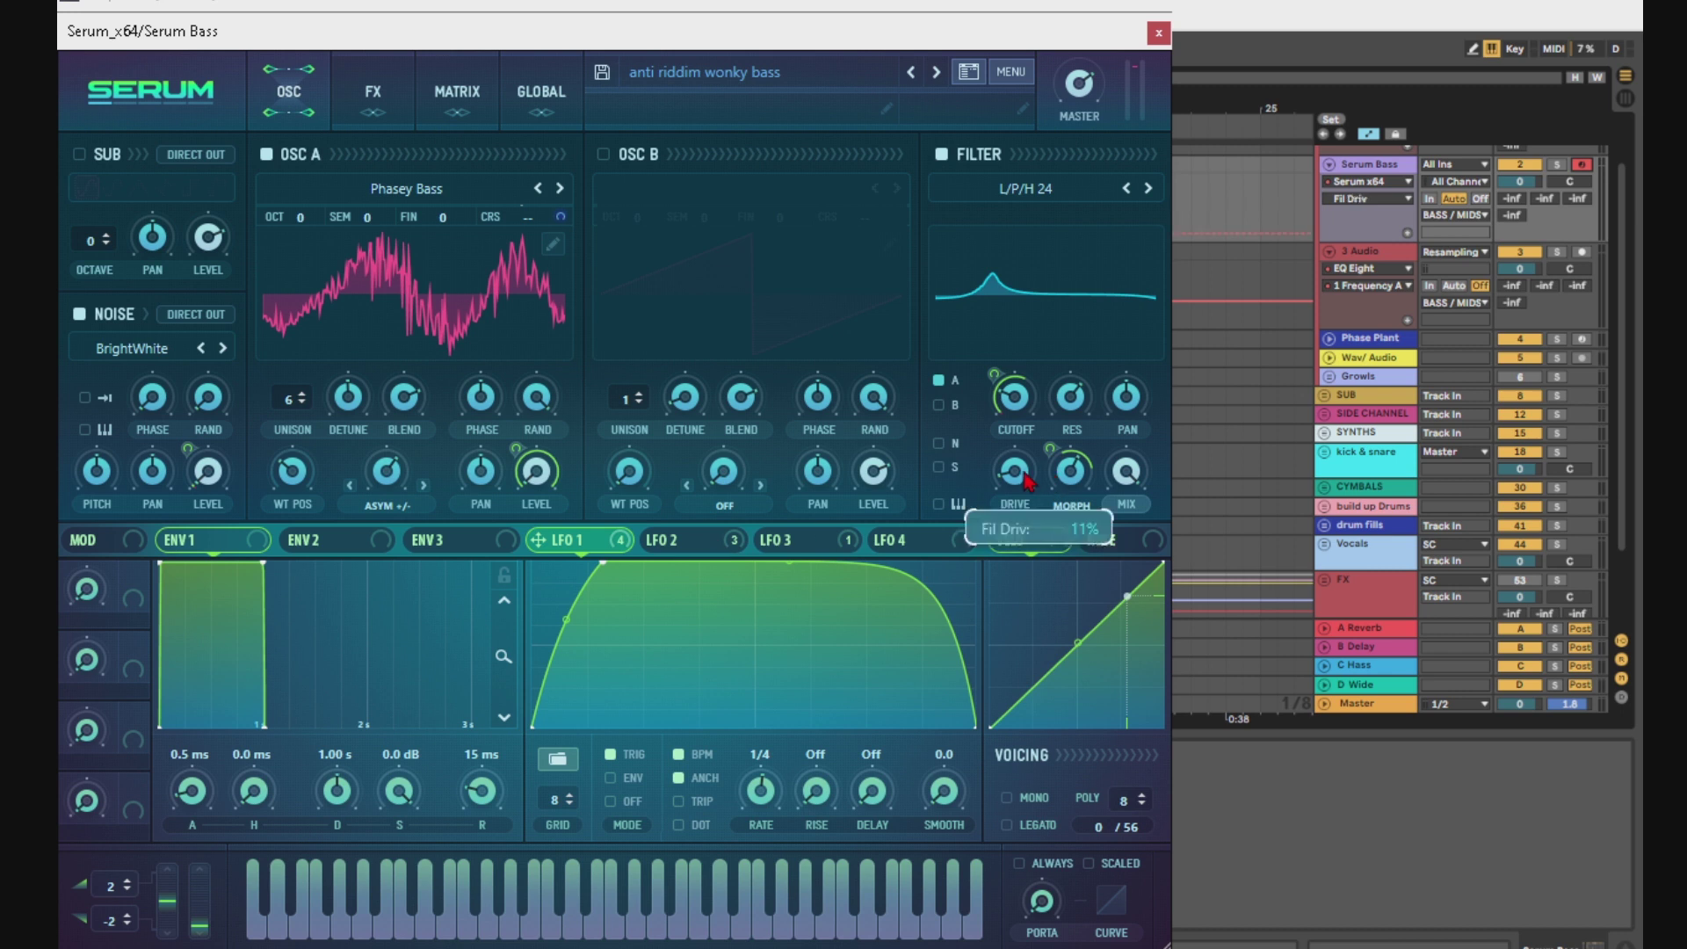
pyautogui.click(743, 542)
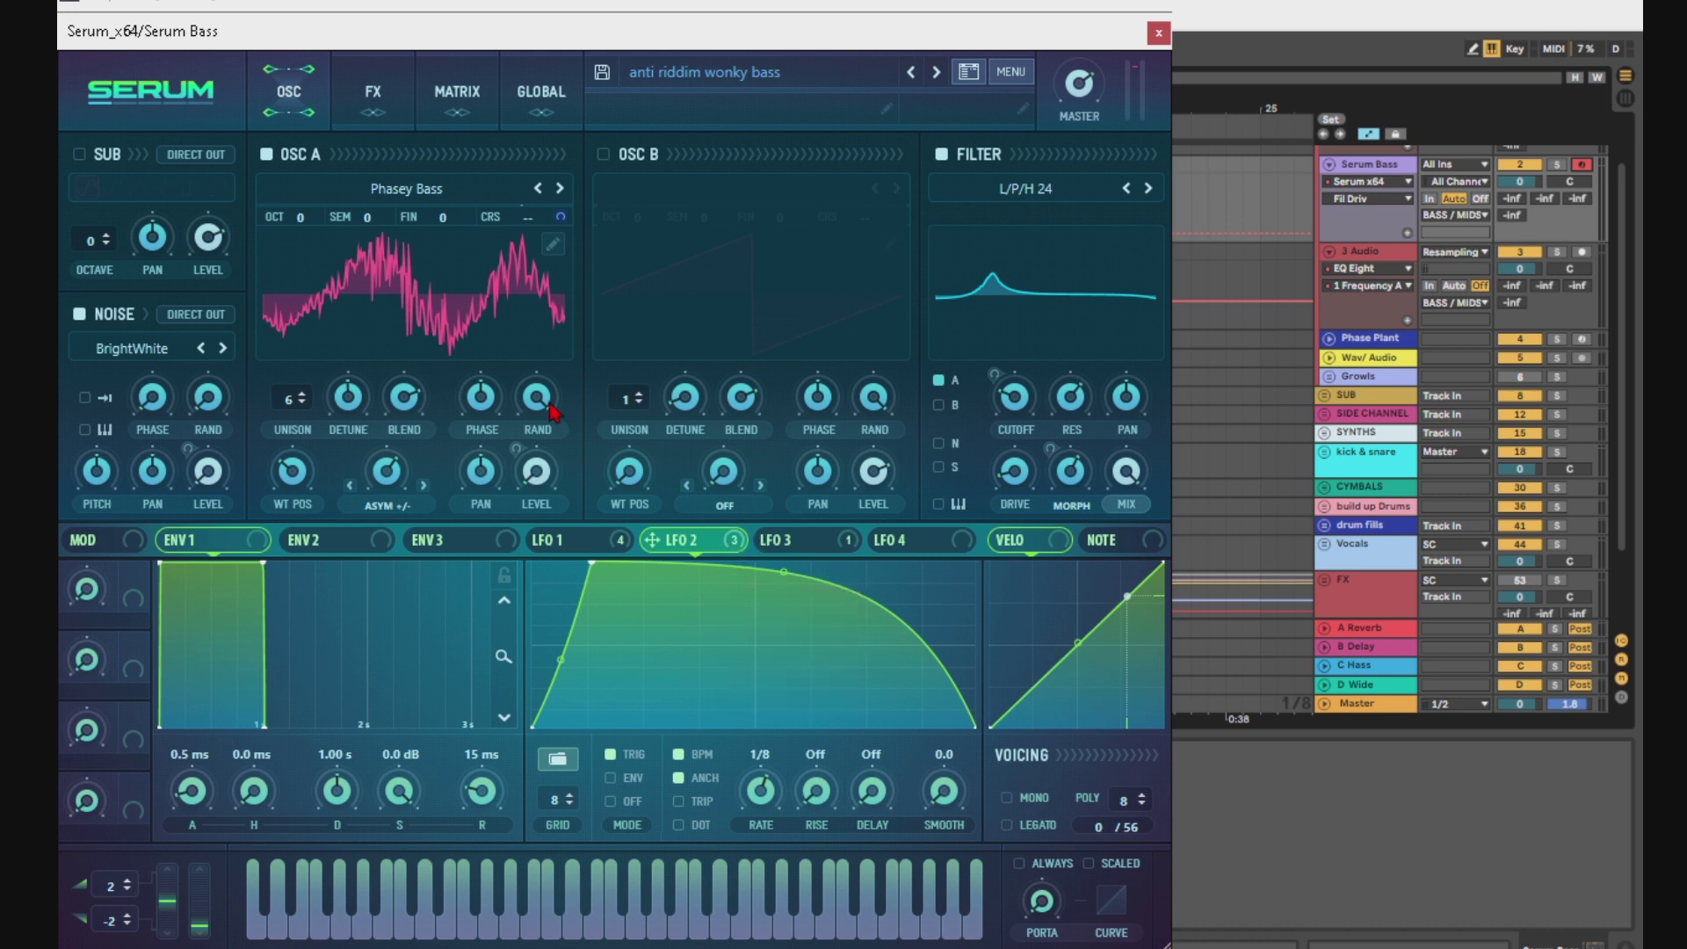
# Step: Examine the distortion effect's mode list, drive and mix settings, keeping Diode 1
pyautogui.click(368, 107)
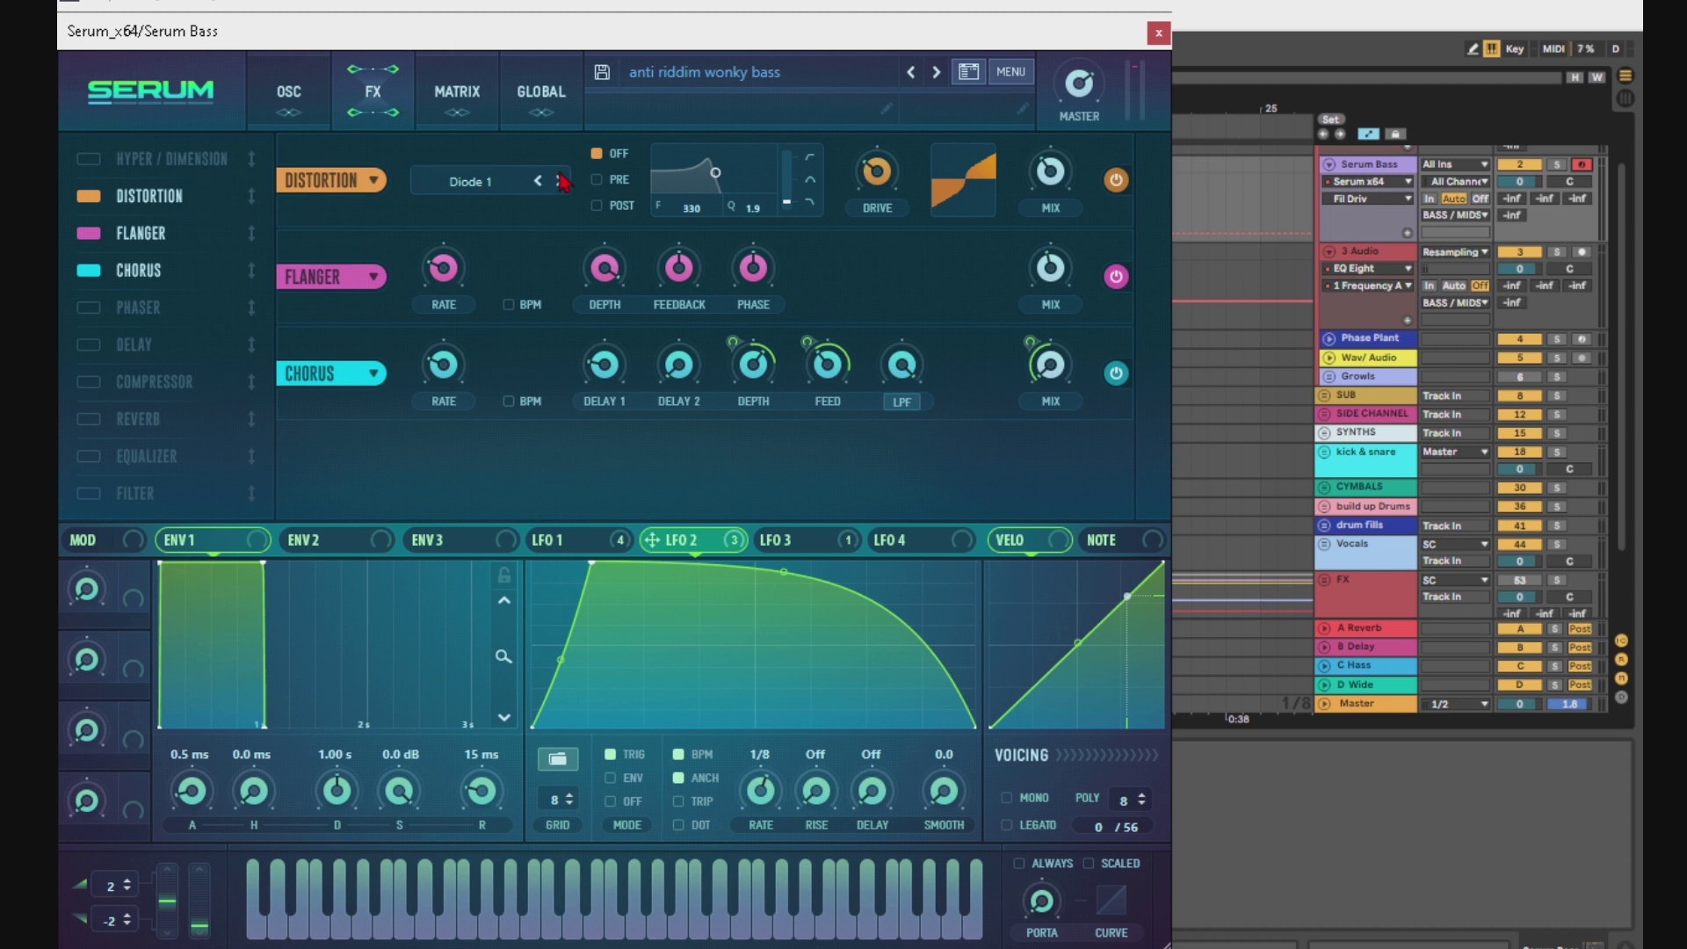
pyautogui.click(494, 182)
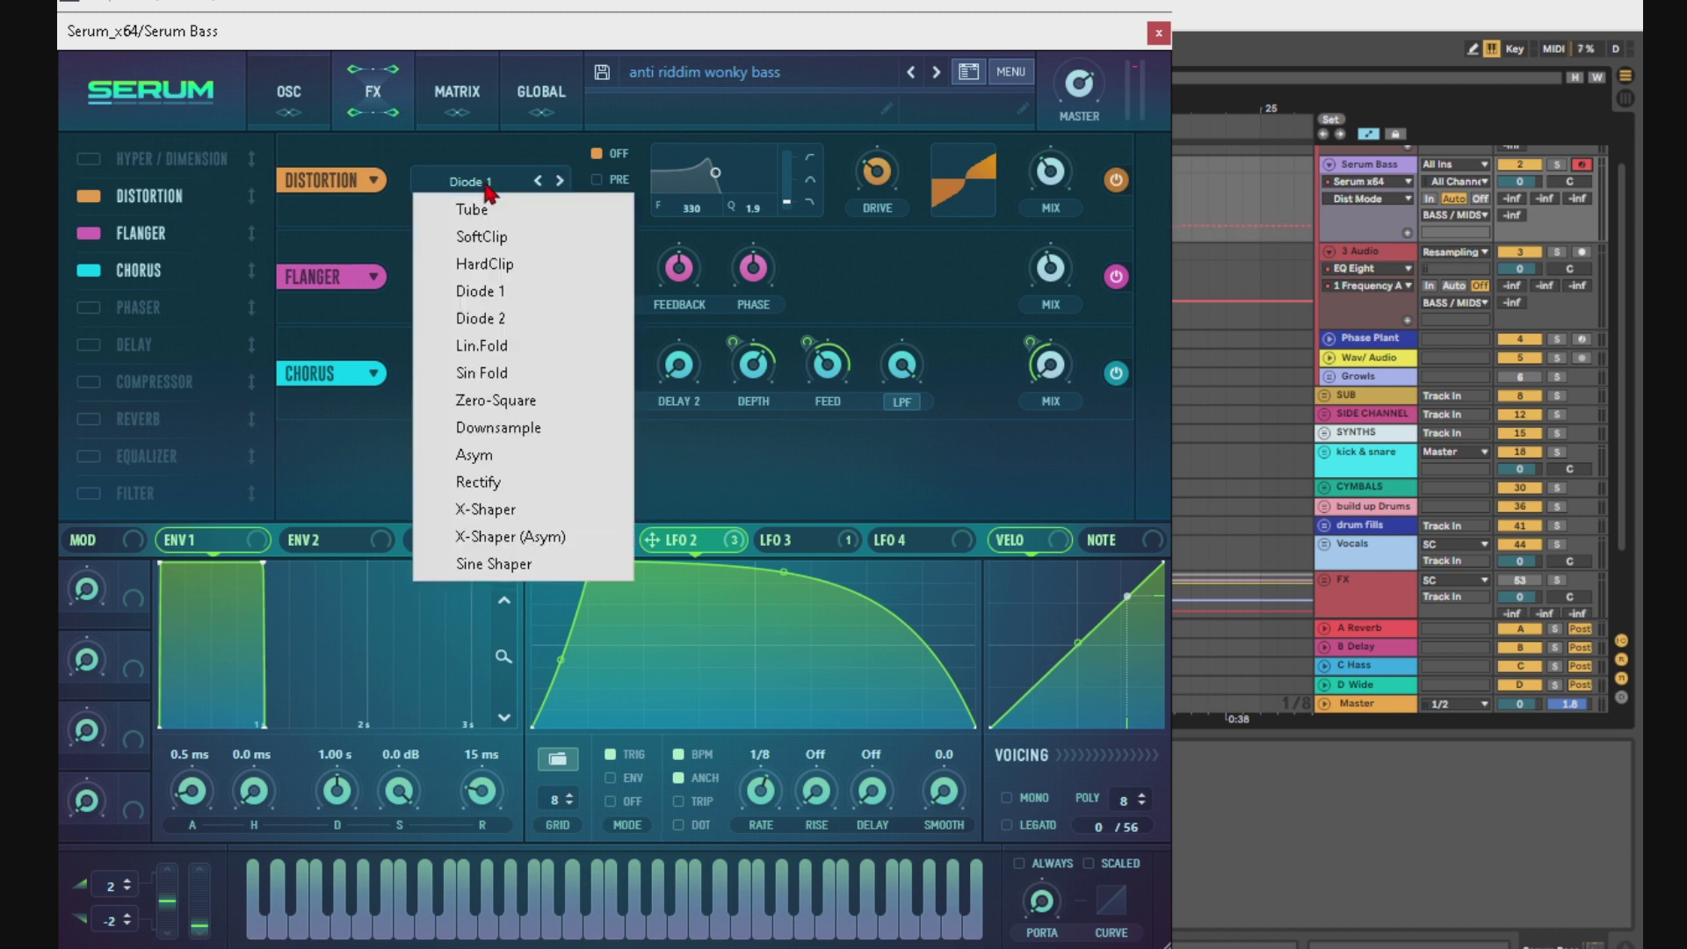
pyautogui.click(866, 215)
pyautogui.click(876, 174)
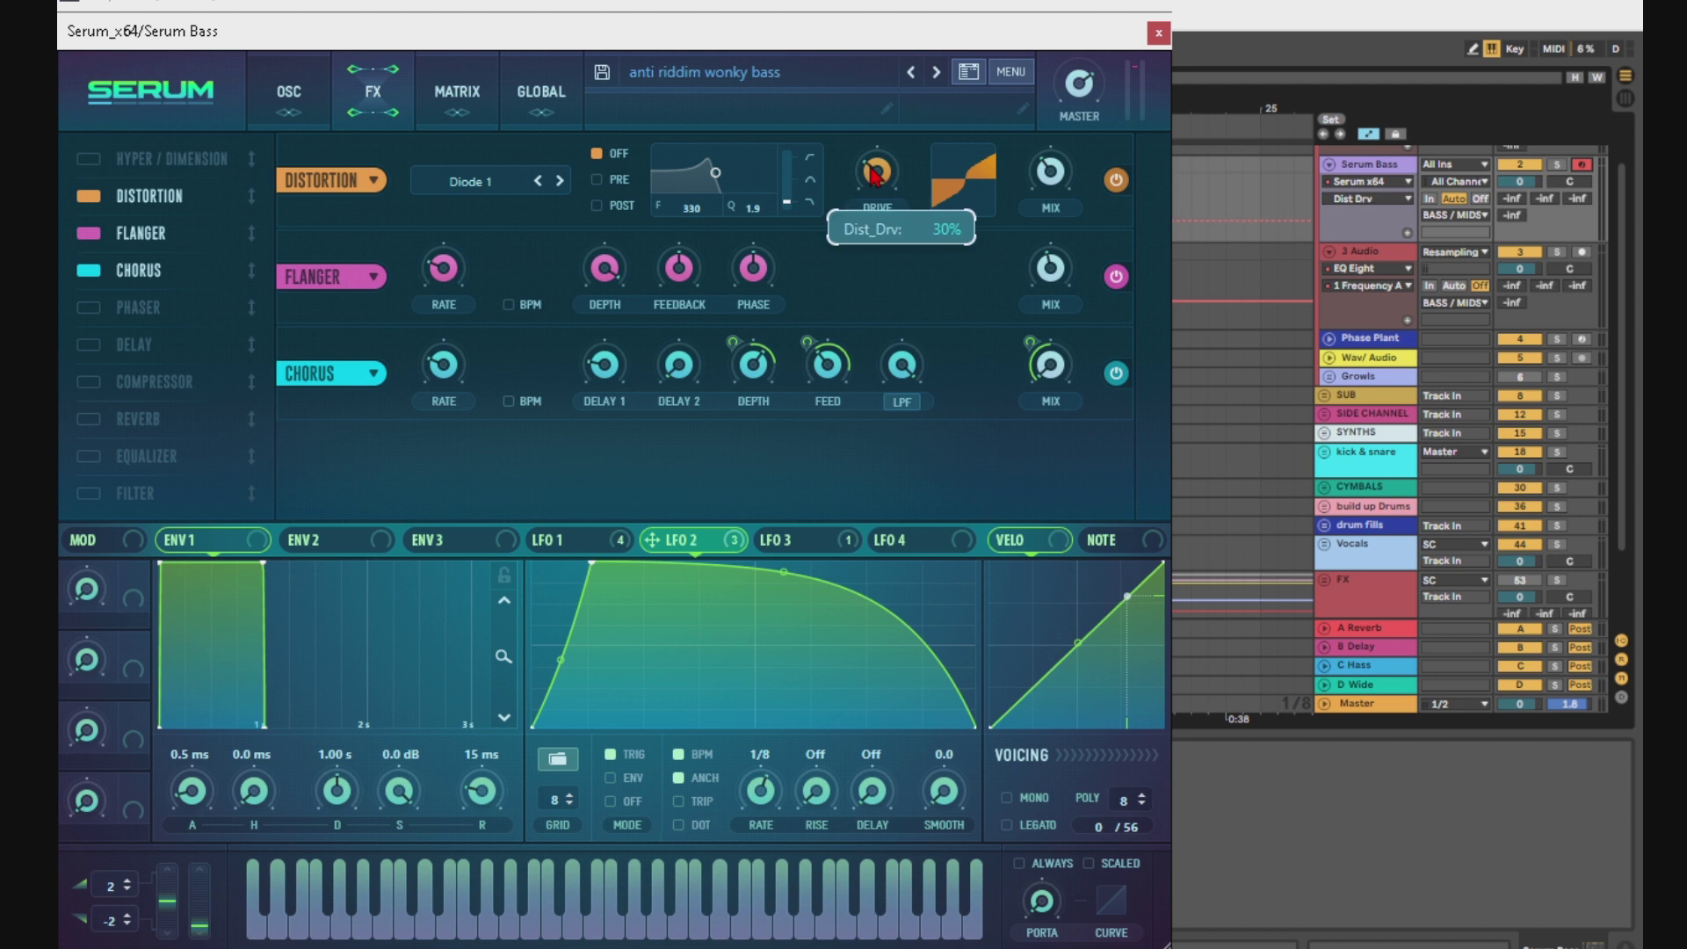
pyautogui.click(1041, 175)
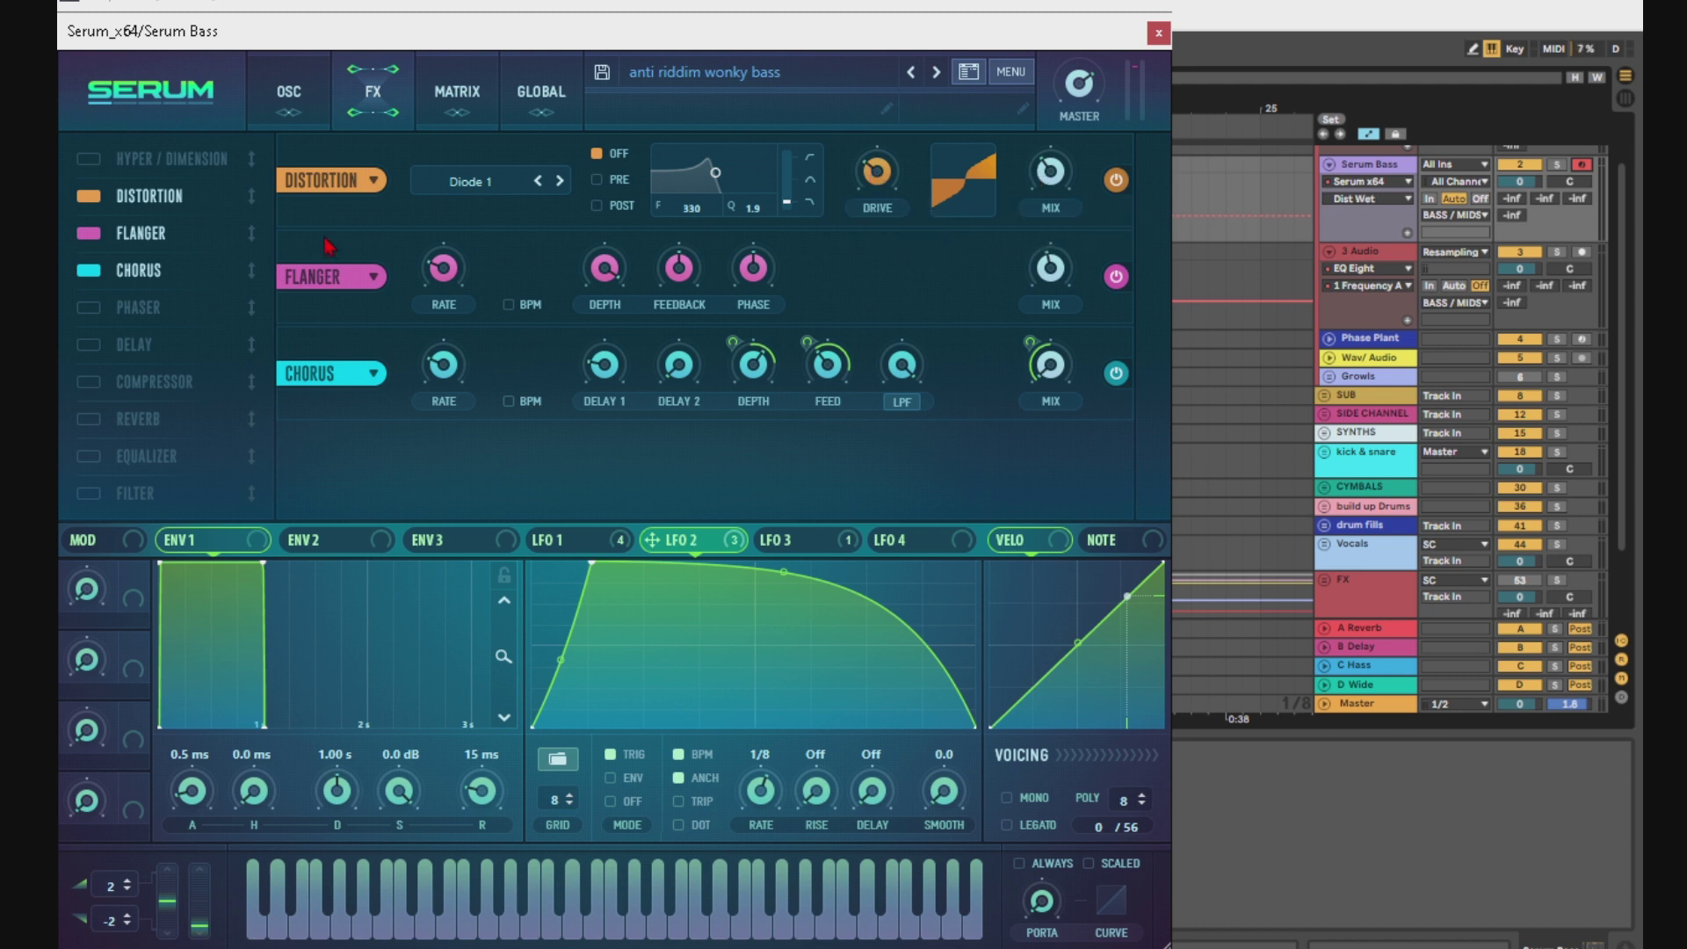
# Step: Examine the flanger's rate, depth, feedback, phase and mix settings
pyautogui.click(446, 271)
pyautogui.click(619, 271)
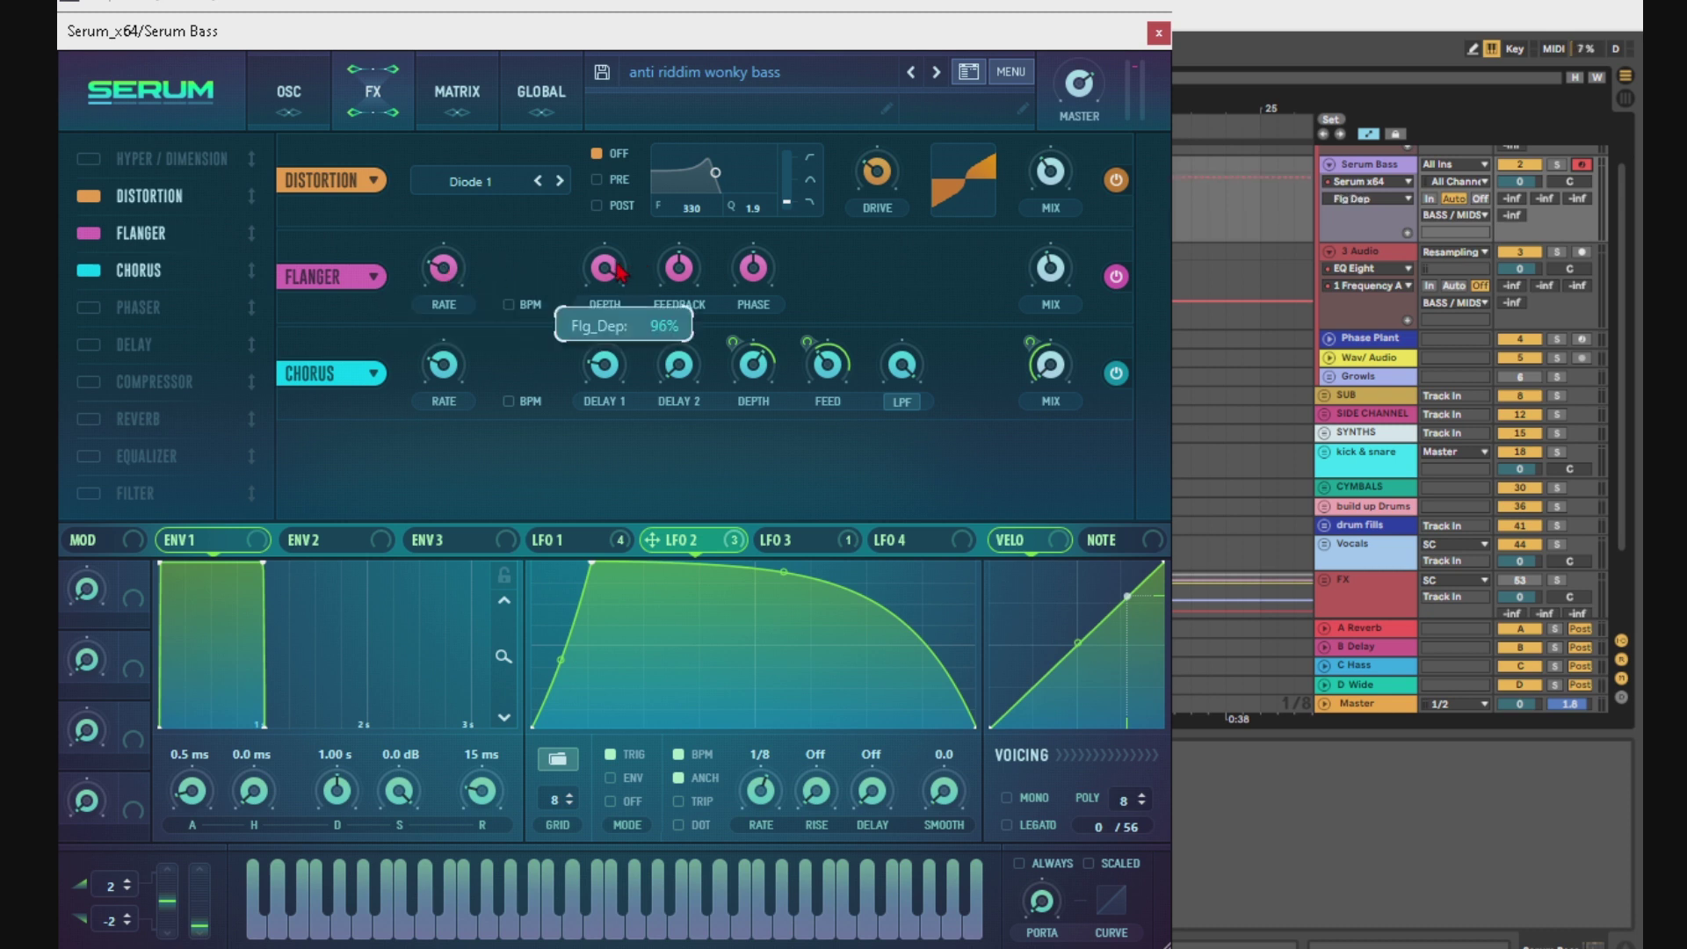
pyautogui.click(694, 273)
pyautogui.click(757, 276)
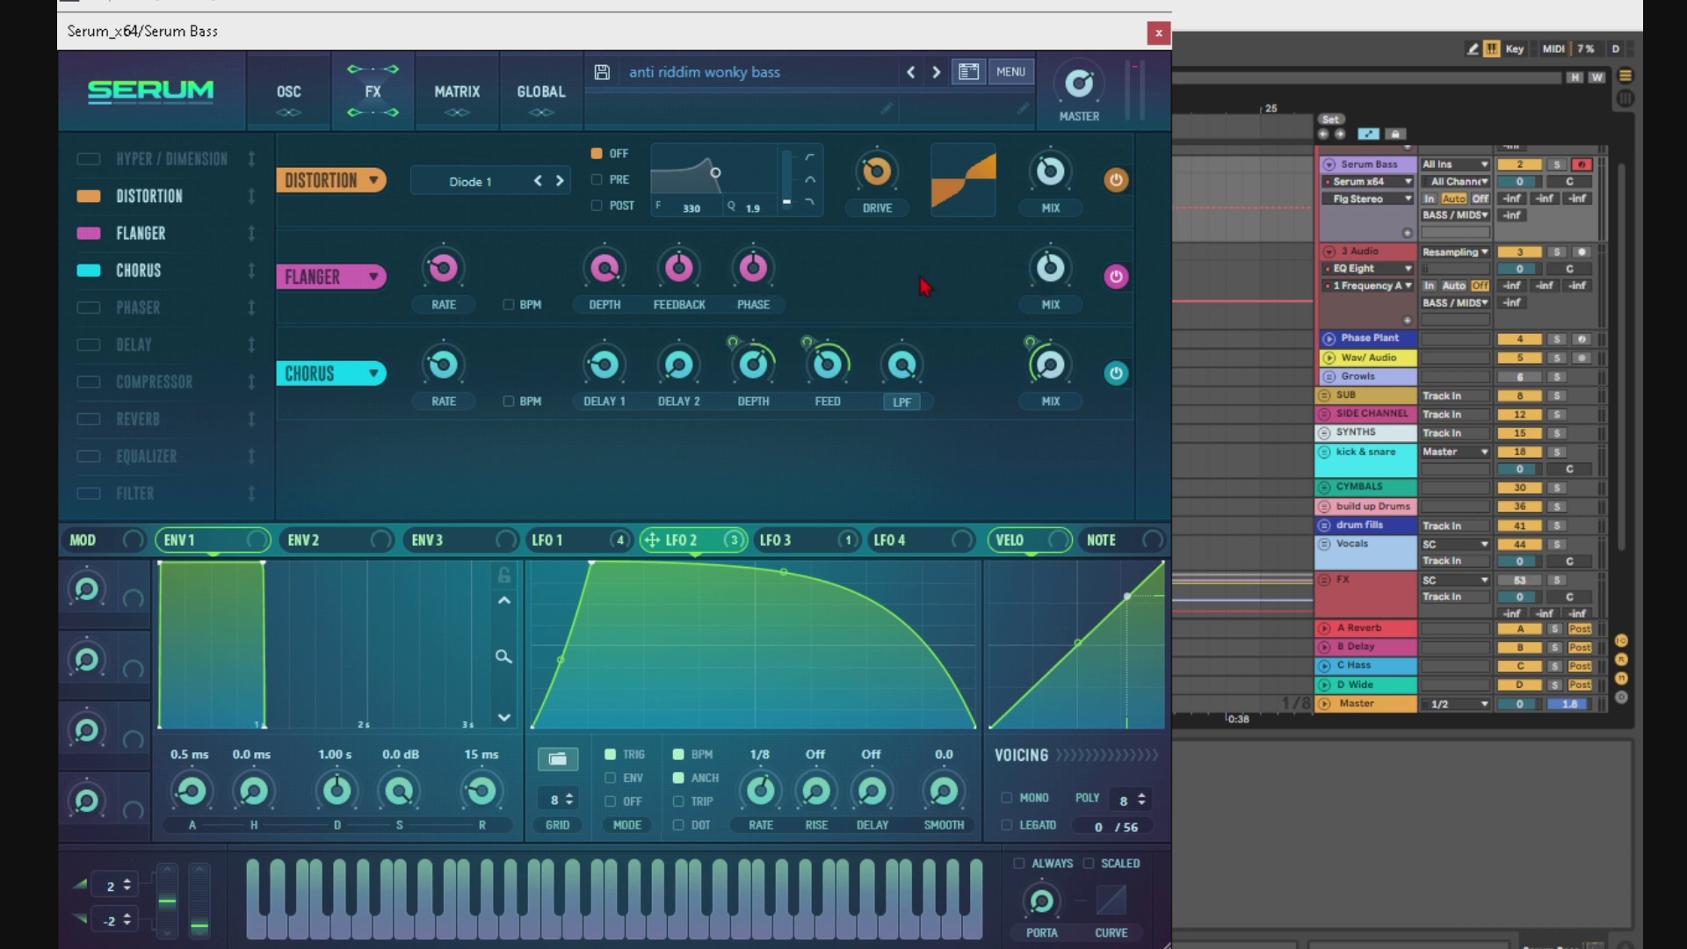
pyautogui.click(1047, 275)
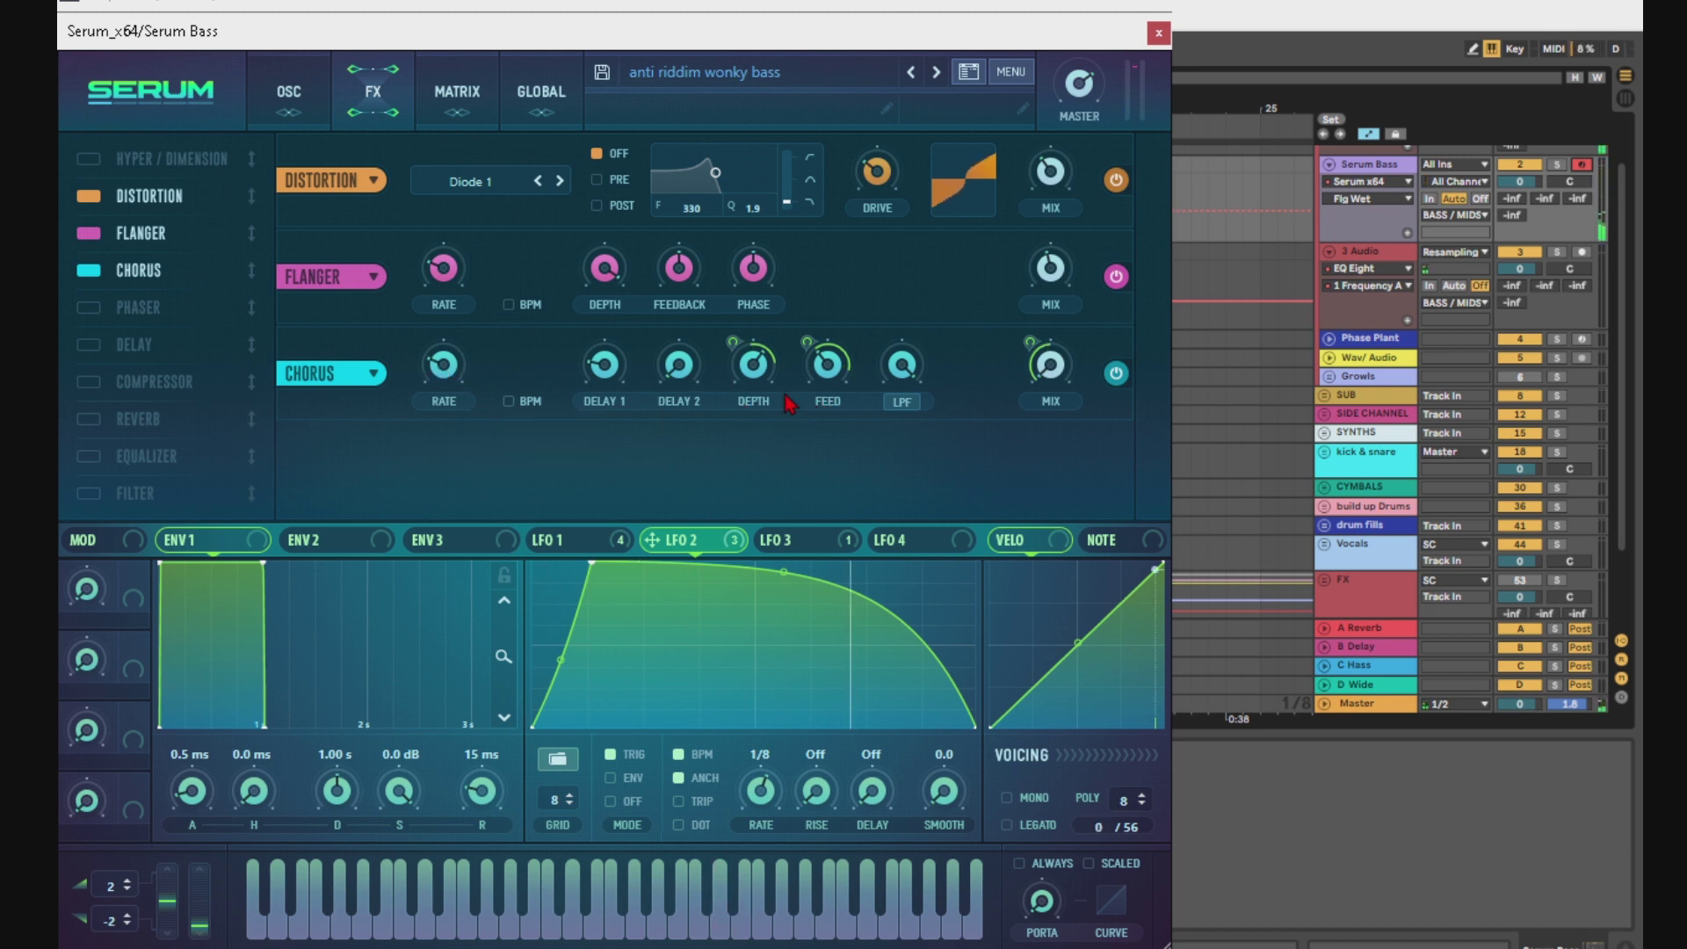
# Step: Examine the chorus effect's rate, both delays, depth, feedback, low-pass filter and mix modulation
pyautogui.click(753, 376)
pyautogui.click(444, 367)
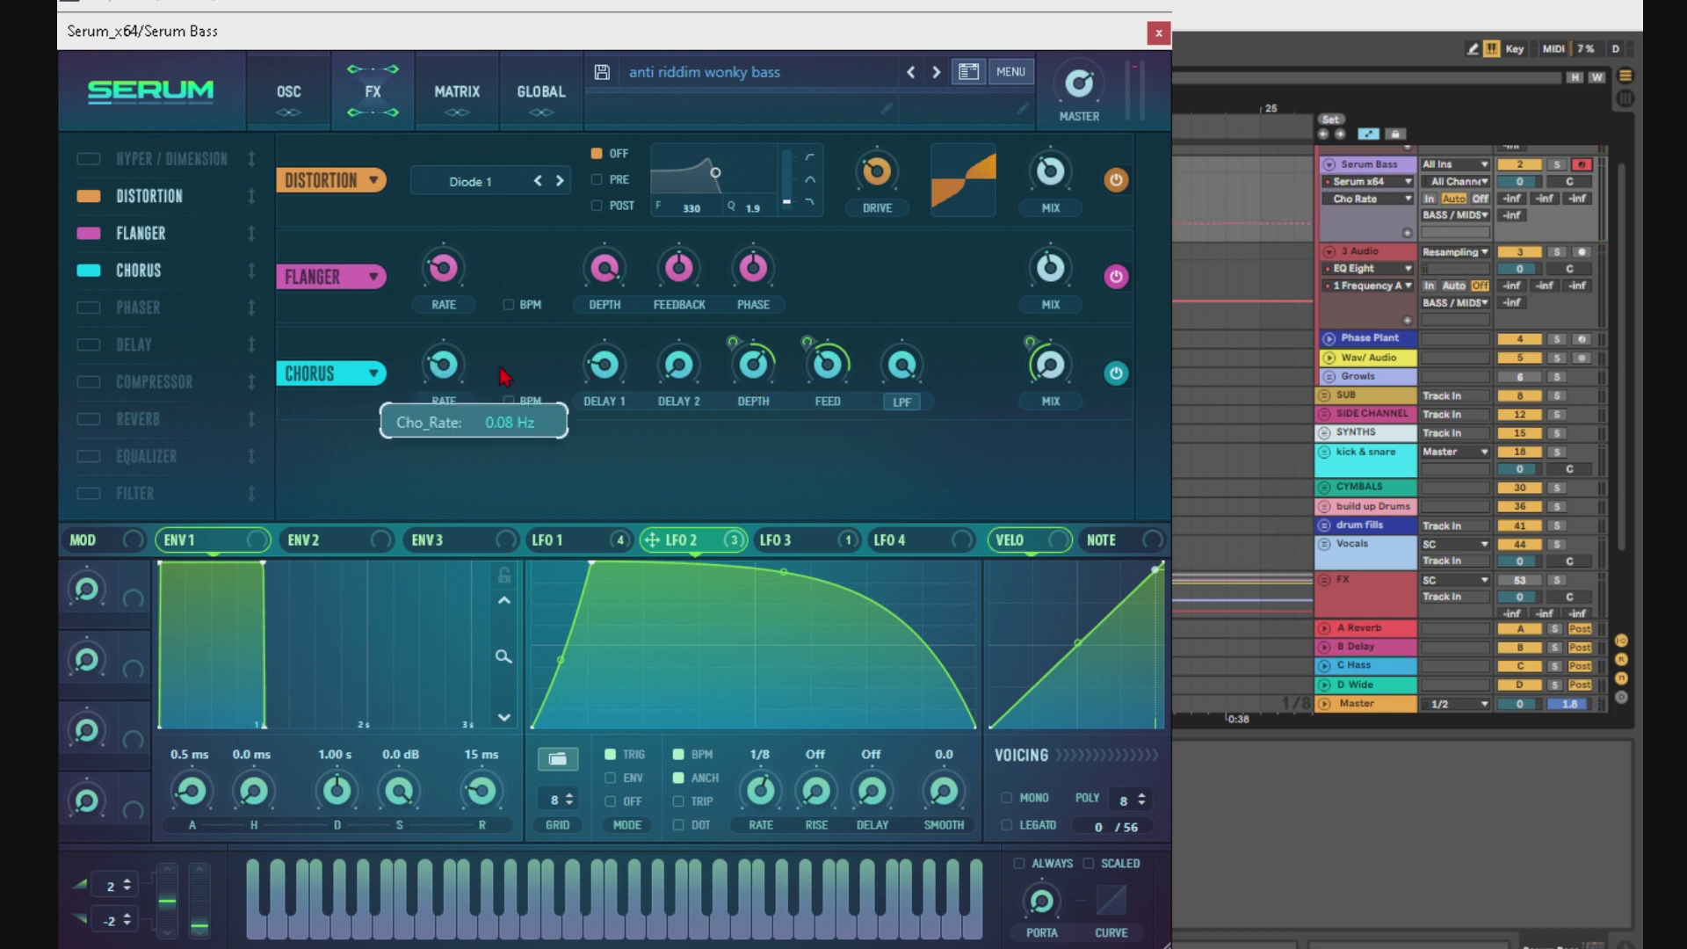
pyautogui.click(606, 377)
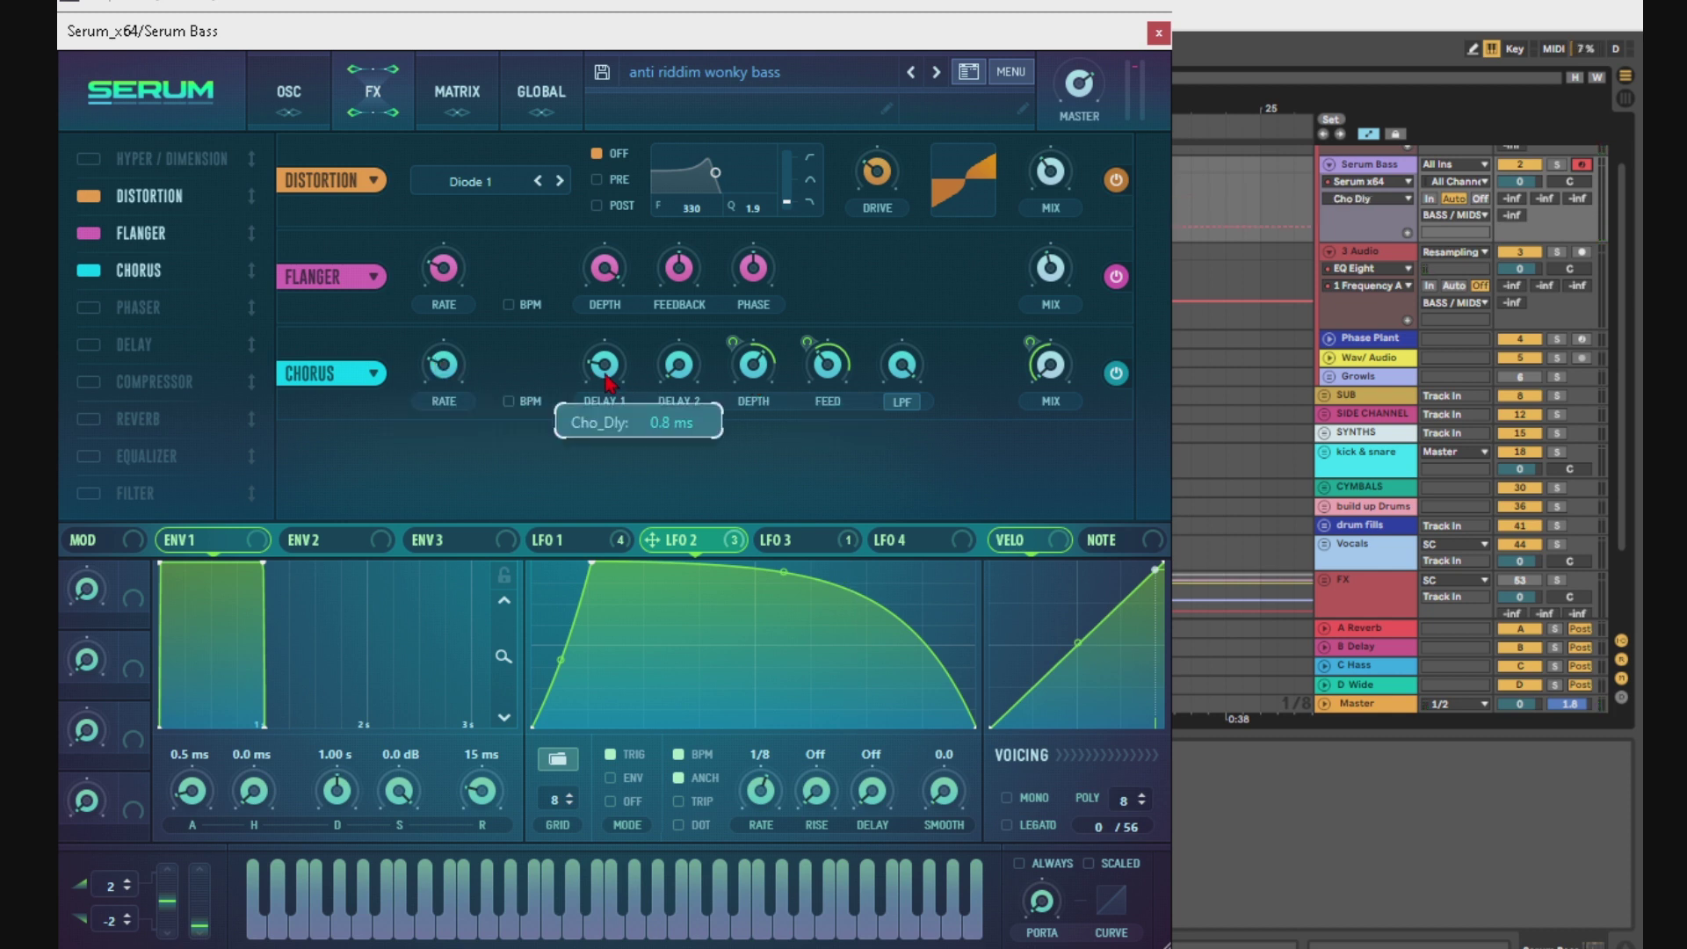
pyautogui.click(677, 378)
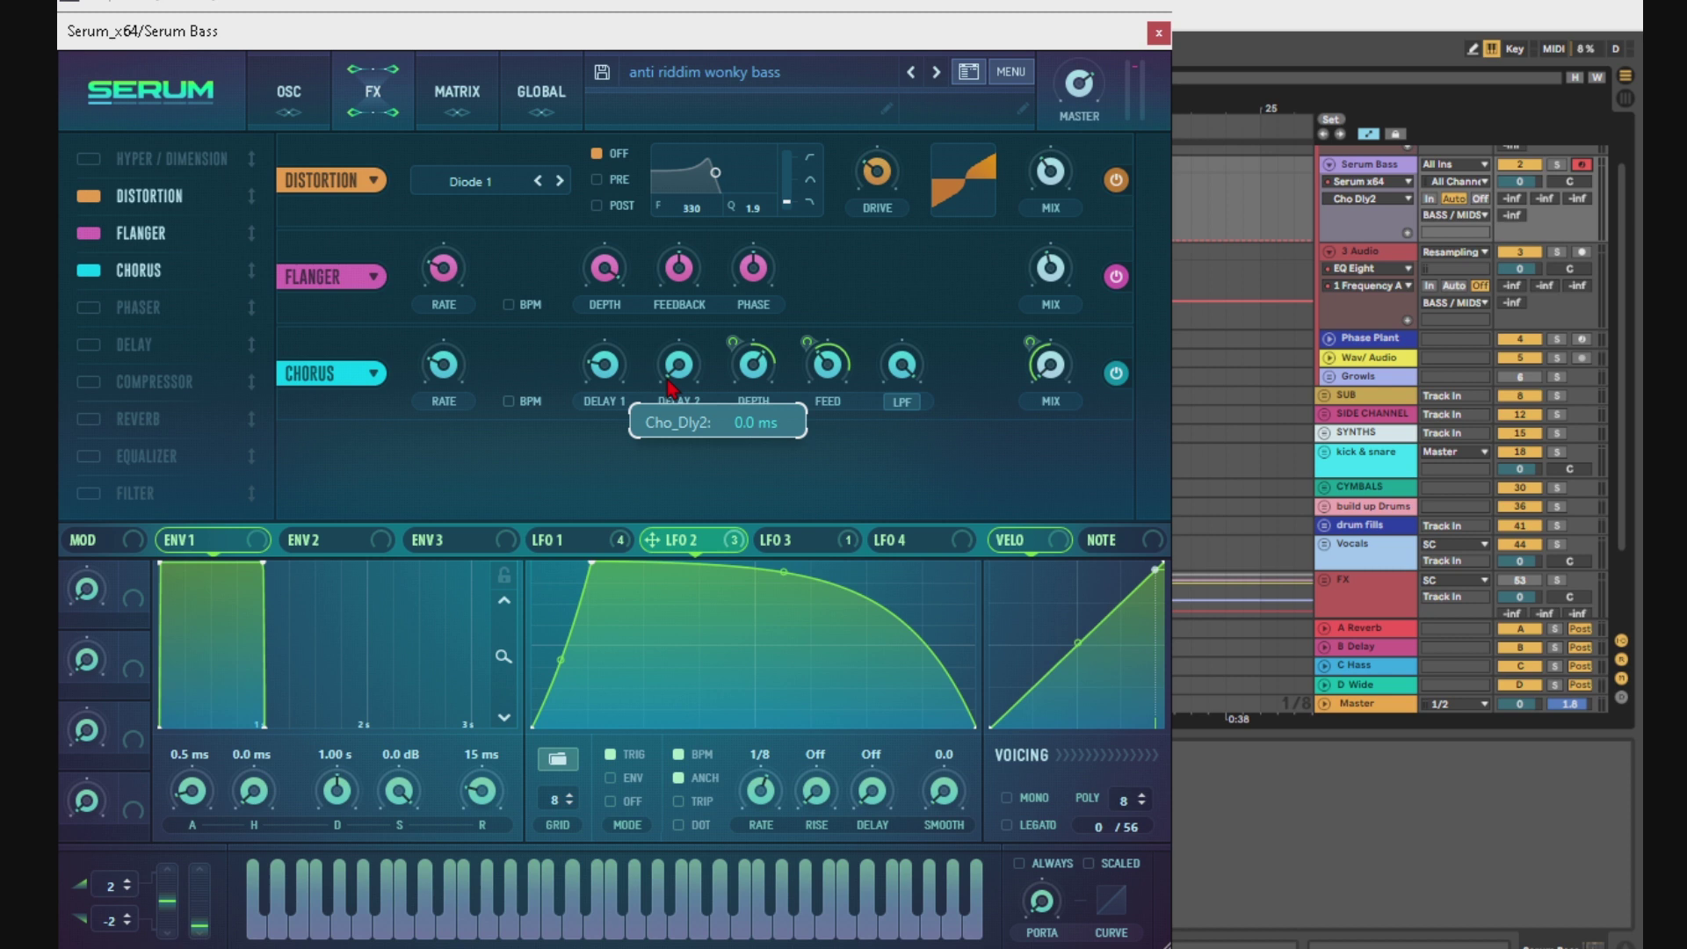
pyautogui.click(769, 379)
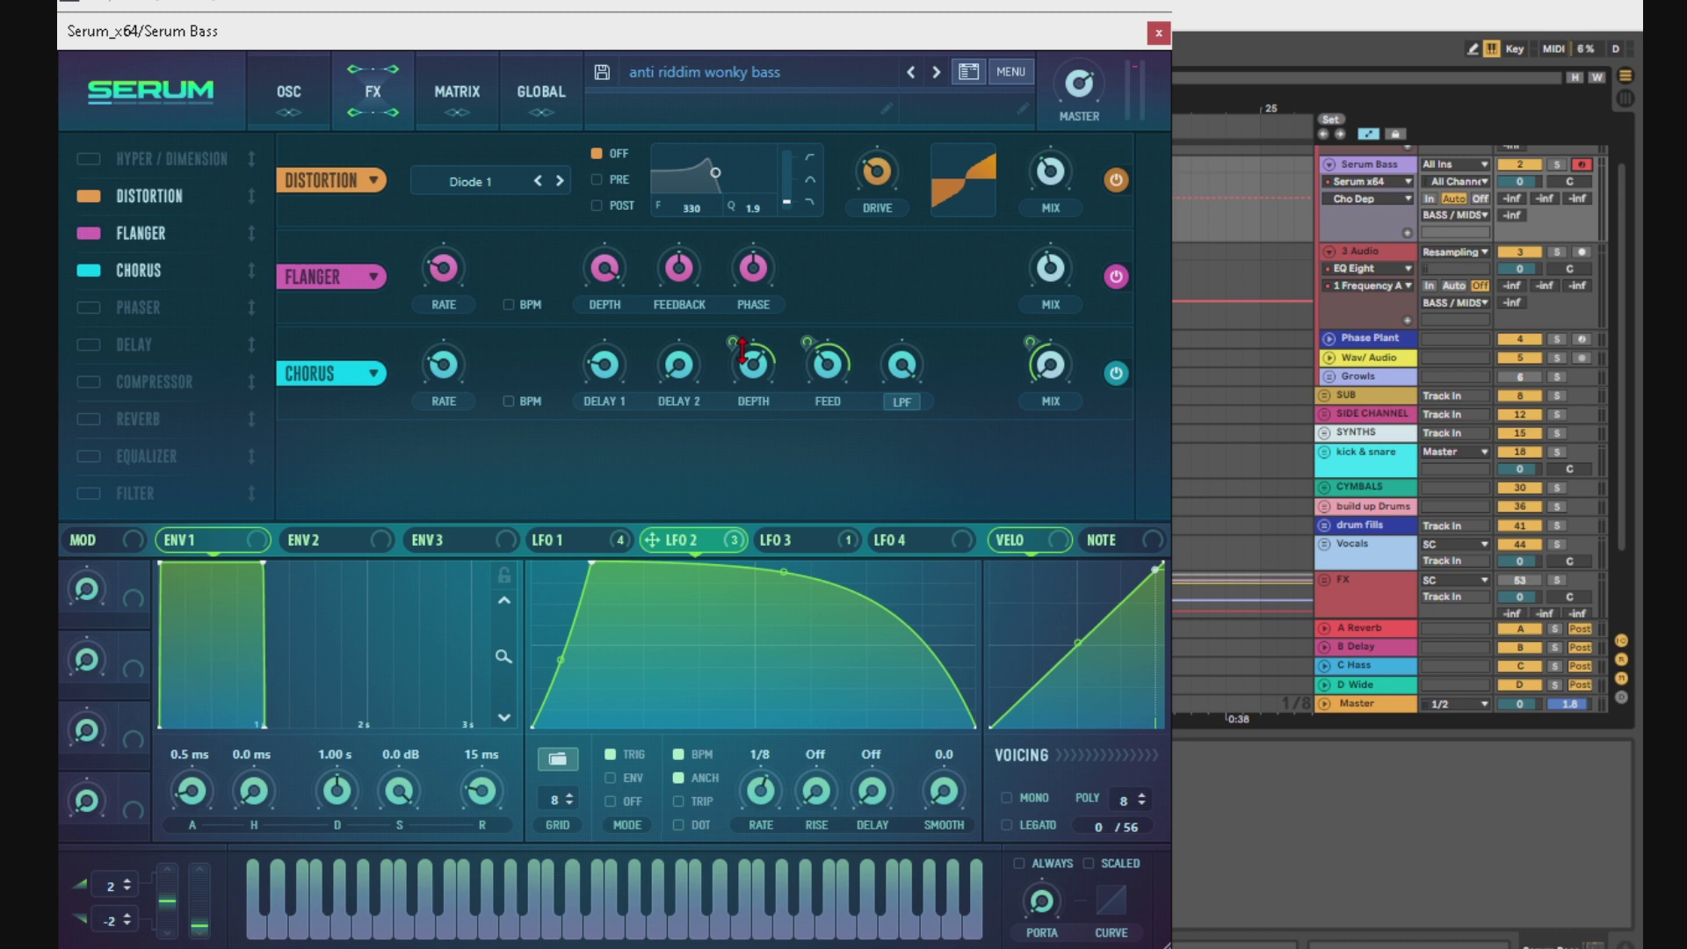
pyautogui.click(829, 369)
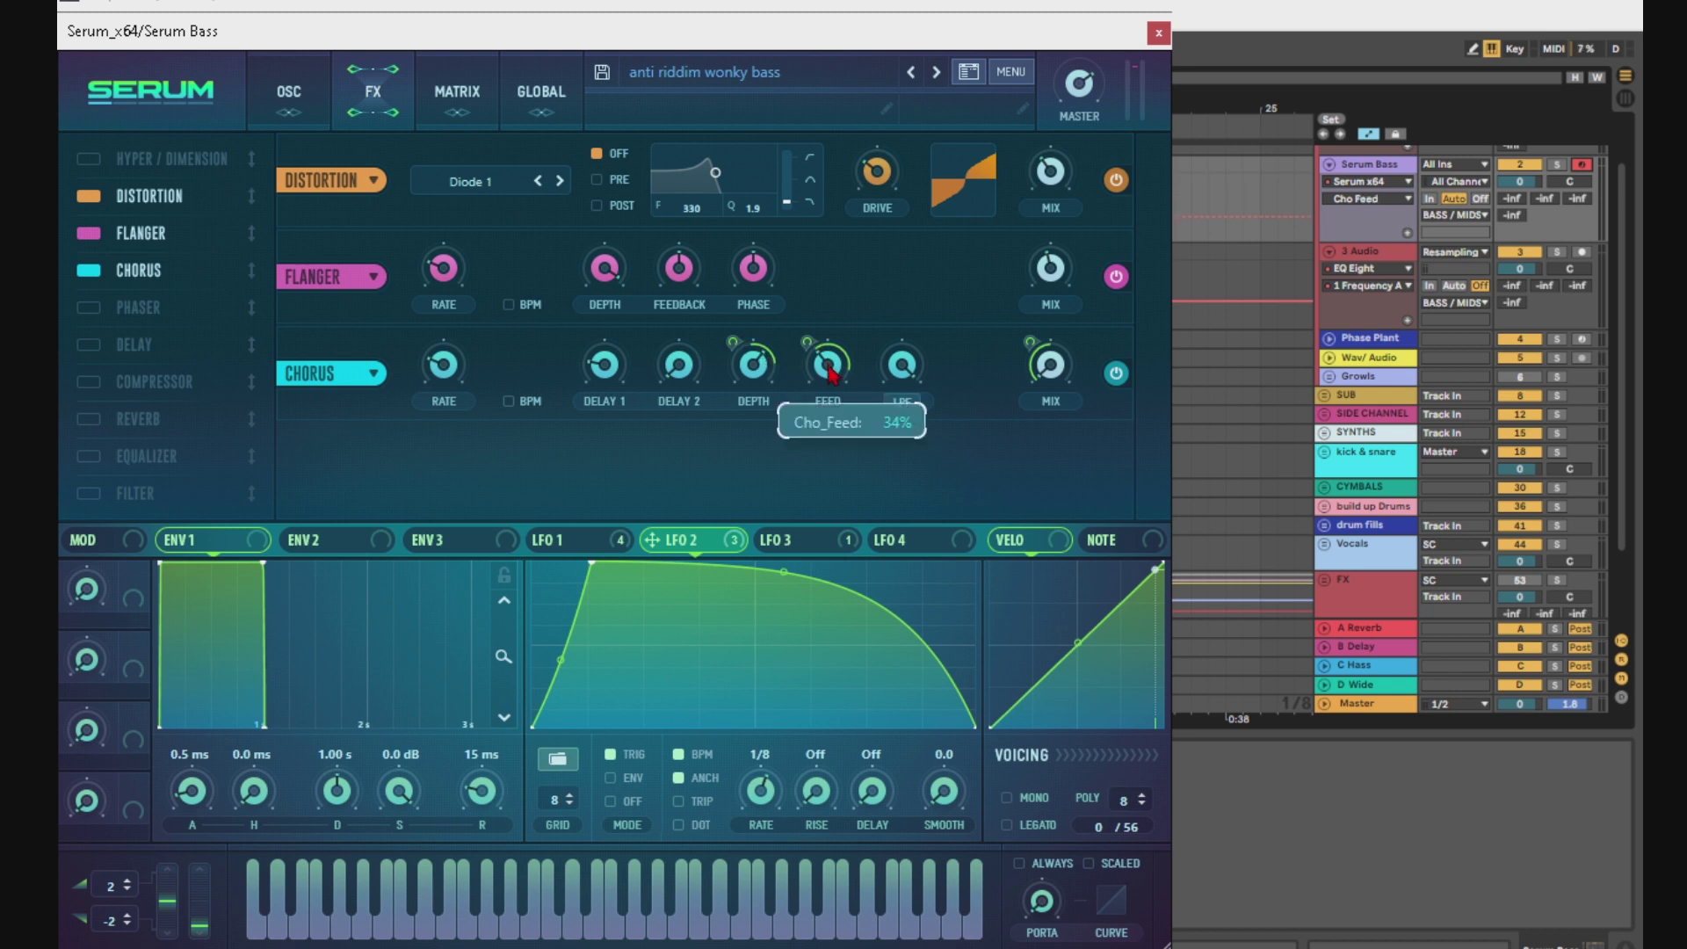
pyautogui.click(908, 365)
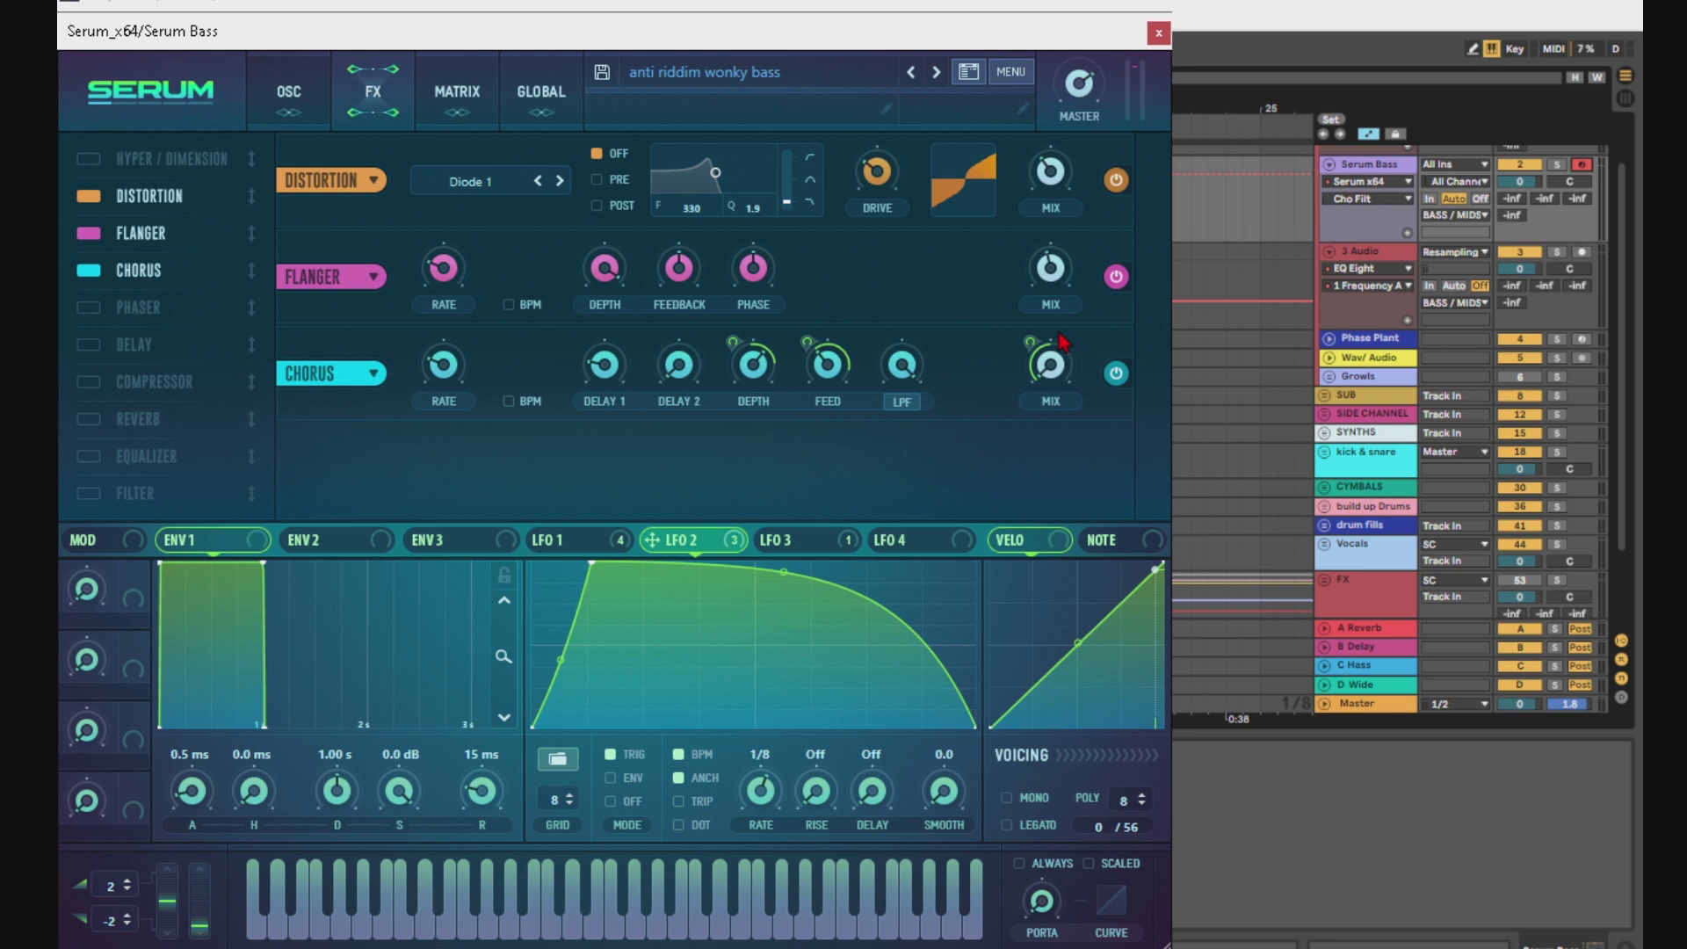
pyautogui.moveTo(1037, 345)
# Step: Review the oscillator and effects pages once more, ending on the oscillator page
pyautogui.click(290, 92)
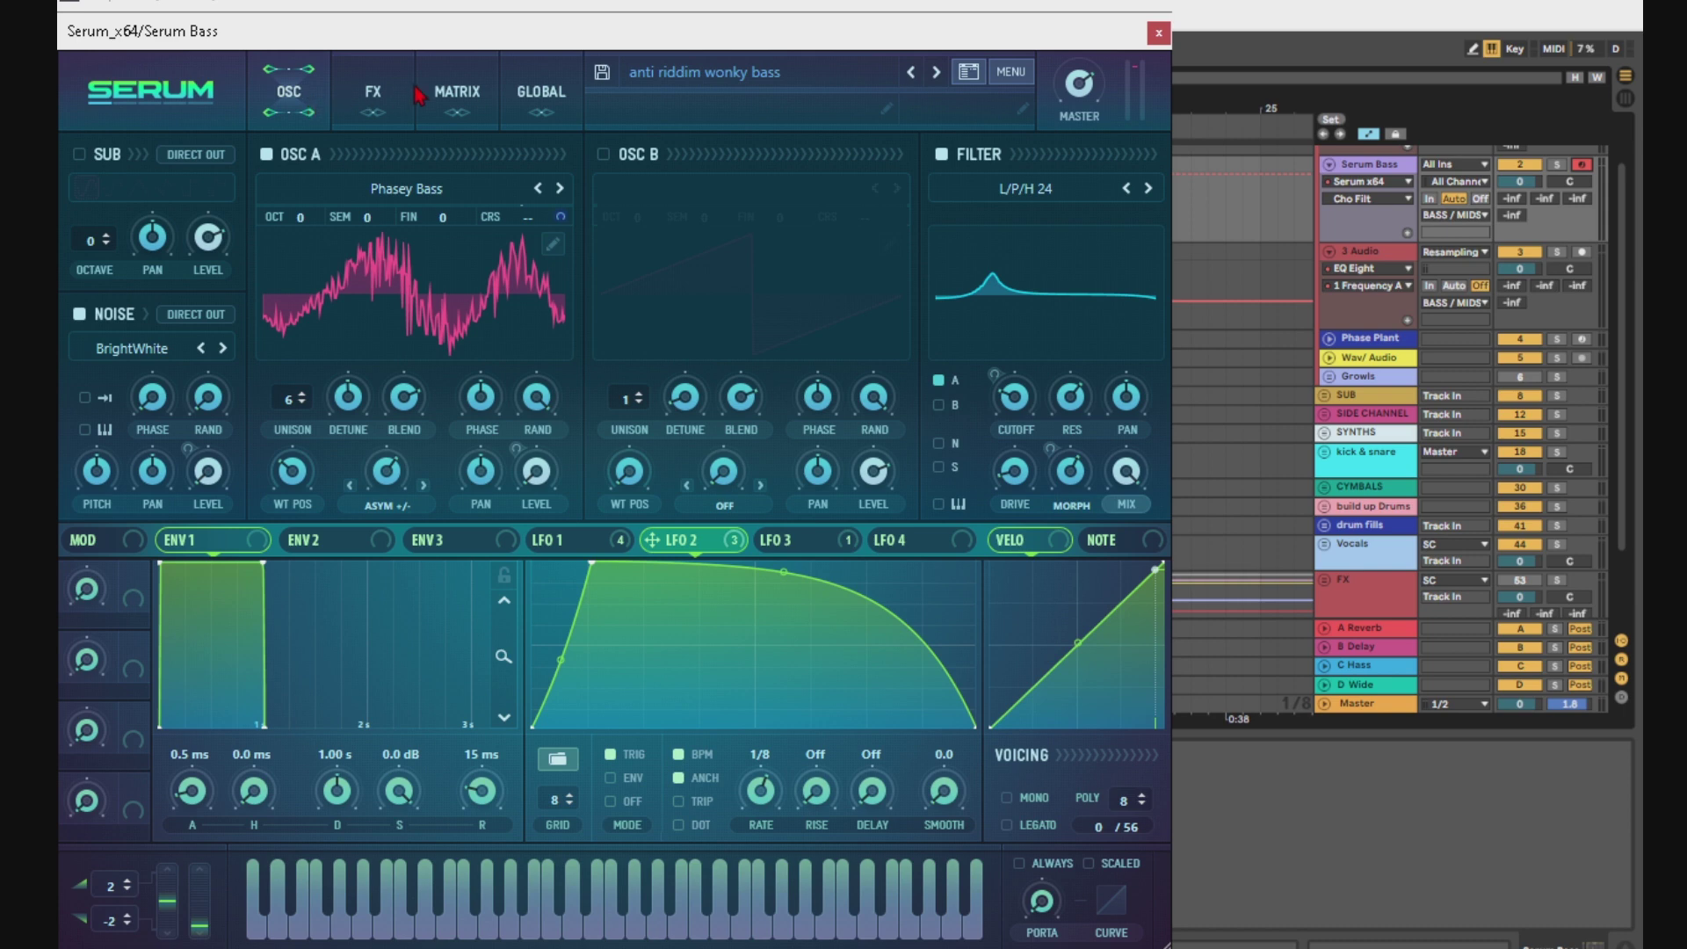
pyautogui.click(391, 101)
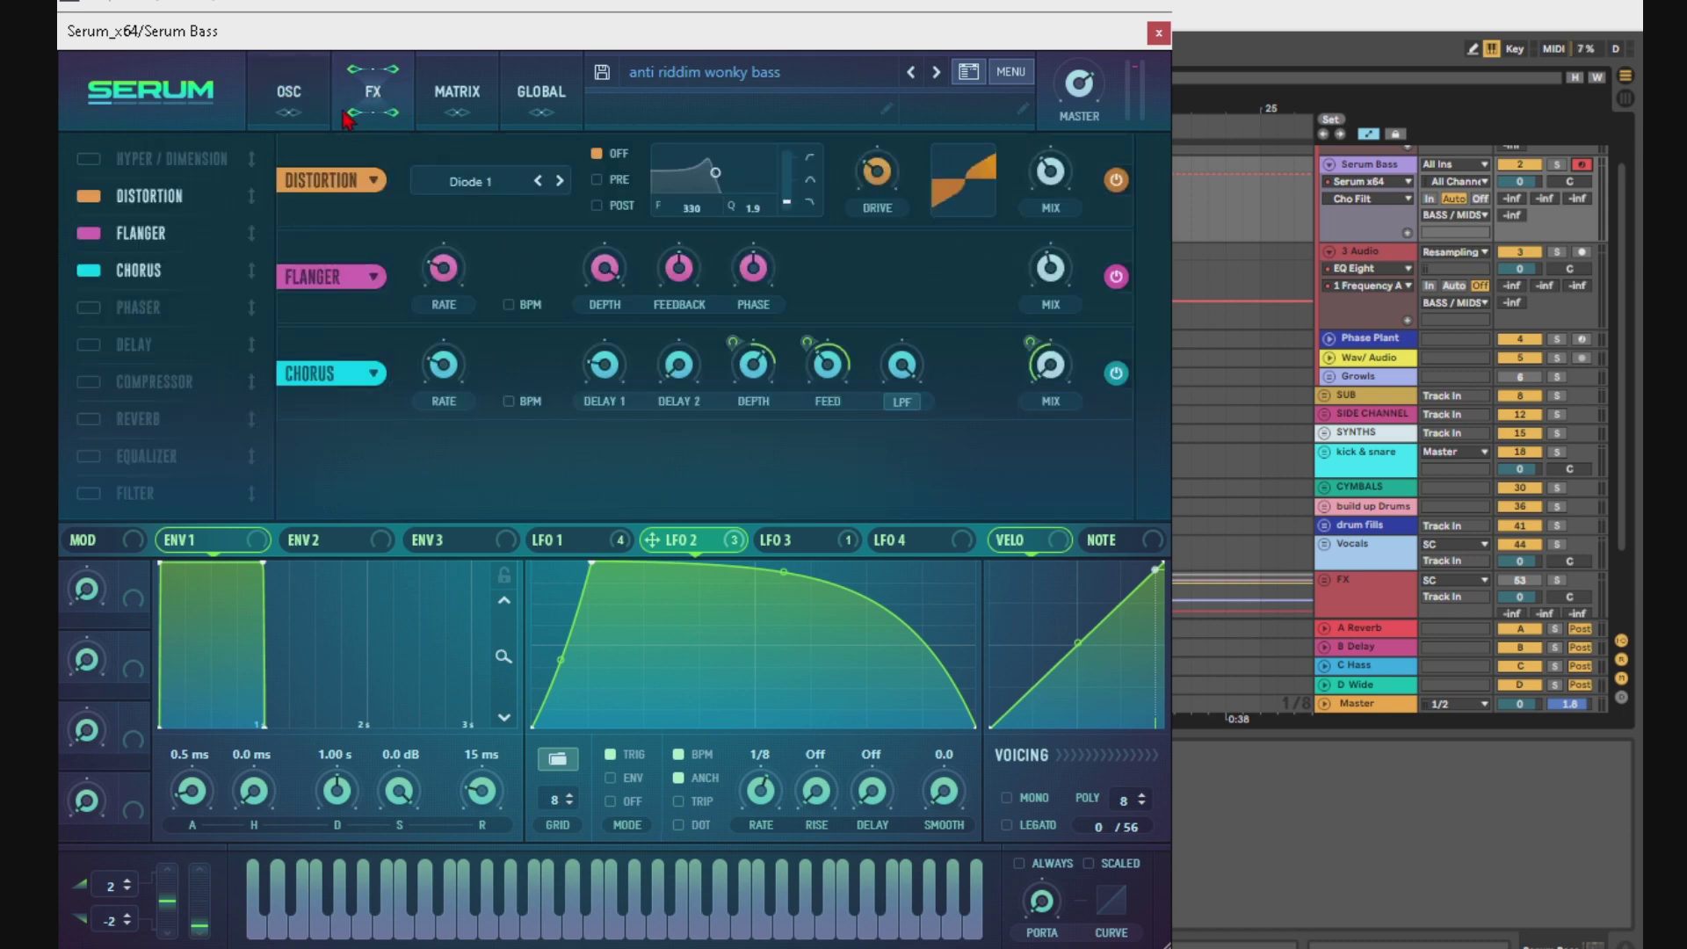
pyautogui.click(290, 95)
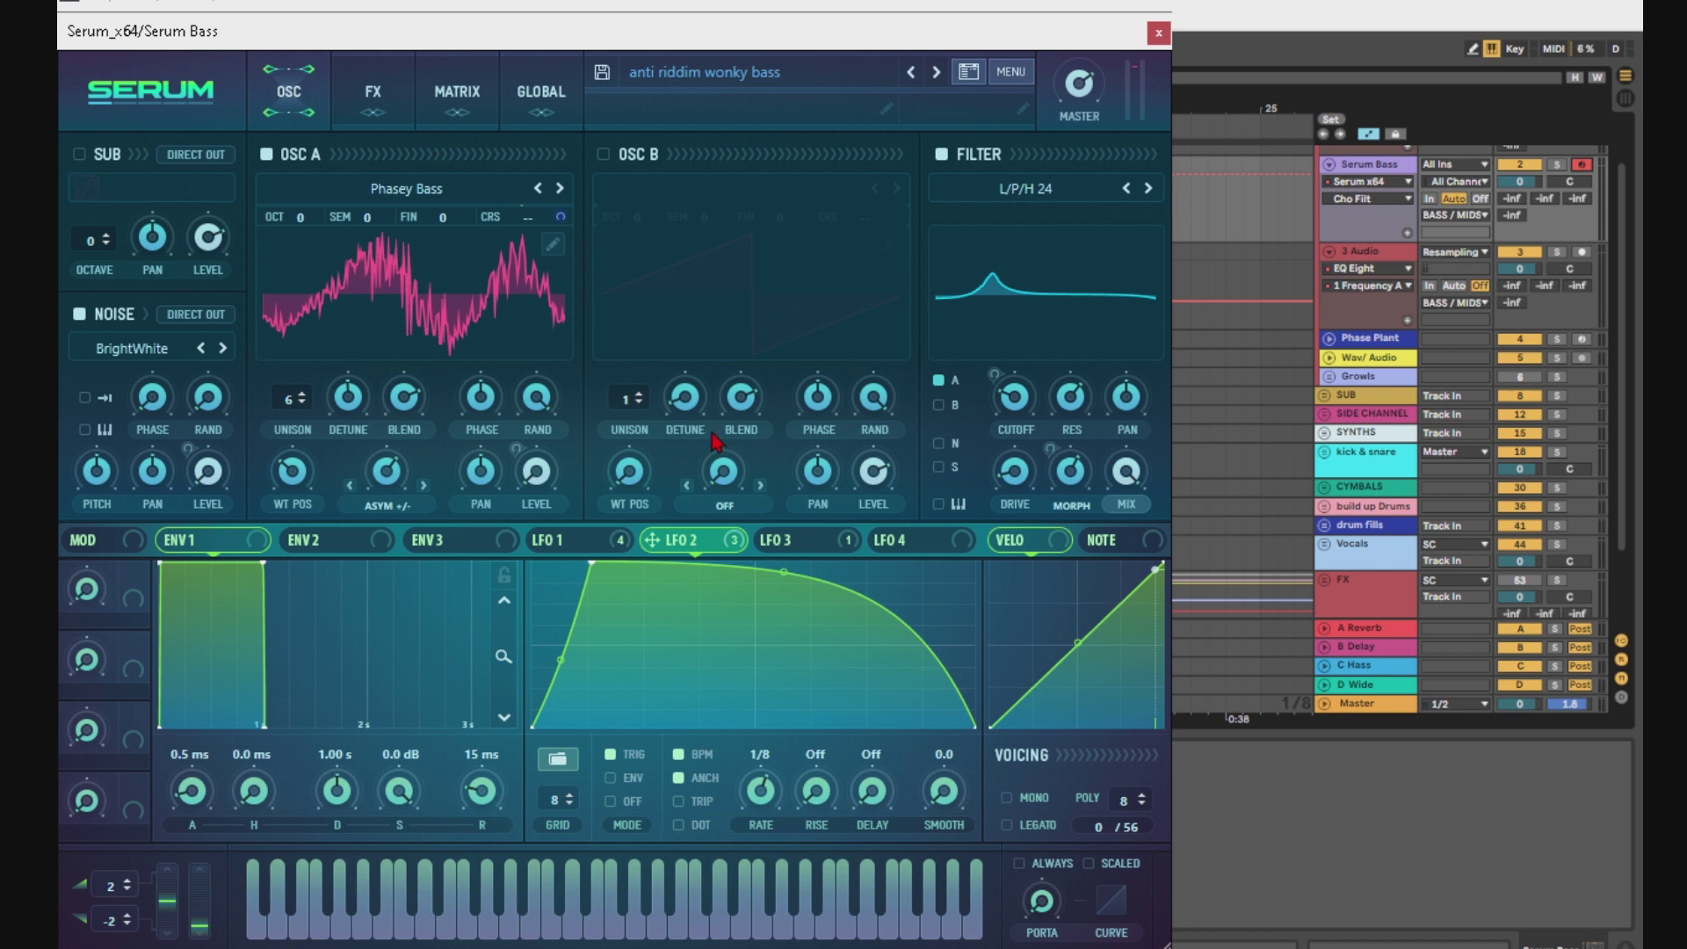
# Step: Examine LFO 3's curve, its rate and the oscillator A coarse pitch it modulates, ending on LFO 2's rate
pyautogui.click(787, 551)
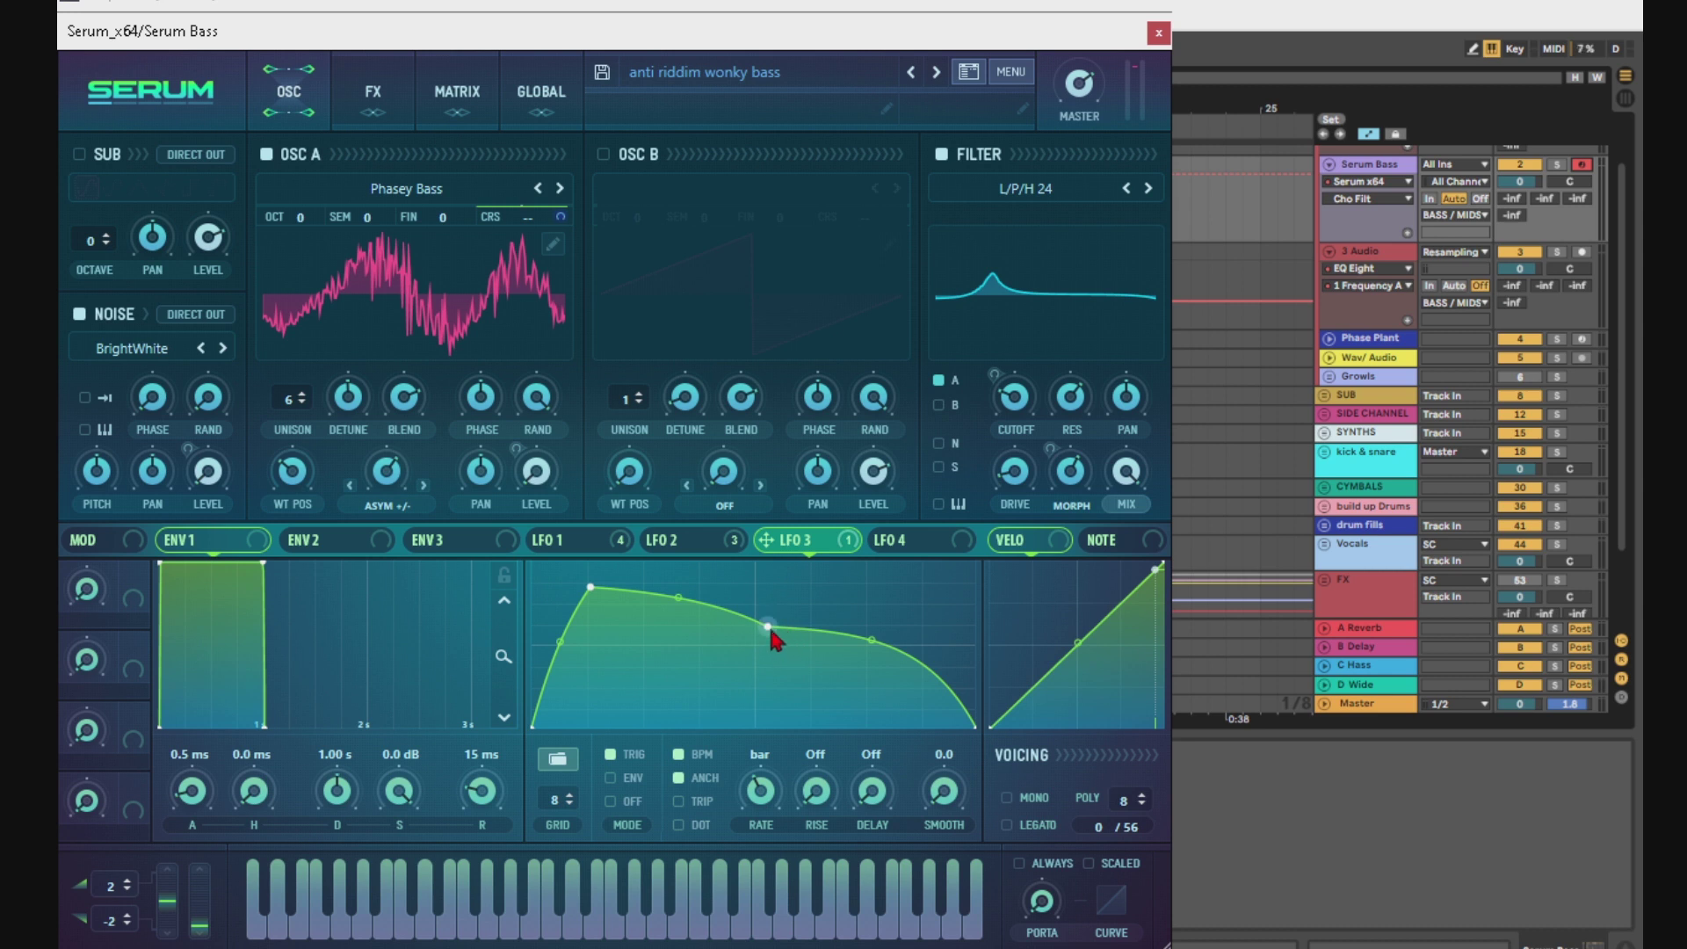
pyautogui.click(560, 218)
pyautogui.moveTo(566, 207); pyautogui.dragTo(570, 186)
pyautogui.click(763, 799)
pyautogui.click(726, 541)
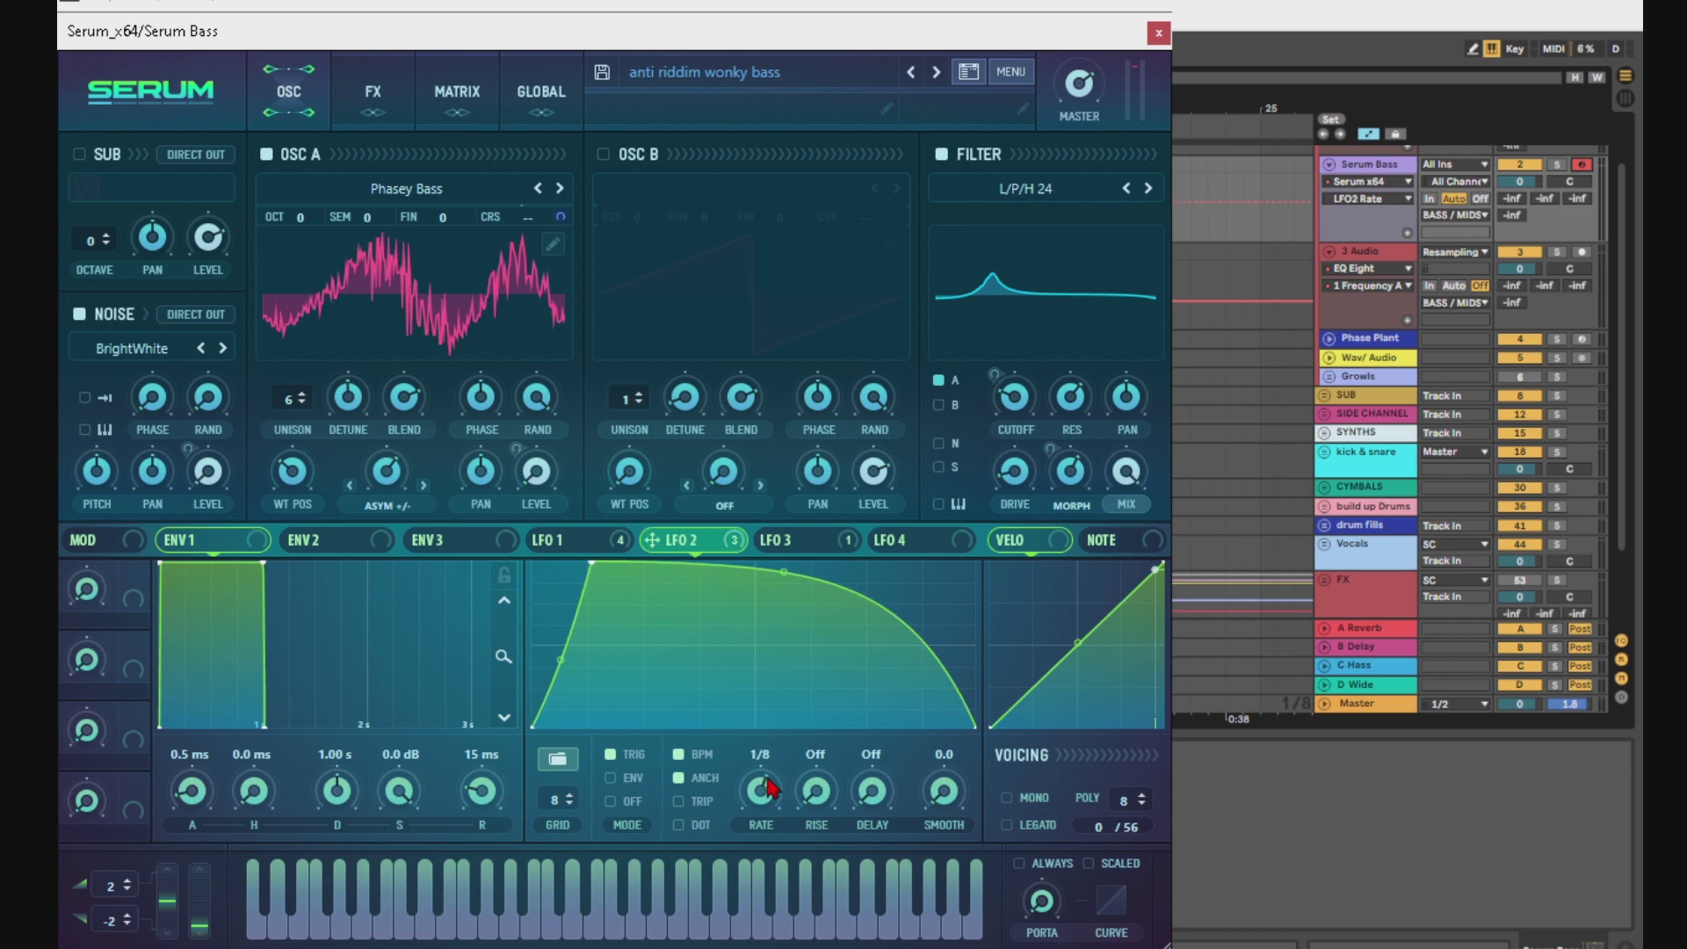
# Step: Close the synth window and show the LFO3 Rate automation on the Serum Bass track
pyautogui.click(1158, 33)
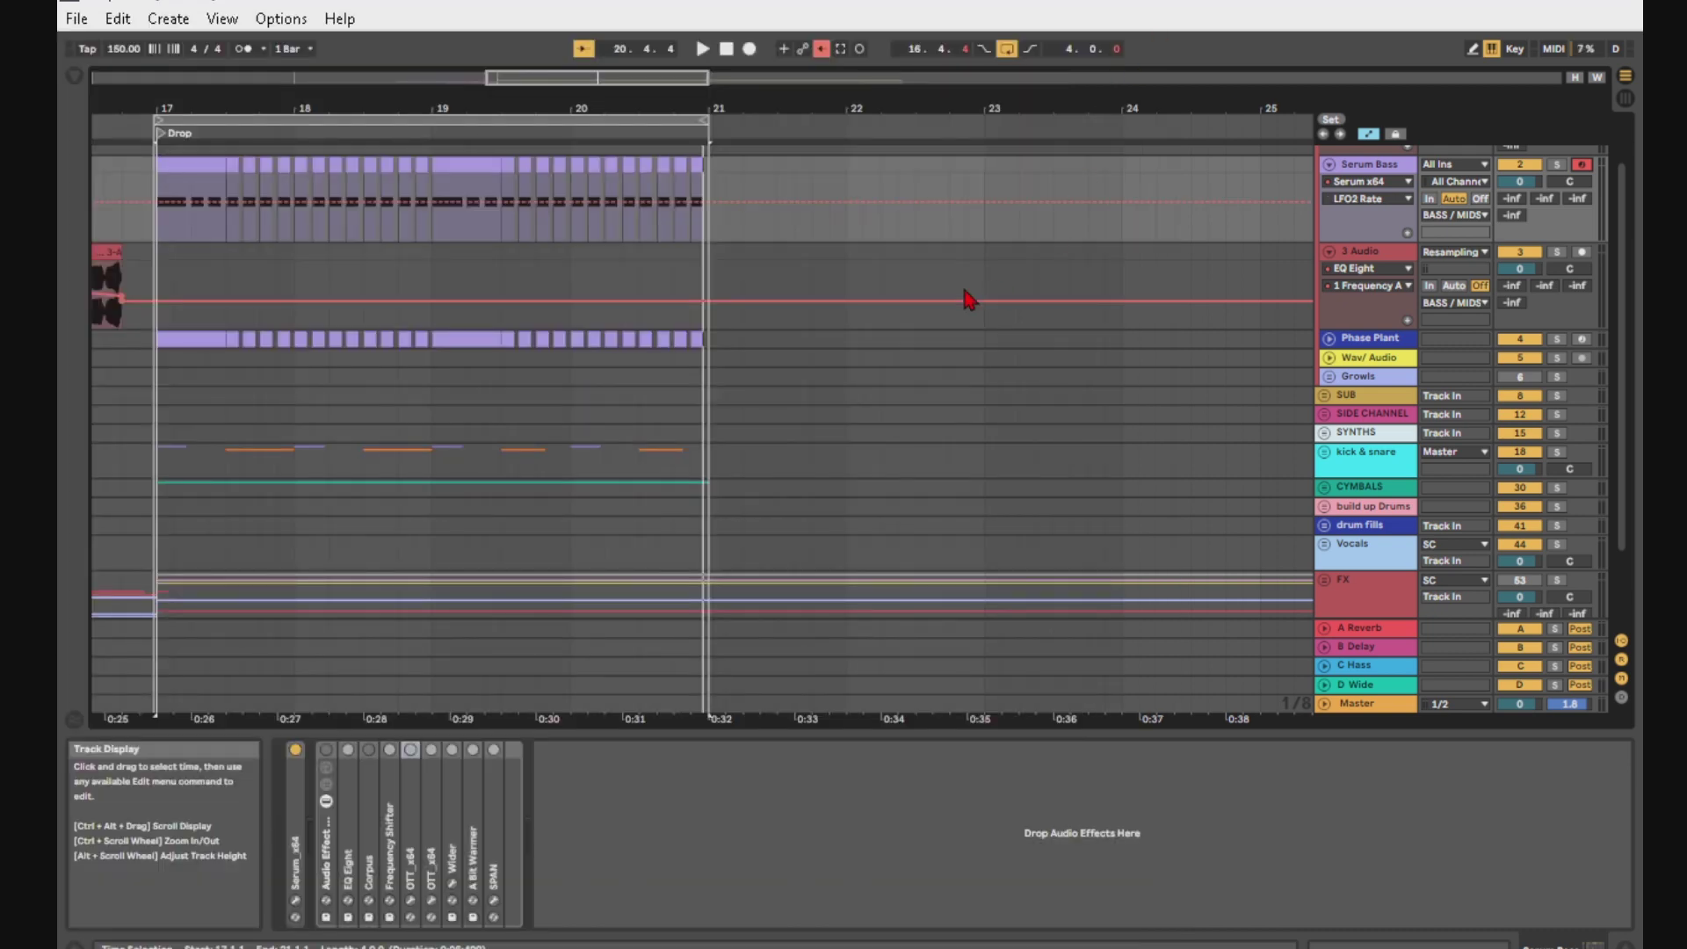
pyautogui.click(1369, 198)
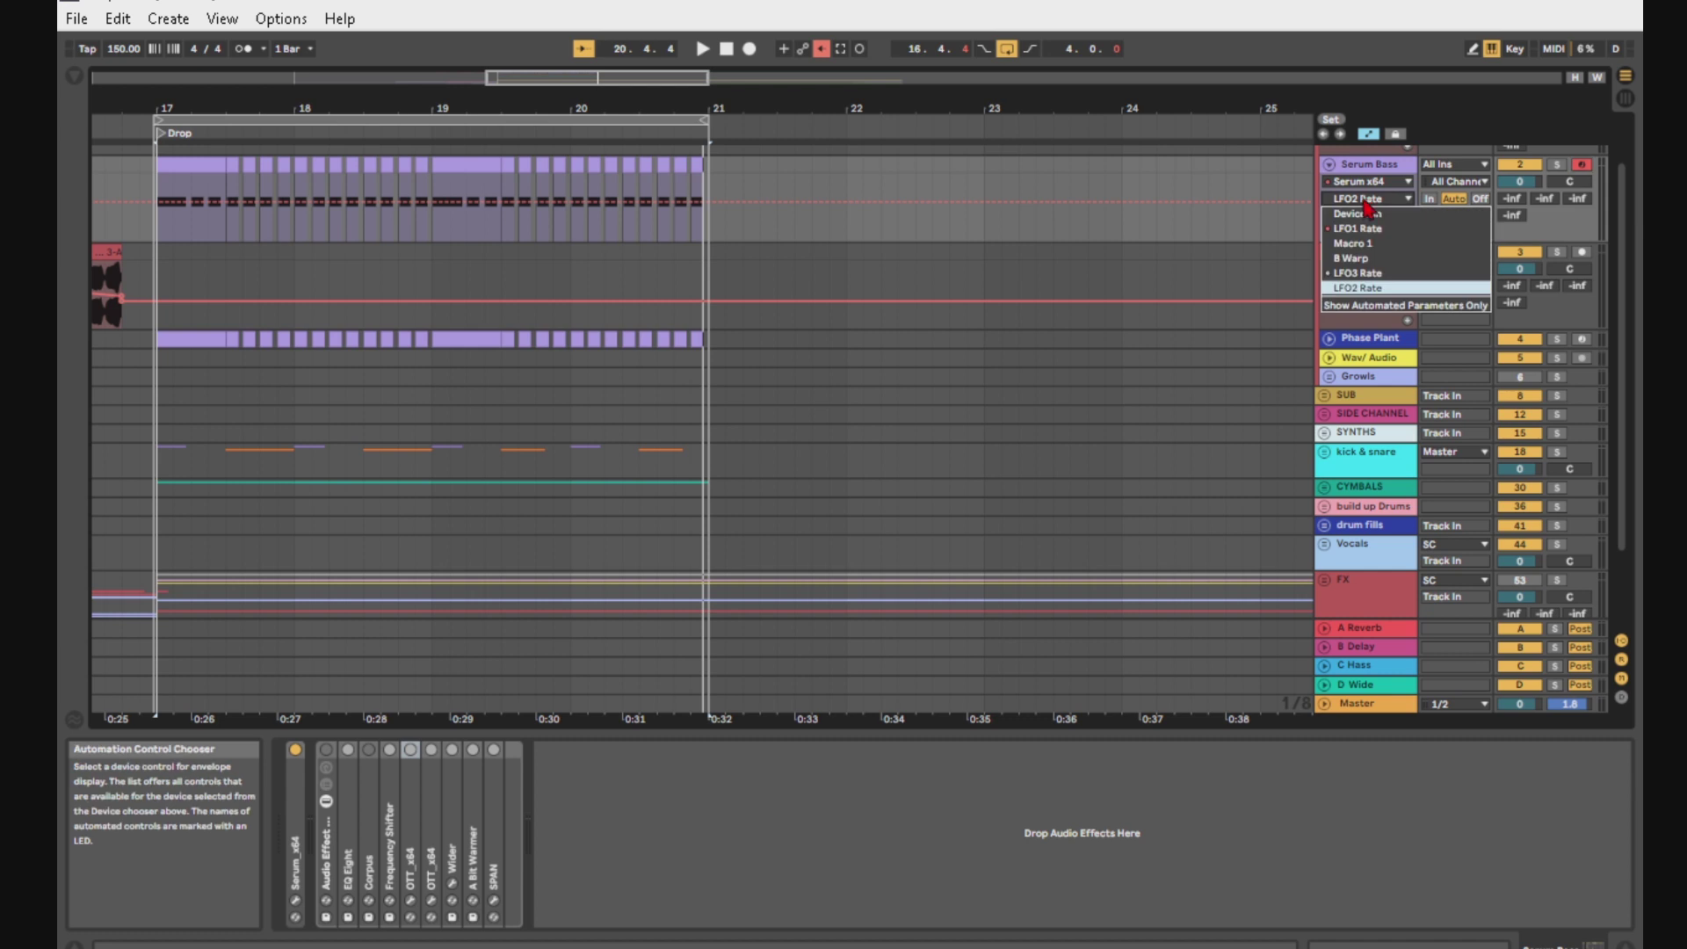
pyautogui.click(1363, 277)
# Step: Try clearing the LFO3 Rate automation across the drop, and undo the clearing
pyautogui.moveTo(761, 201); pyautogui.dragTo(115, 211)
pyautogui.hotkey('ctrl', 'z')
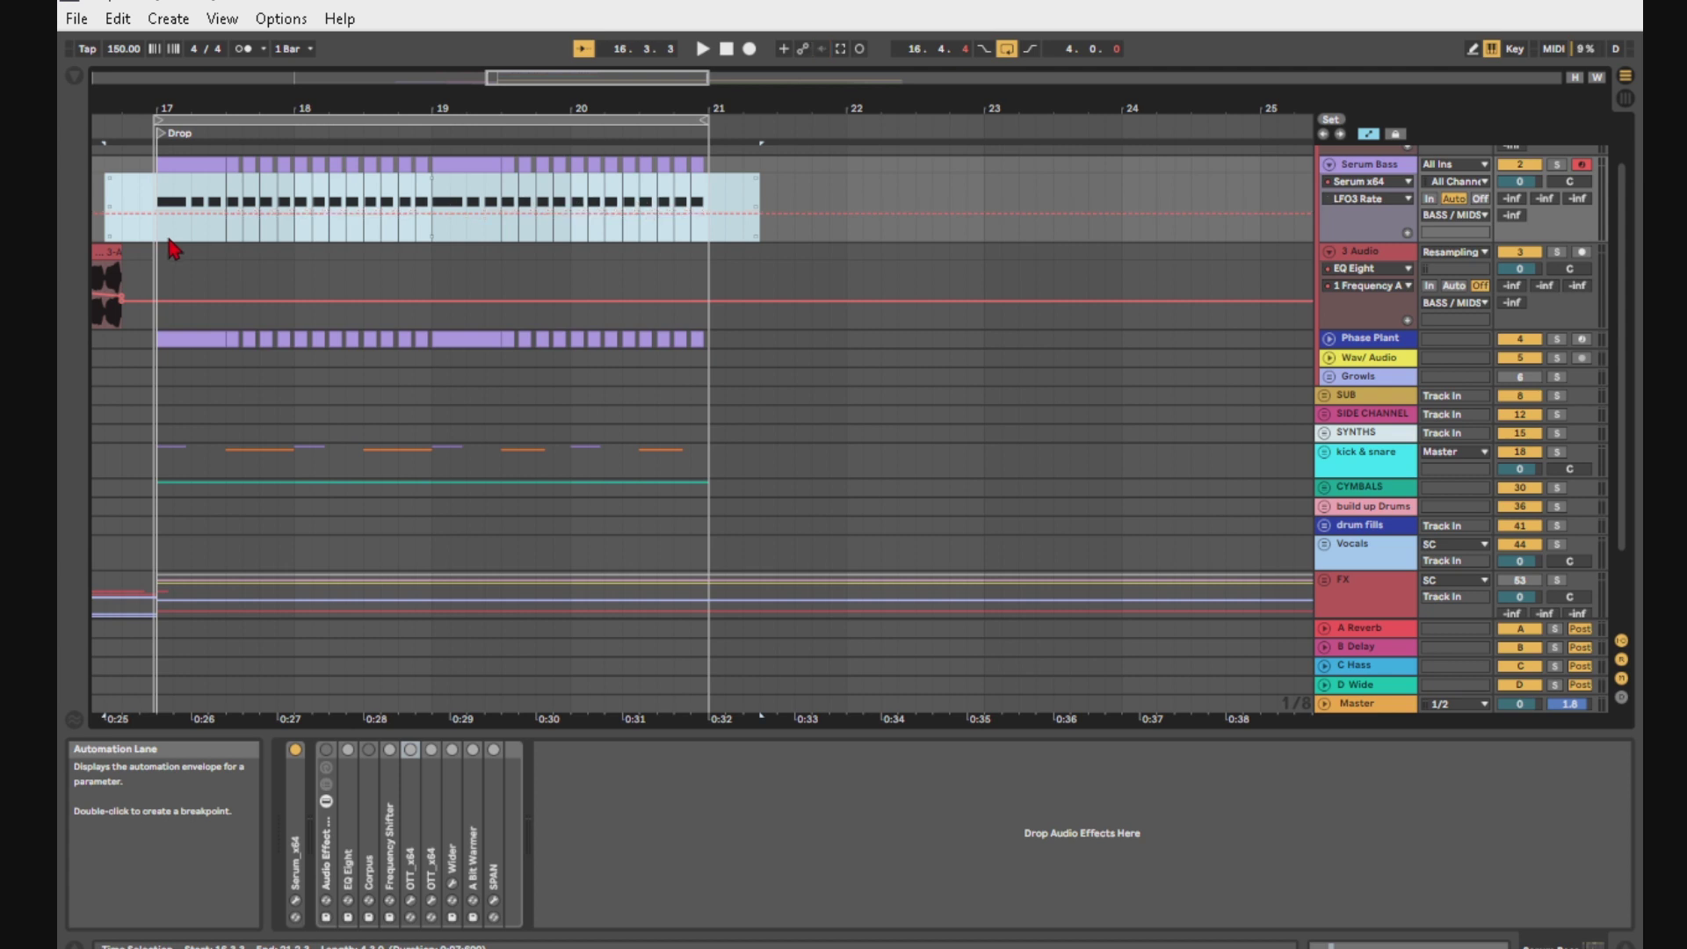
pyautogui.click(245, 181)
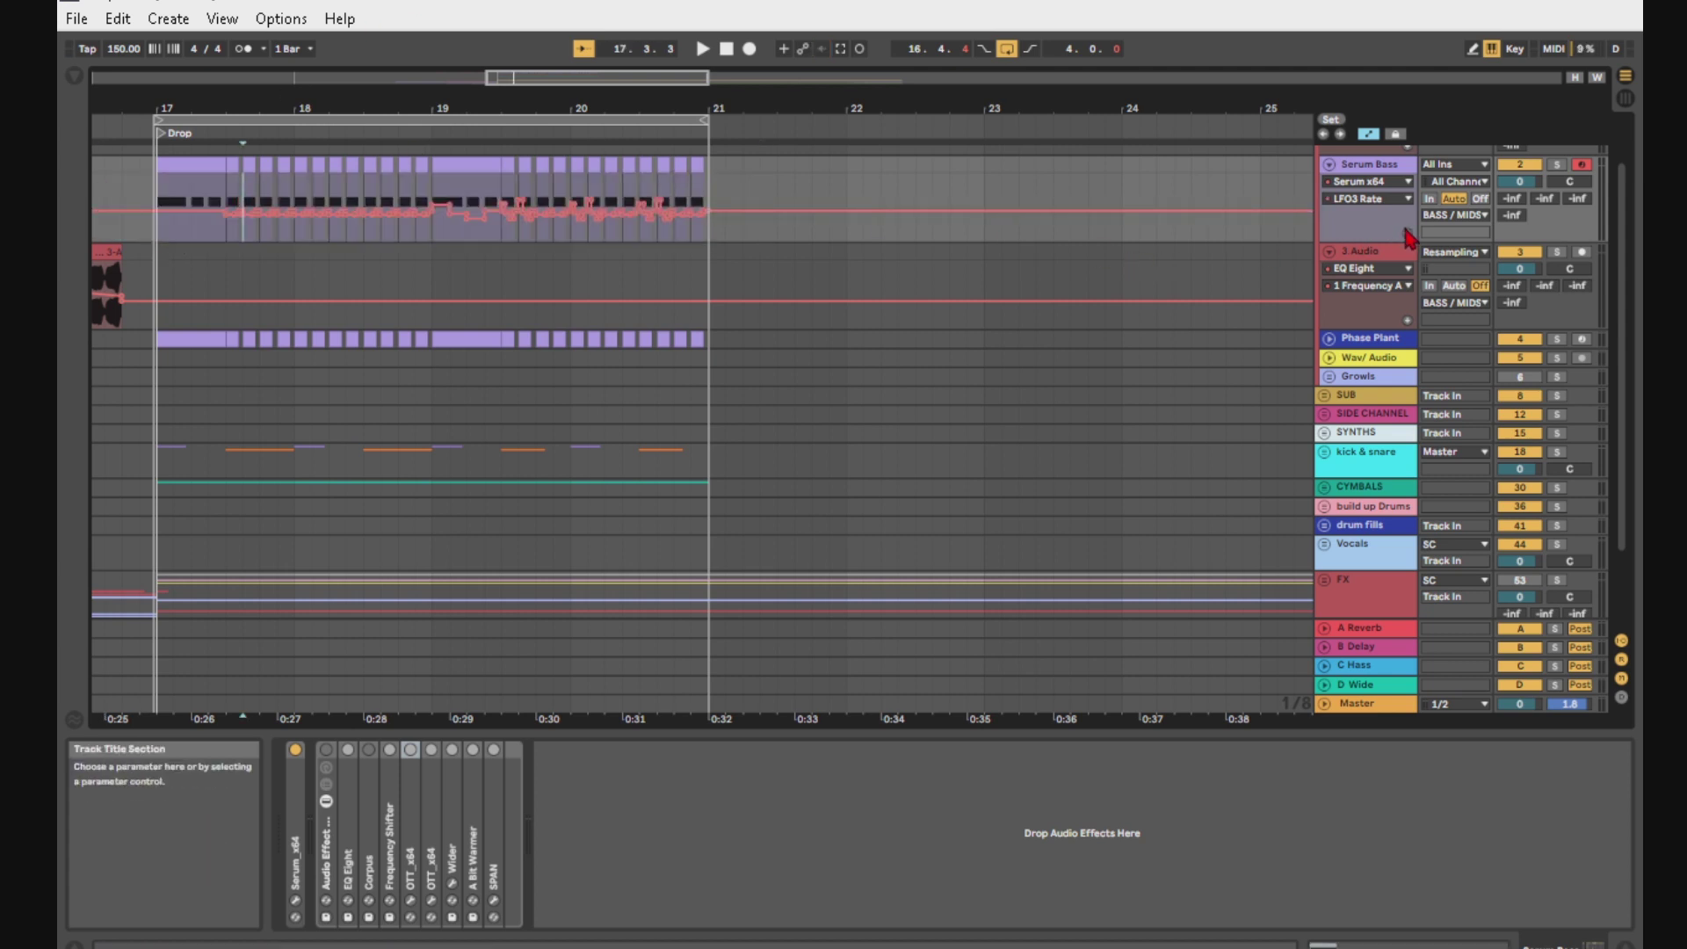
# Step: Put the LFO3 Rate automation in its own lane under Serum Bass and inspect its breakpoints across the drop
pyautogui.click(1406, 234)
pyautogui.click(228, 301)
pyautogui.scroll(4, 229, 301)
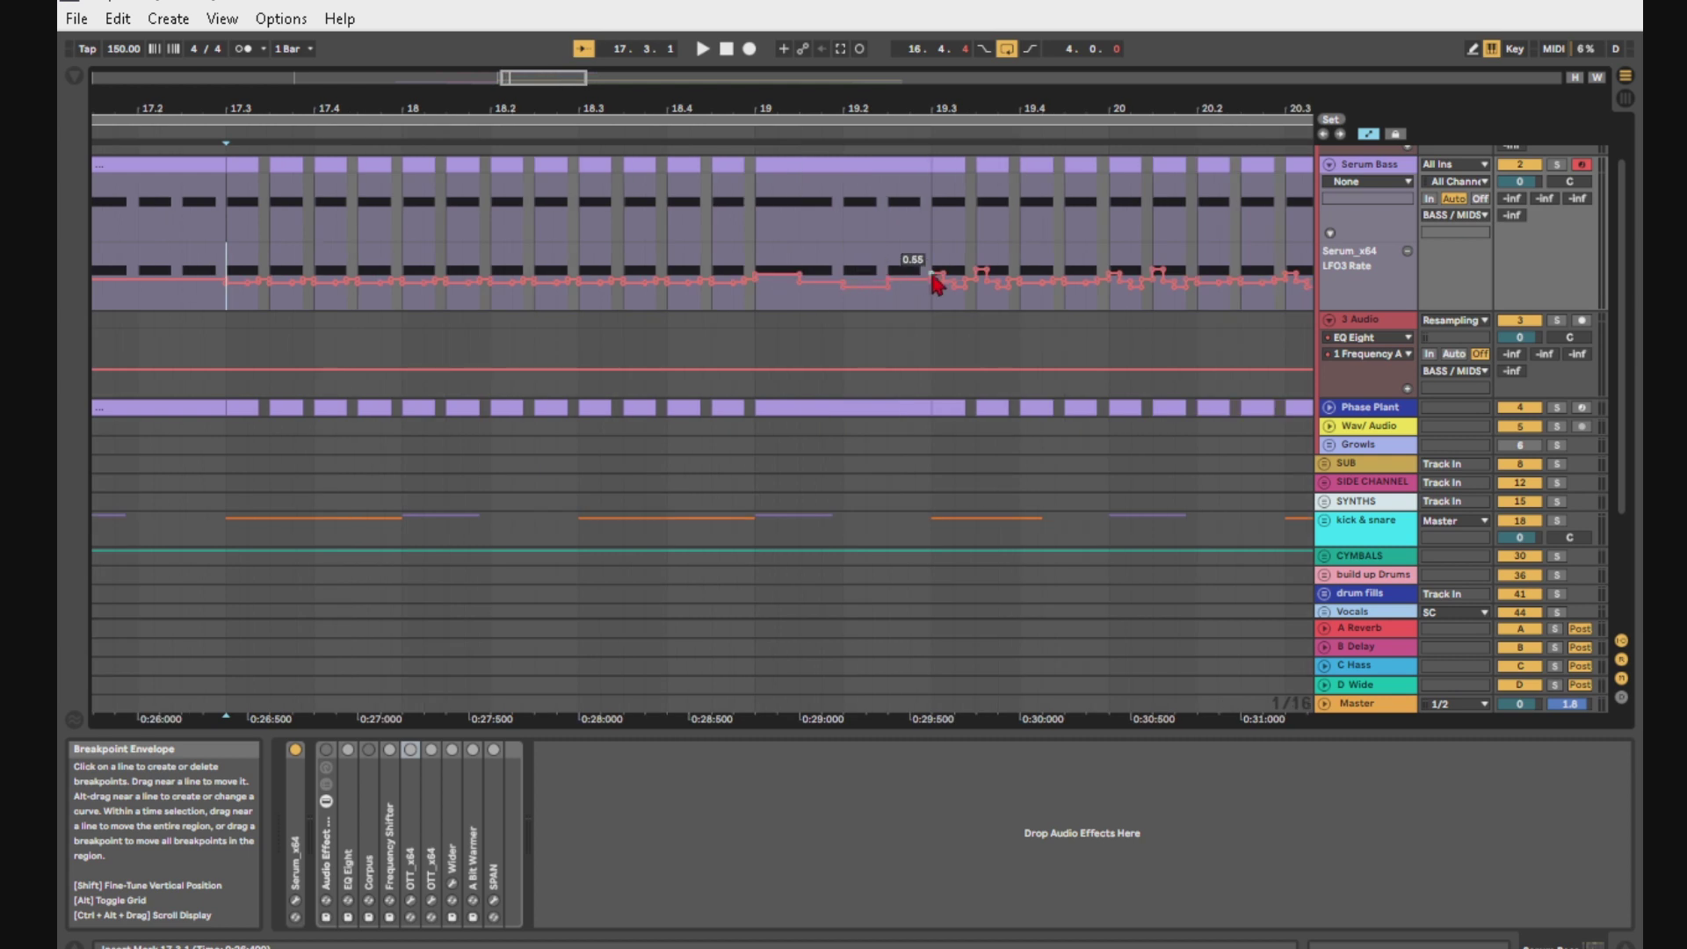
pyautogui.scroll(-4, 1067, 277)
# Step: Play the drop, solo the Serum Bass track and briefly check its Serum patch
pyautogui.press('space')
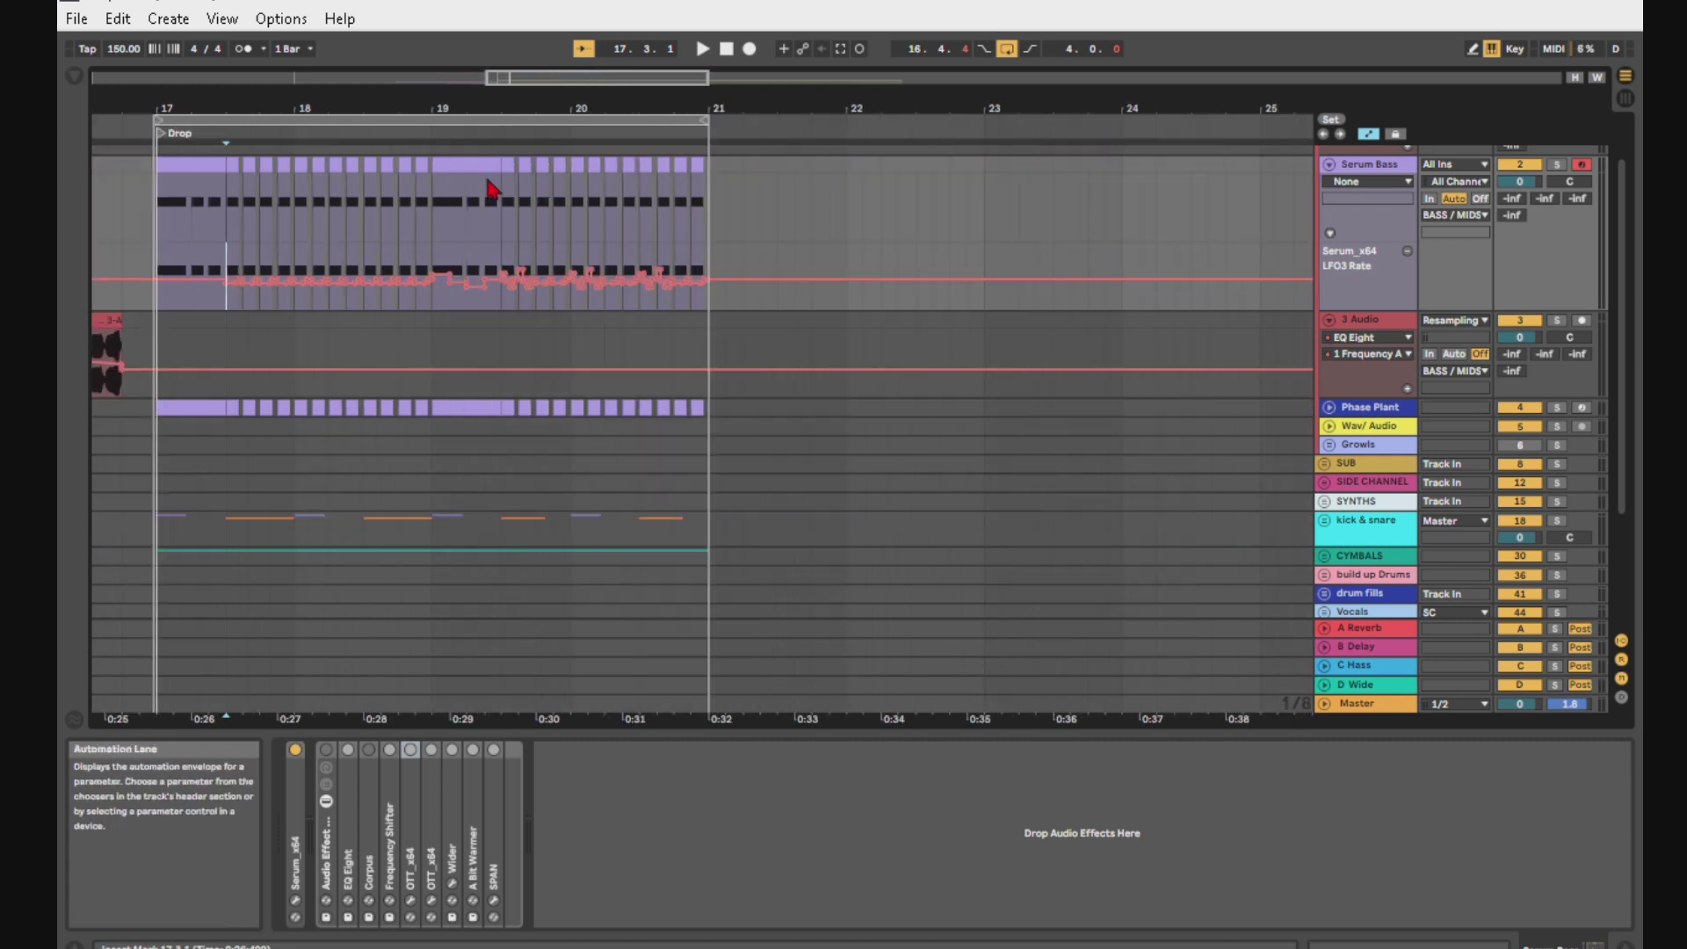
pyautogui.click(1557, 165)
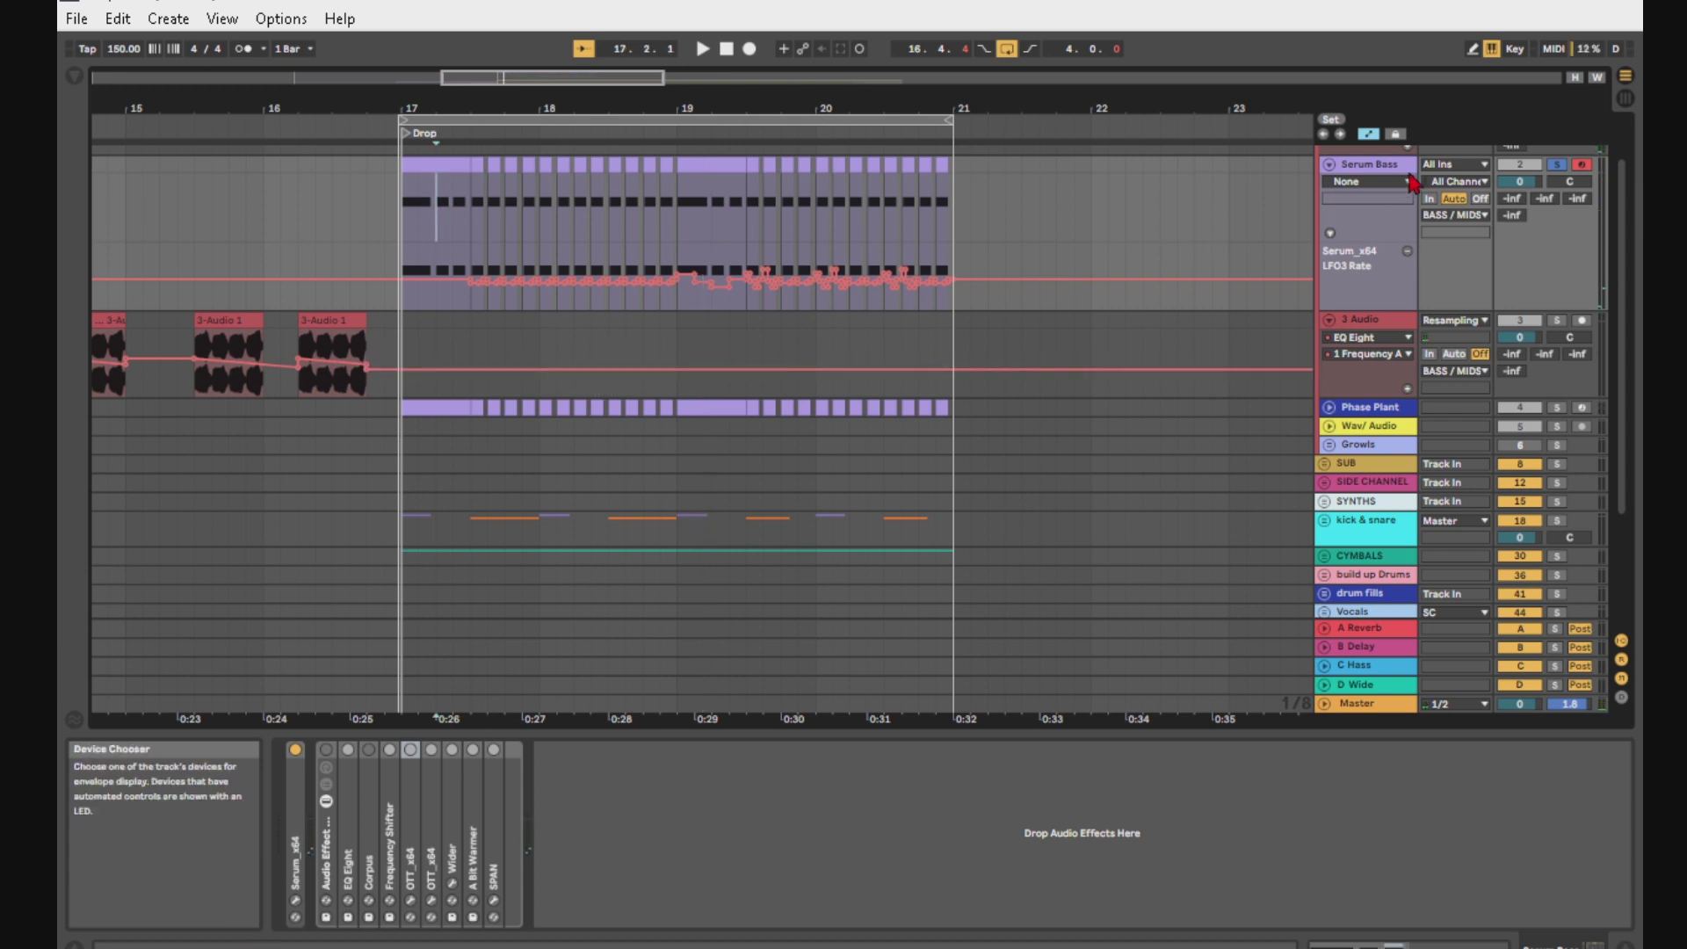
pyautogui.click(297, 901)
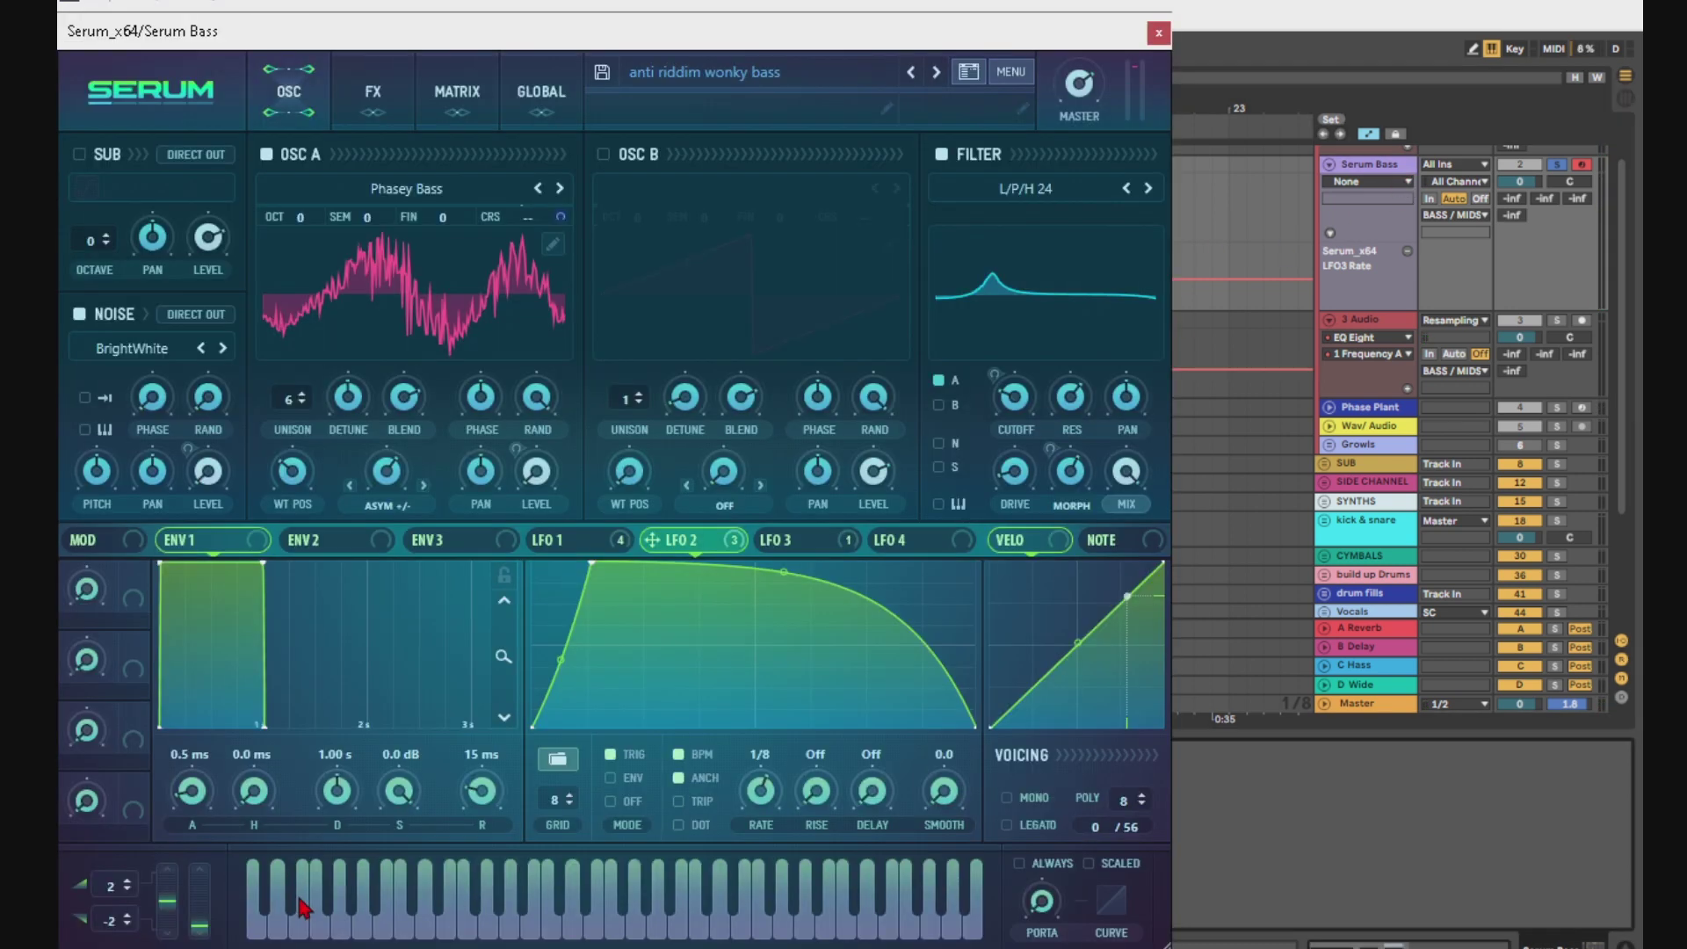
pyautogui.click(1159, 33)
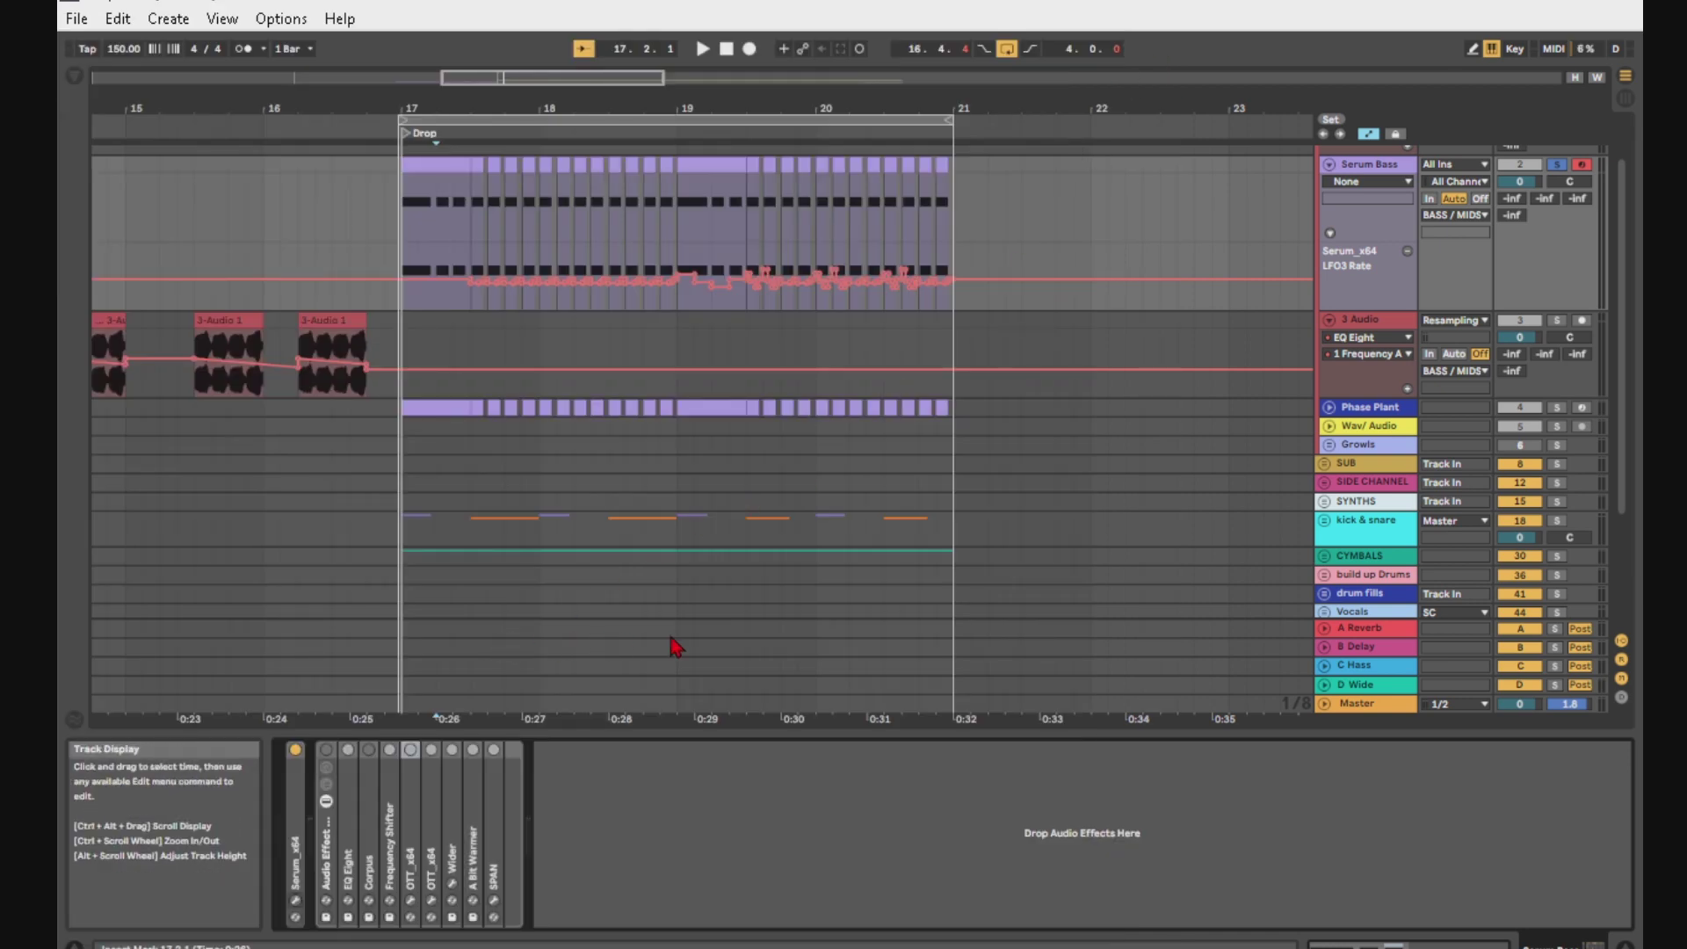
# Step: Enable the audio effect rack on Serum Bass and examine the frequency and gain of its EQ Eight bands
pyautogui.click(326, 750)
pyautogui.doubleClick(348, 866)
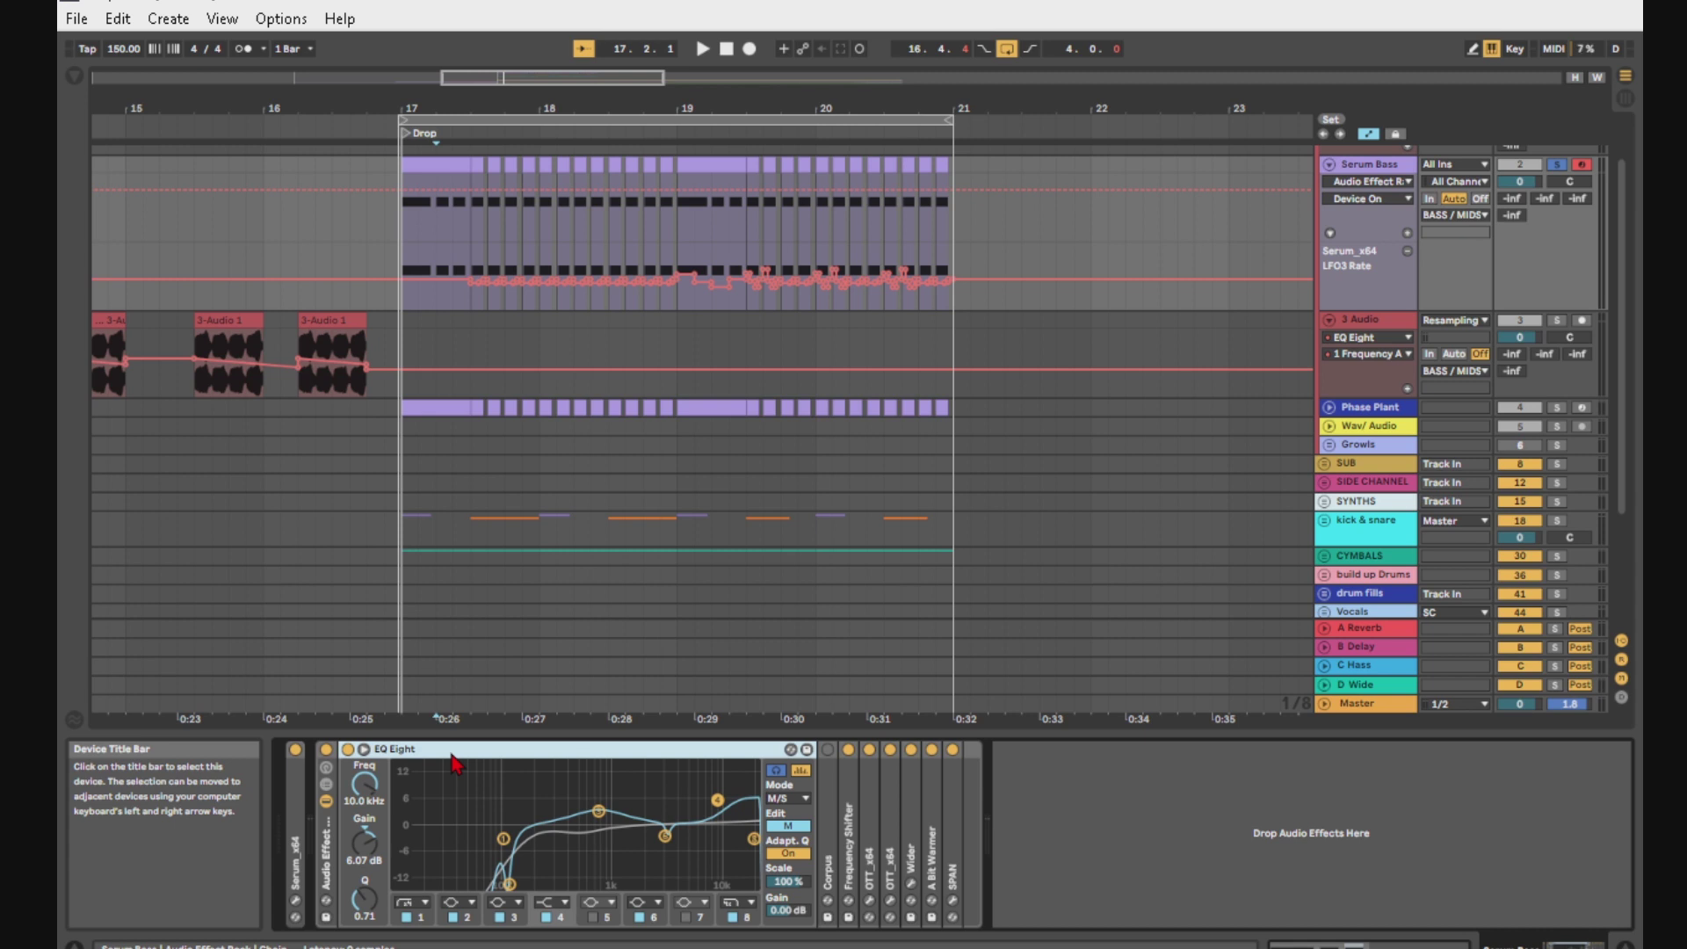
pyautogui.click(601, 813)
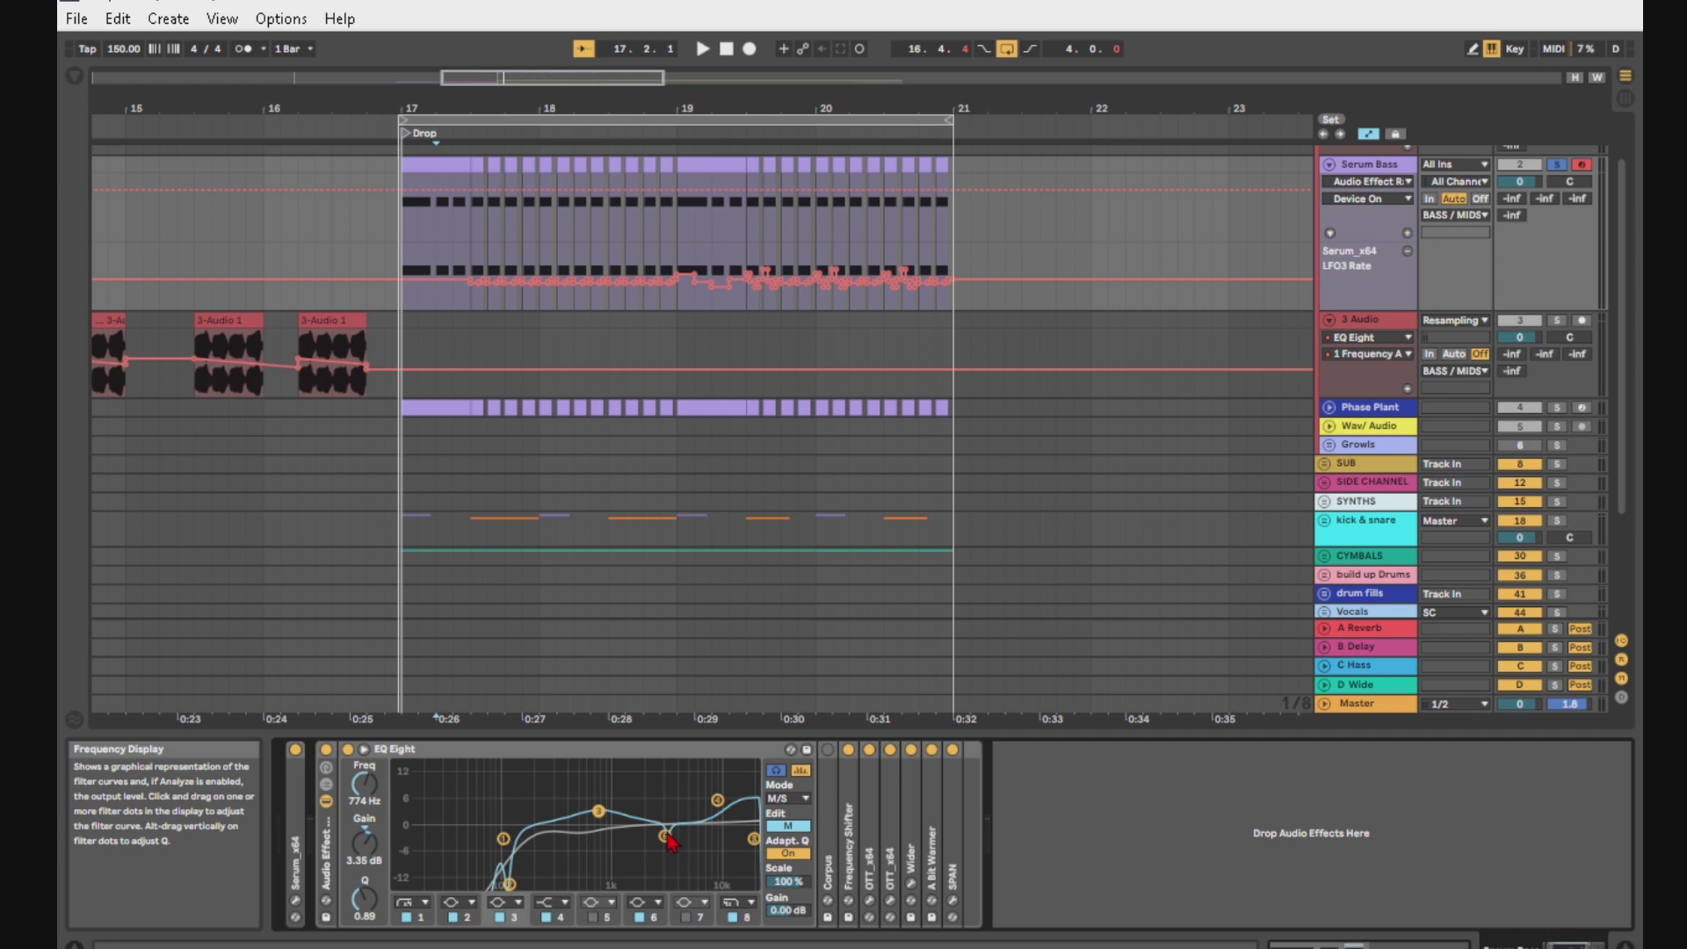
pyautogui.click(718, 800)
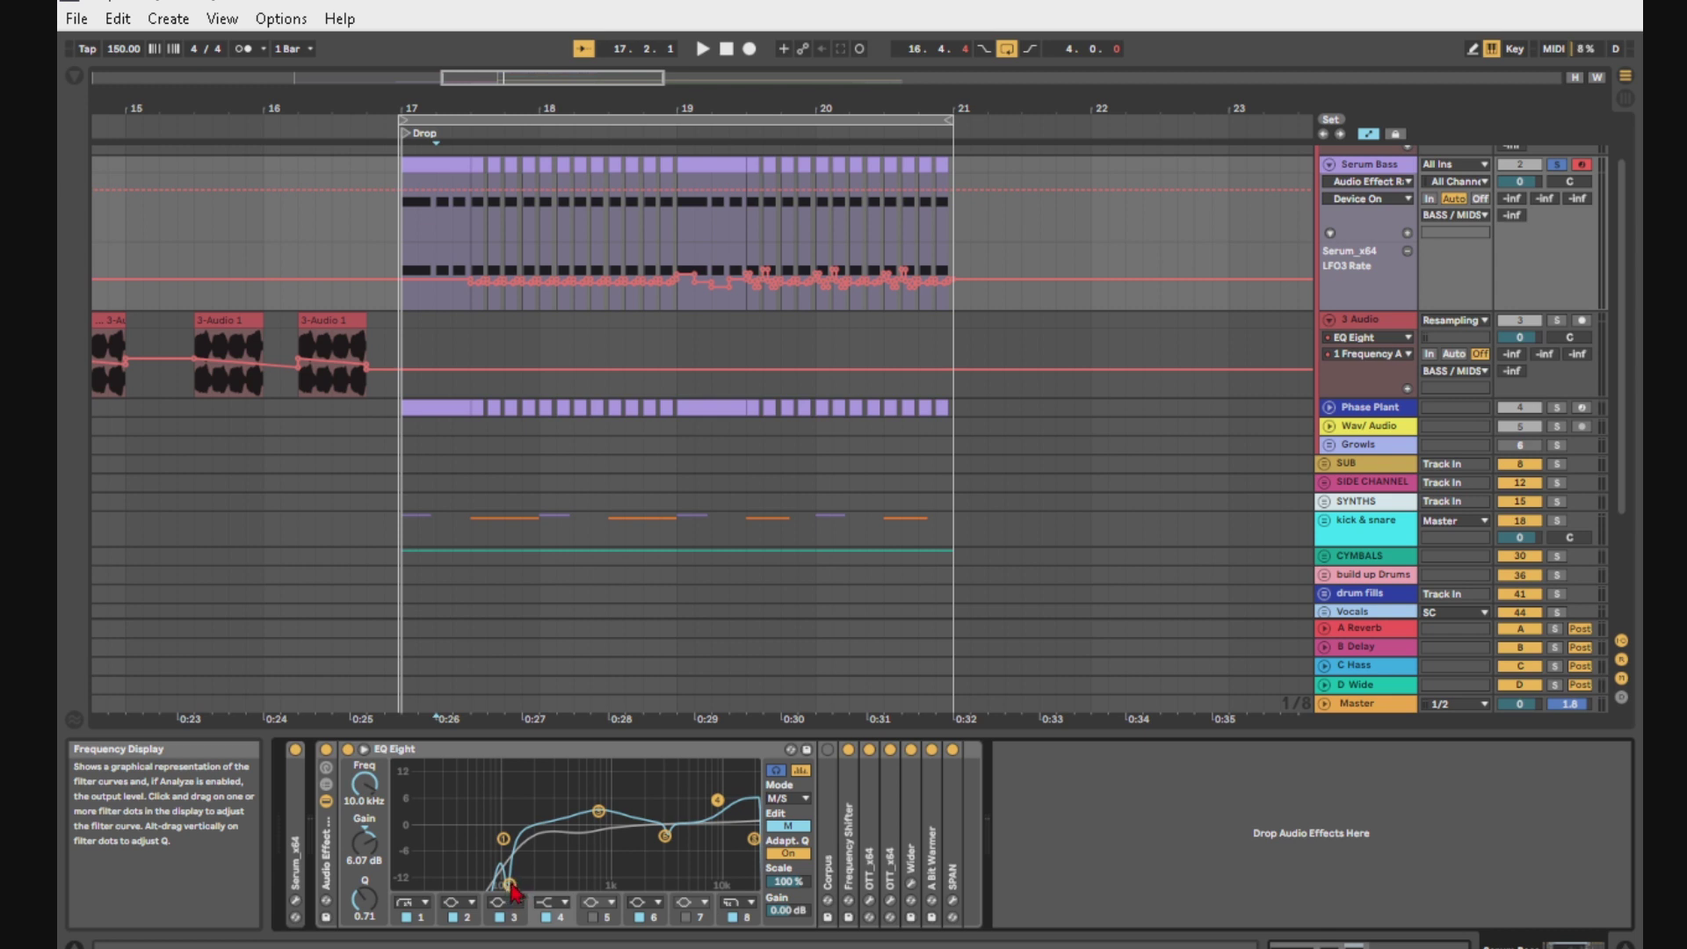
pyautogui.doubleClick(587, 754)
pyautogui.doubleClick(352, 848)
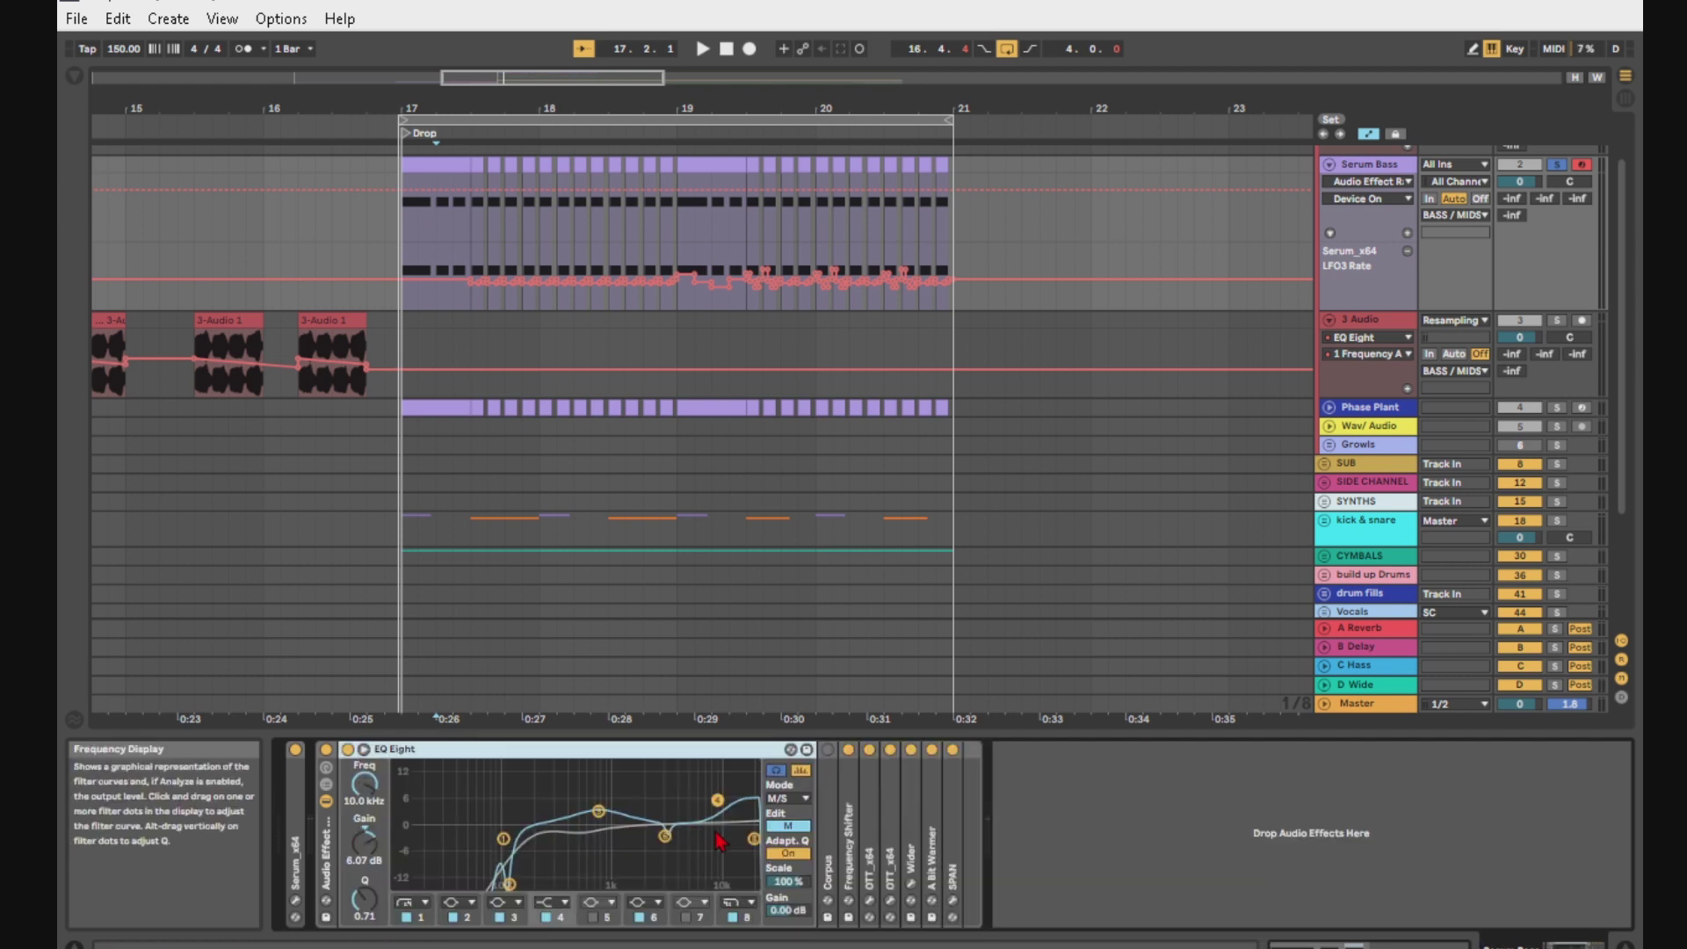
pyautogui.doubleClick(703, 750)
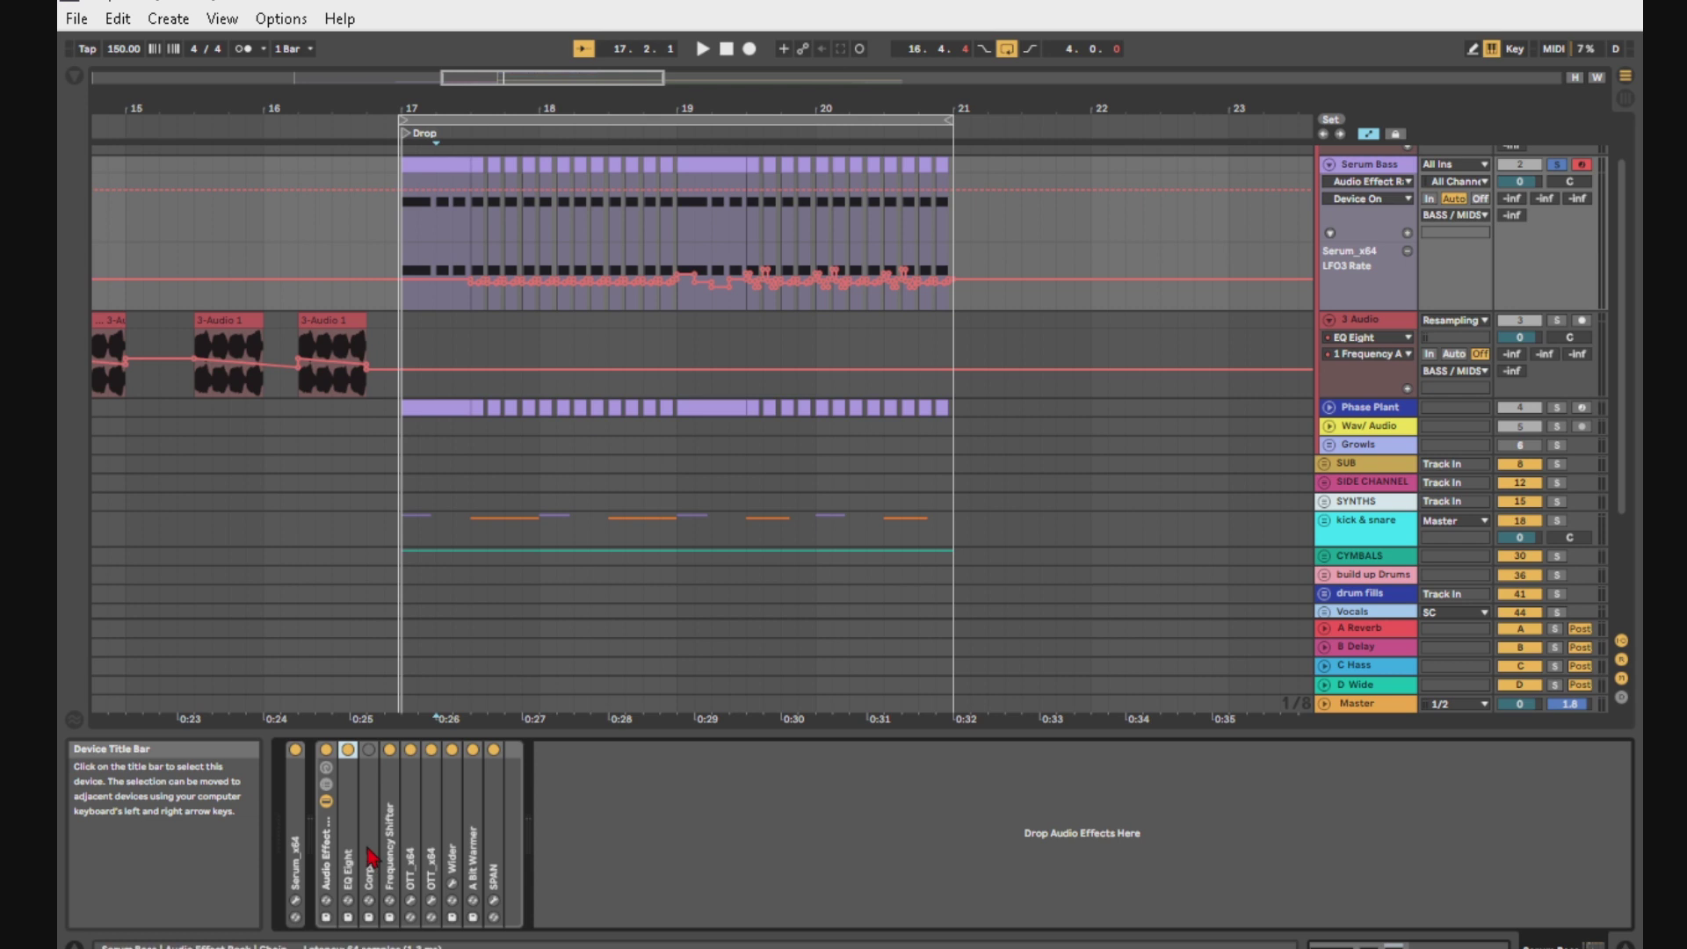
# Step: Examine the depth and compression settings of both OTT plug-ins and the width amount in Wider
pyautogui.click(413, 843)
pyautogui.doubleClick(413, 846)
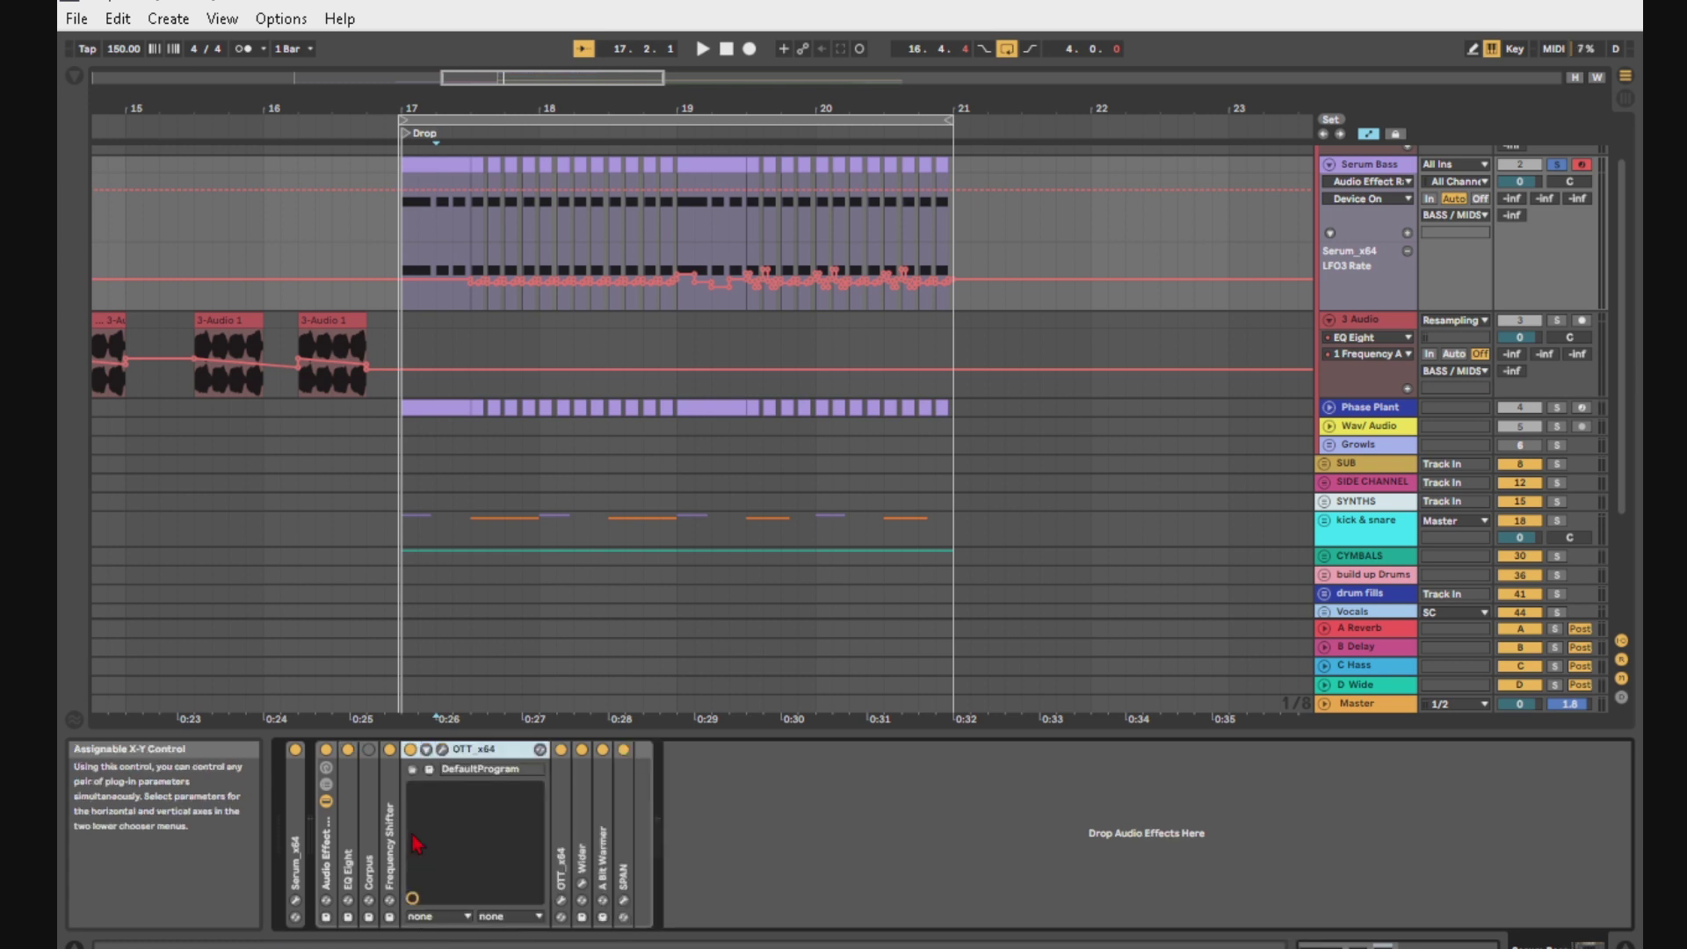
pyautogui.click(461, 781)
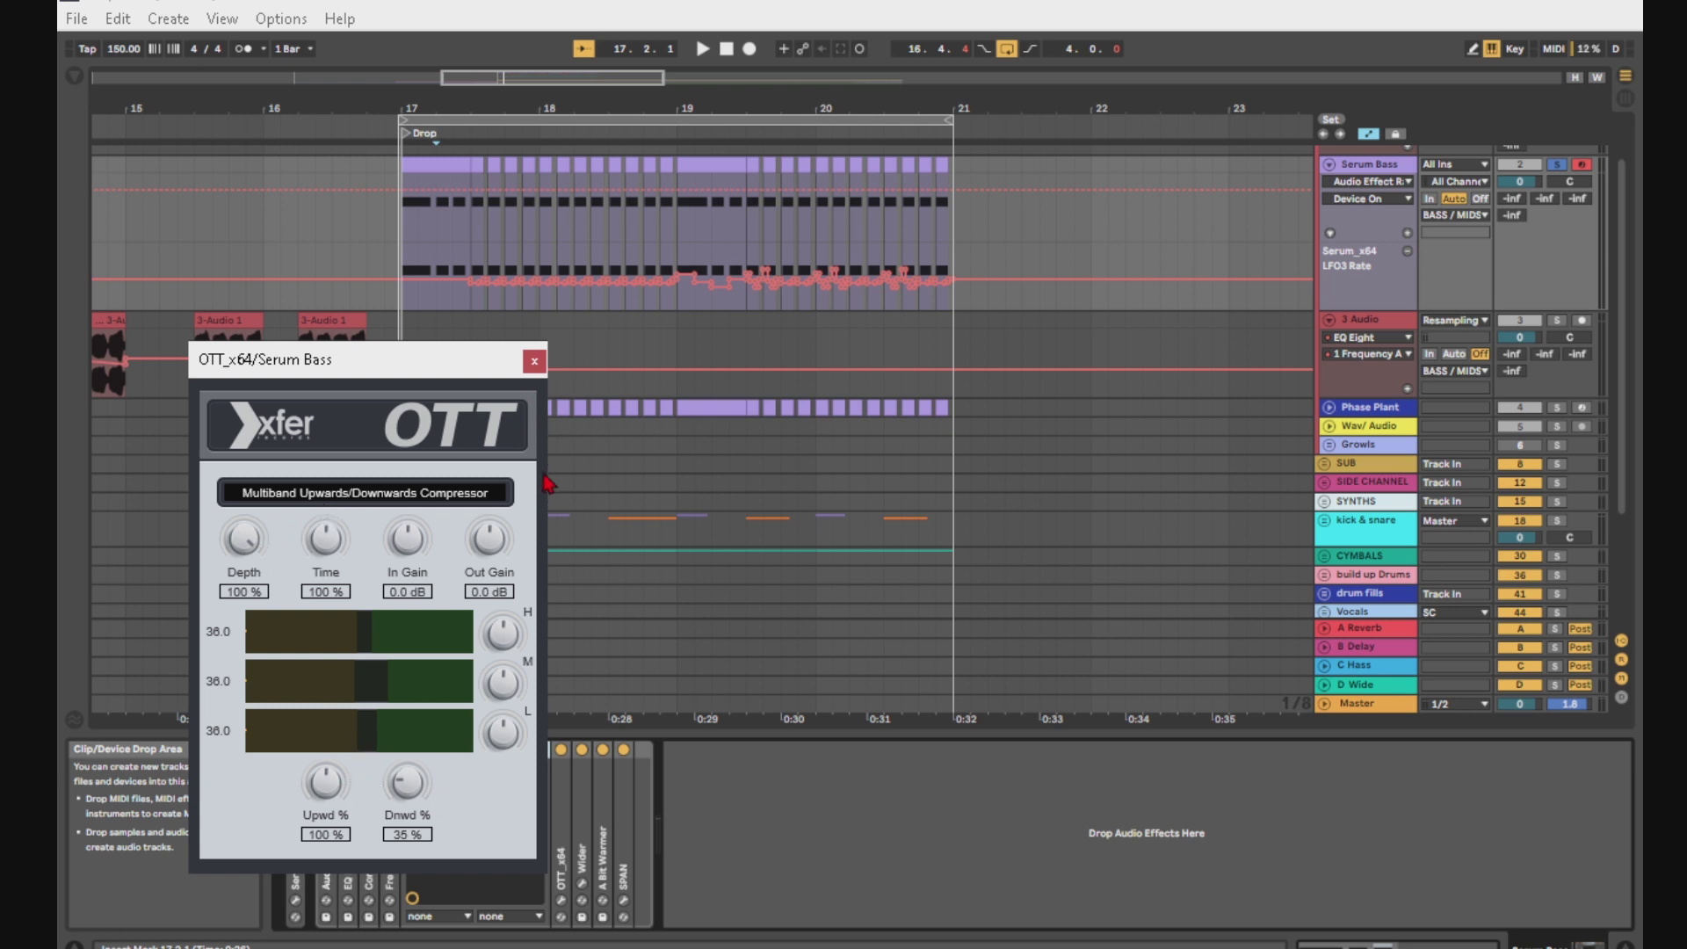
pyautogui.click(534, 361)
pyautogui.click(567, 898)
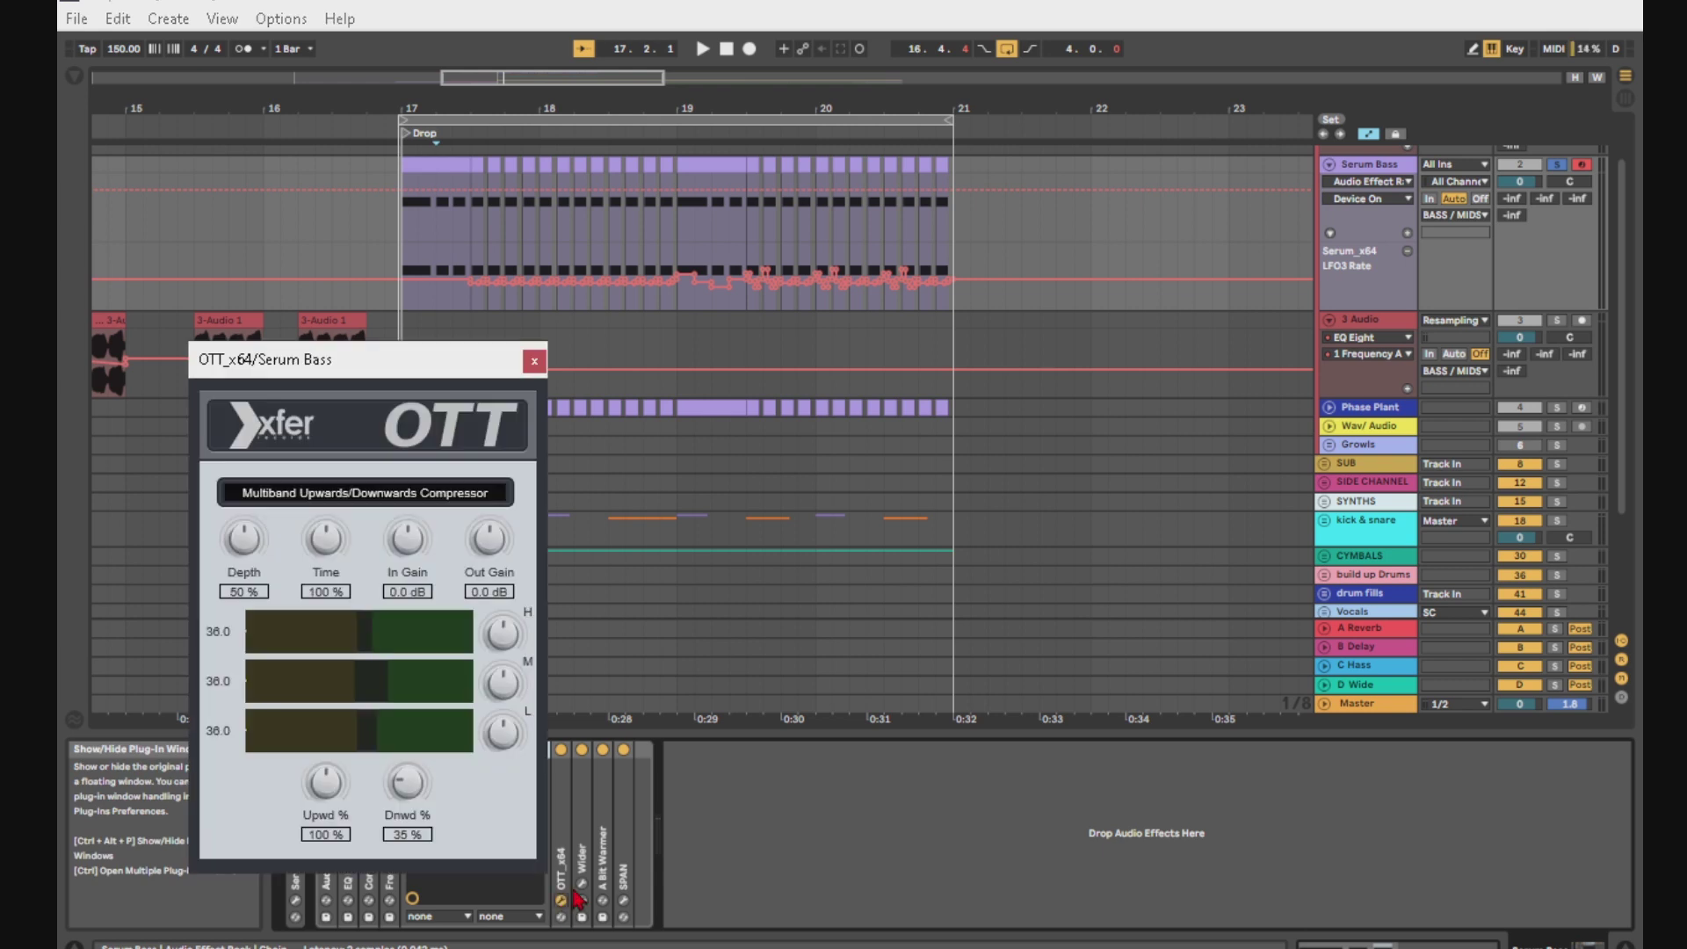
pyautogui.click(533, 362)
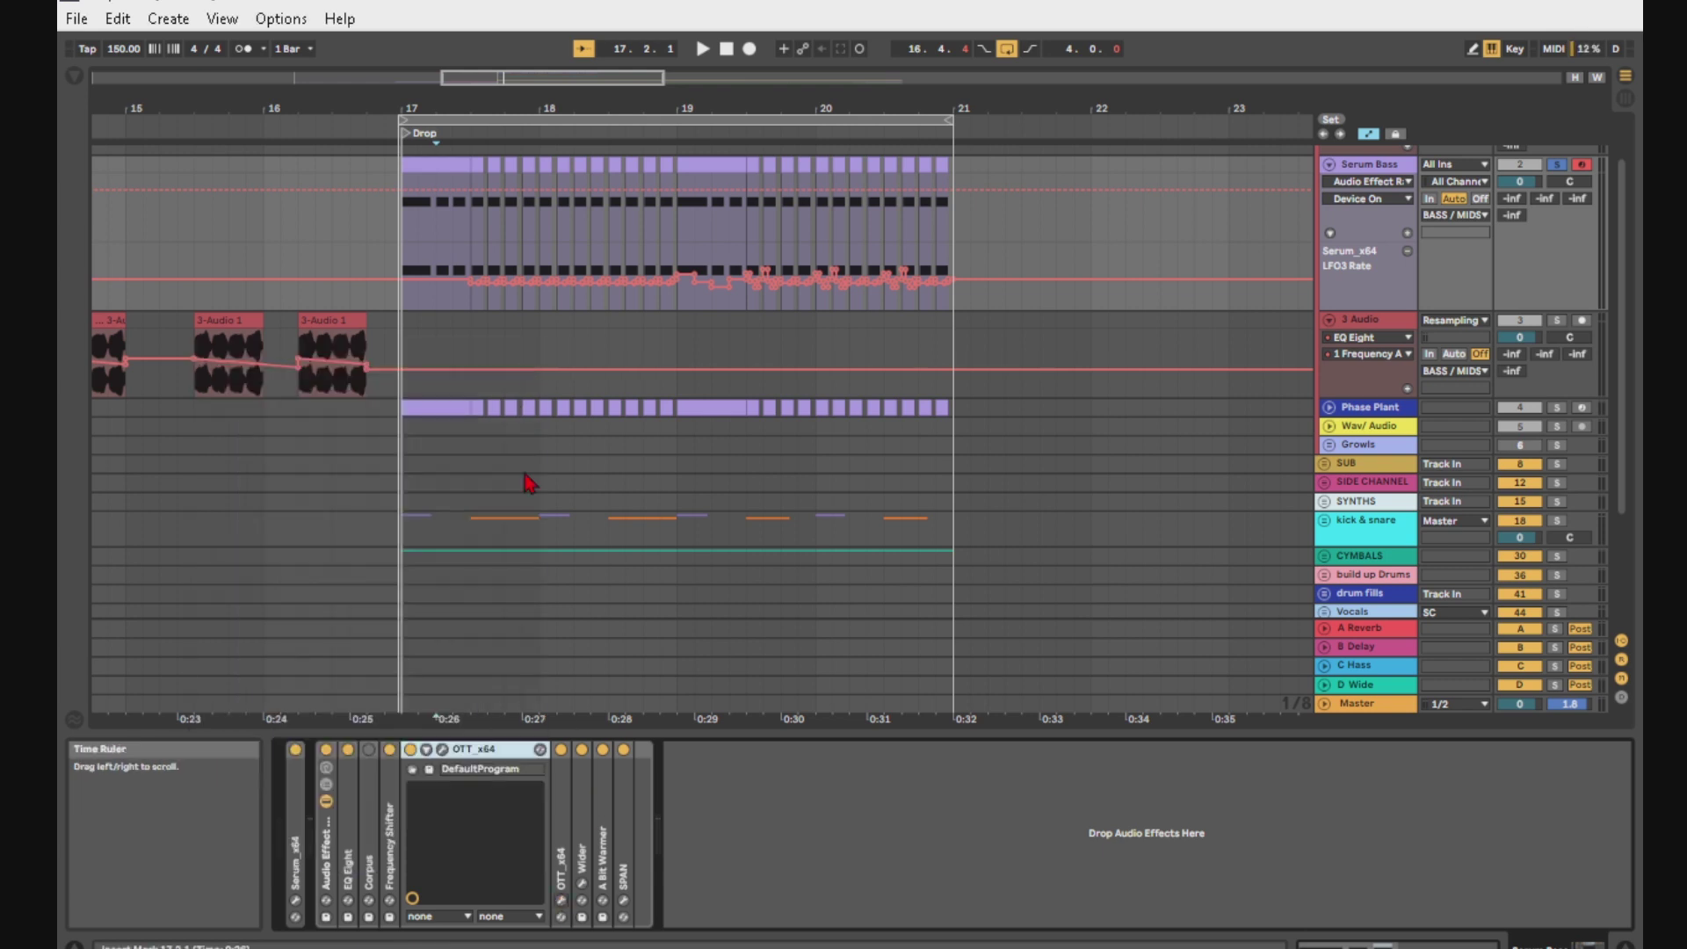
pyautogui.click(584, 885)
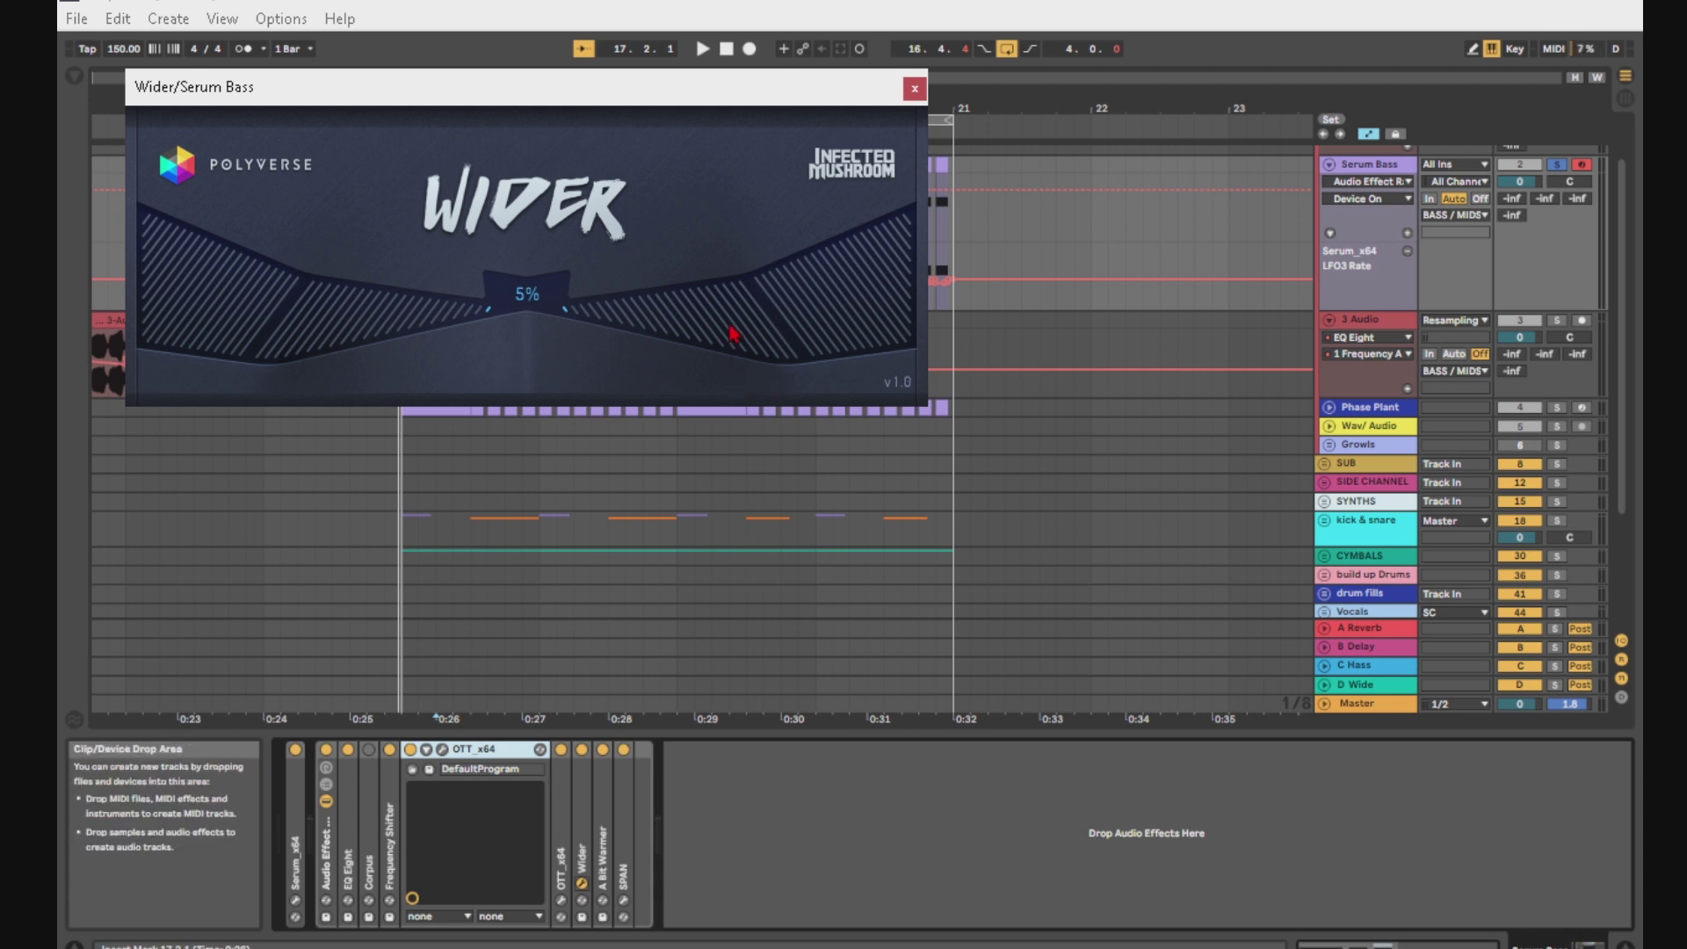
pyautogui.click(915, 88)
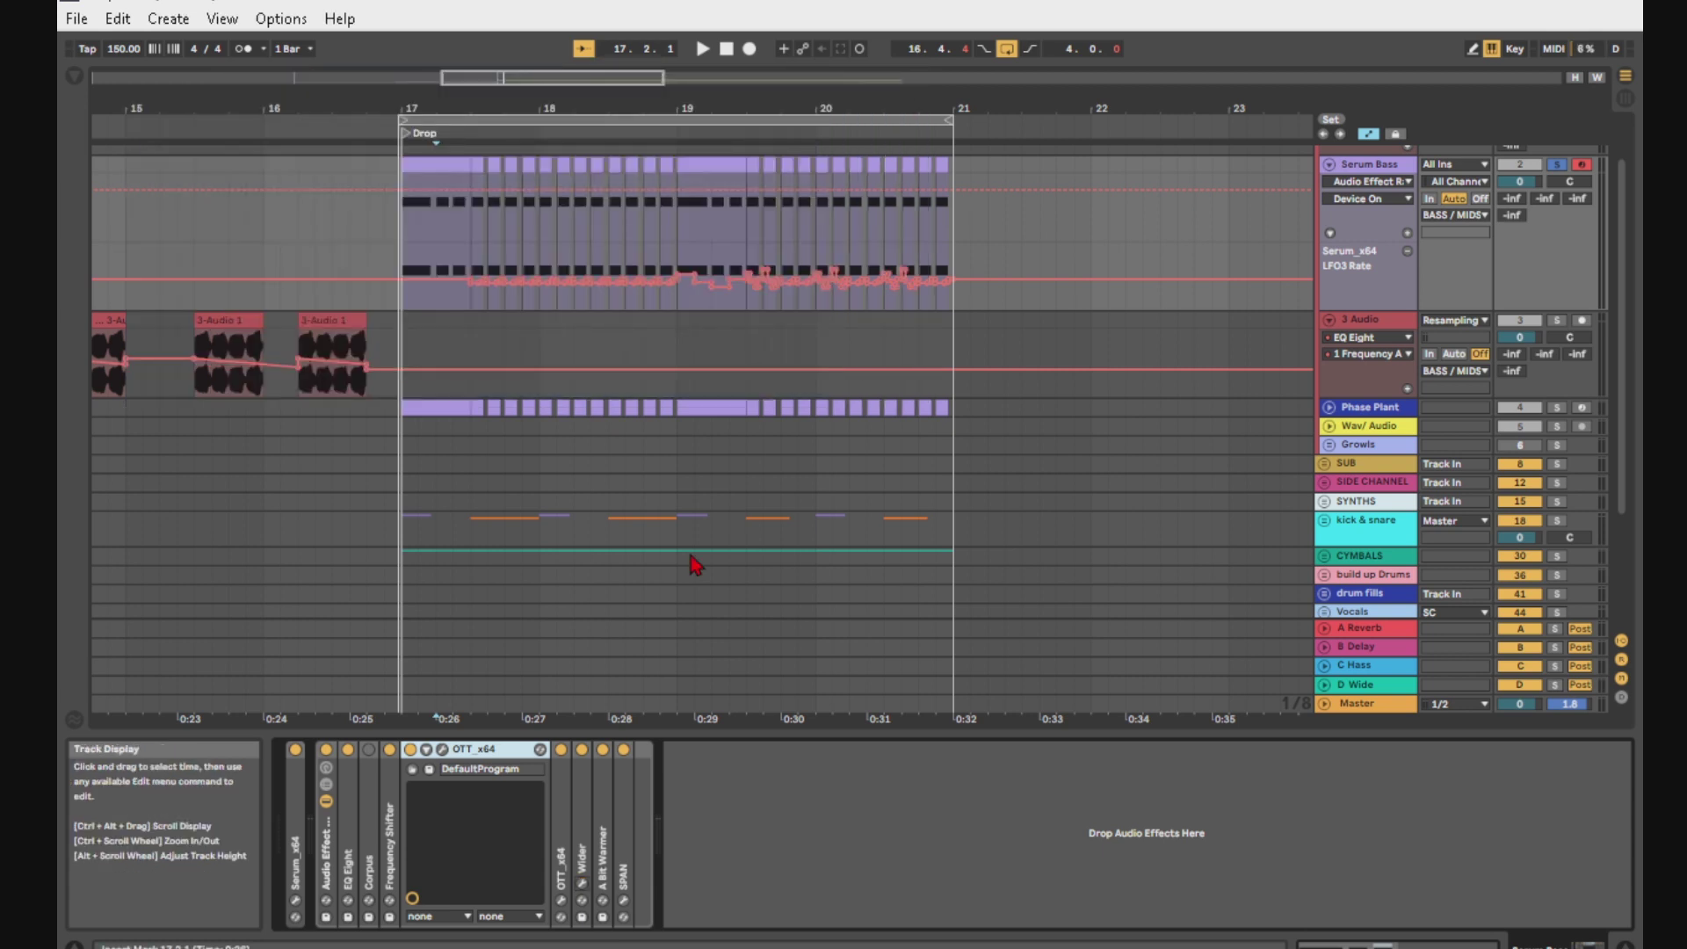
# Step: Examine the drive, curve and dry/wet settings of A Bit Warmer, and view the bass's spectrum in SPAN
pyautogui.doubleClick(605, 878)
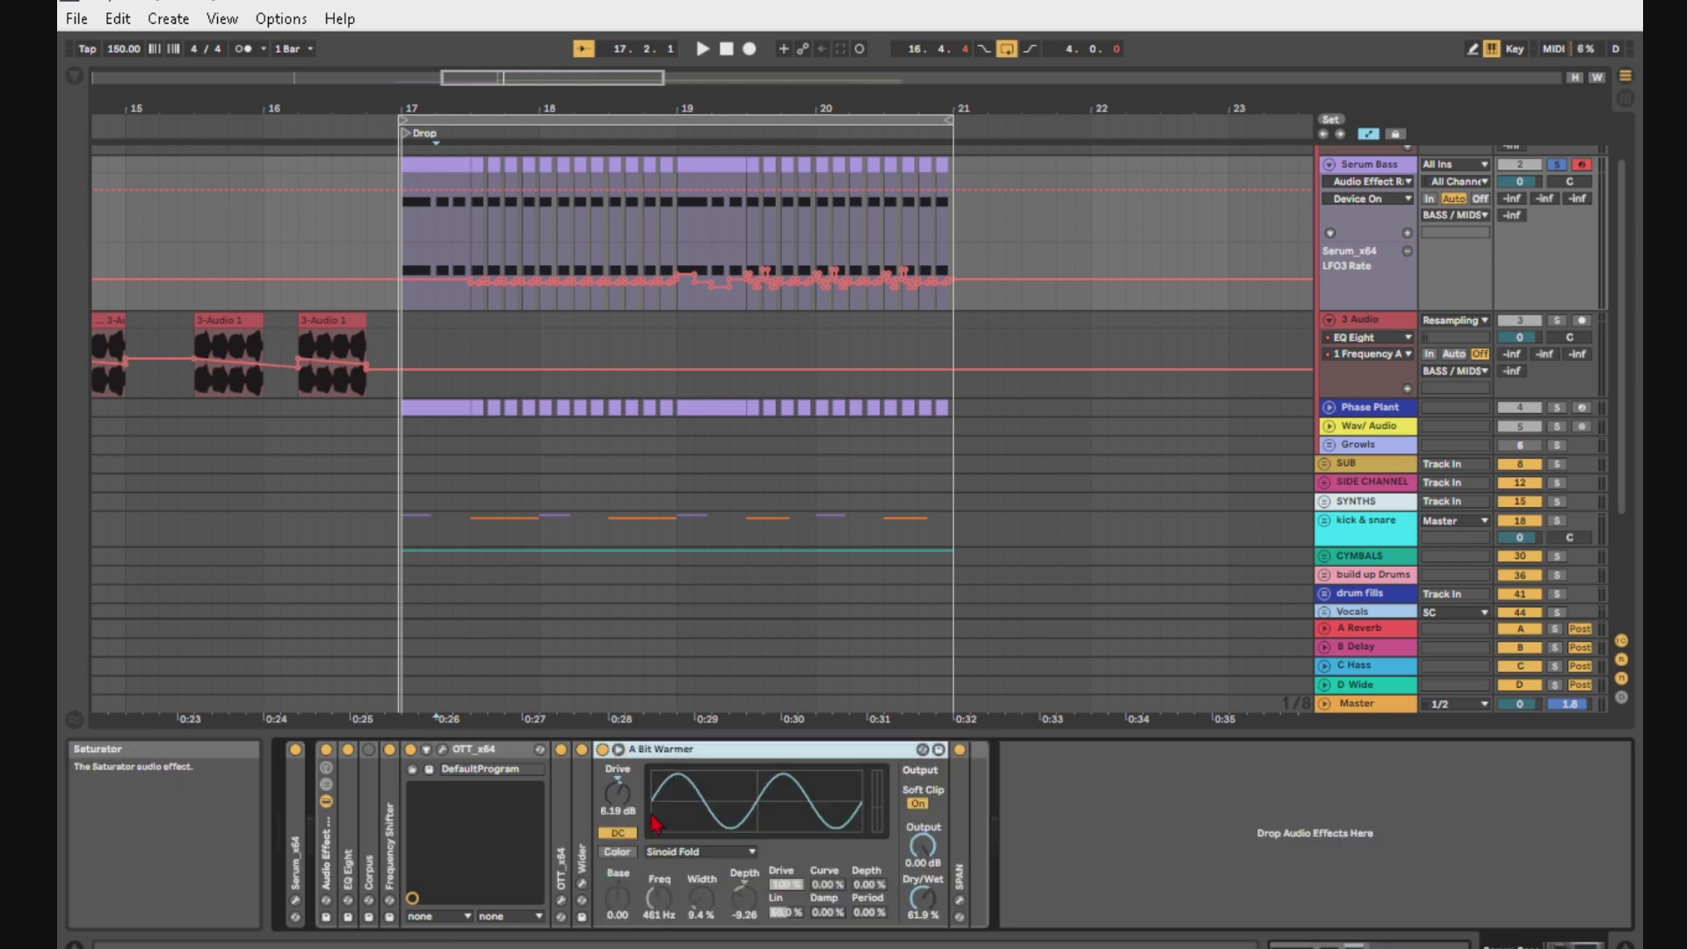
pyautogui.doubleClick(665, 755)
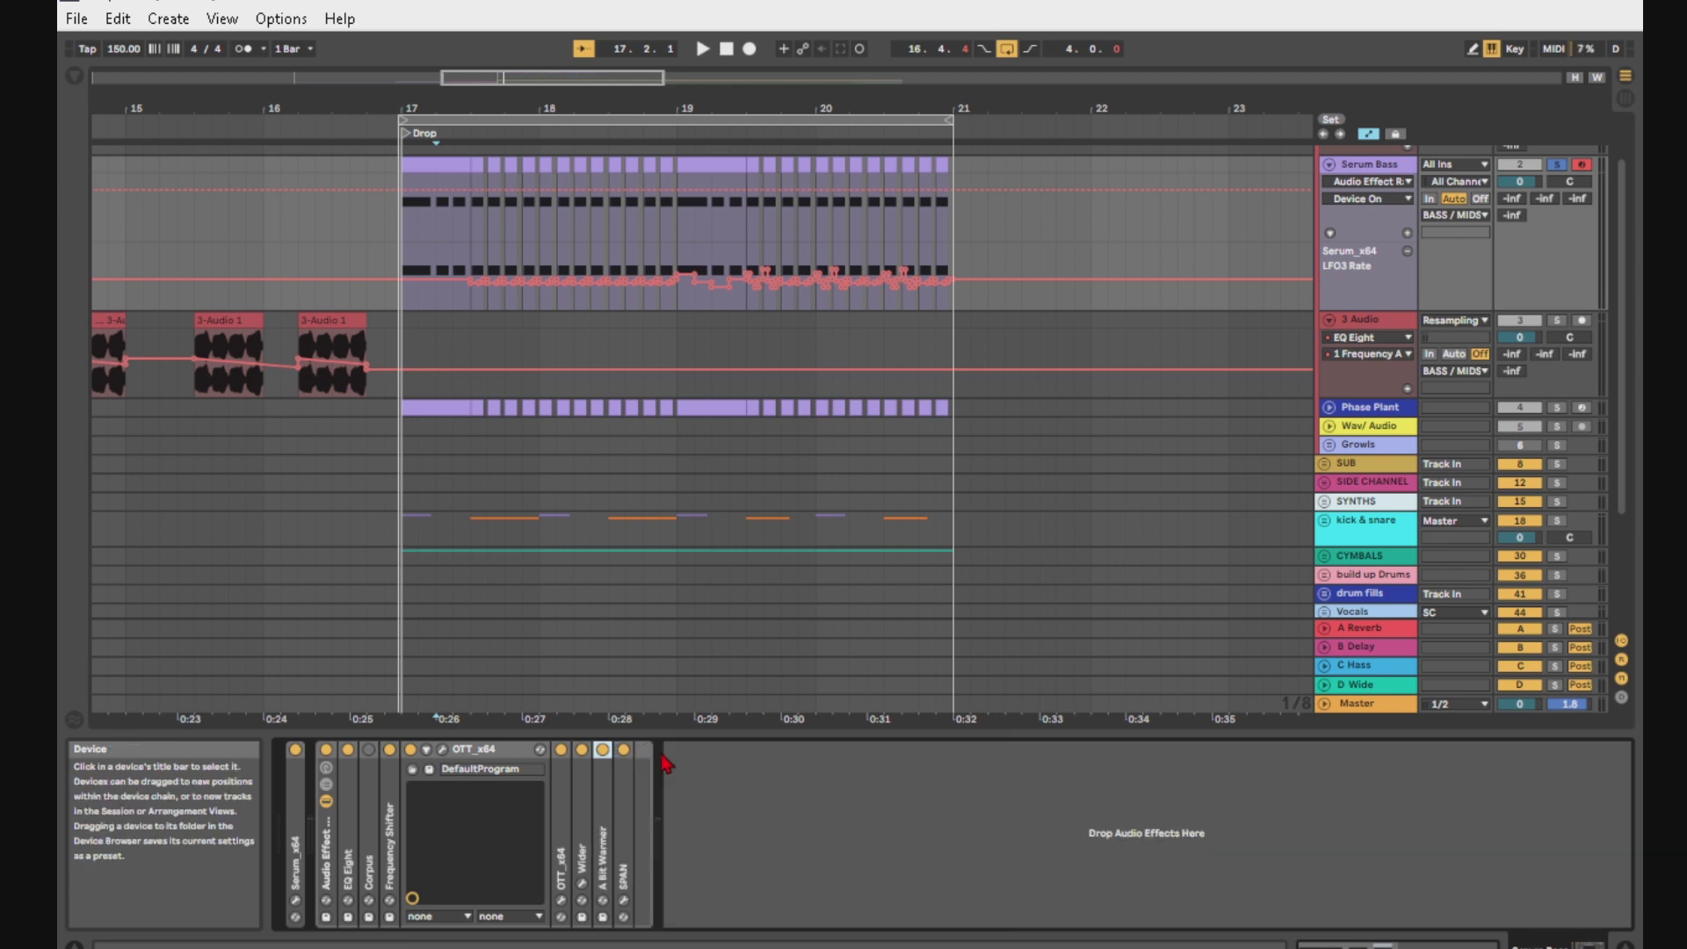
pyautogui.doubleClick(621, 867)
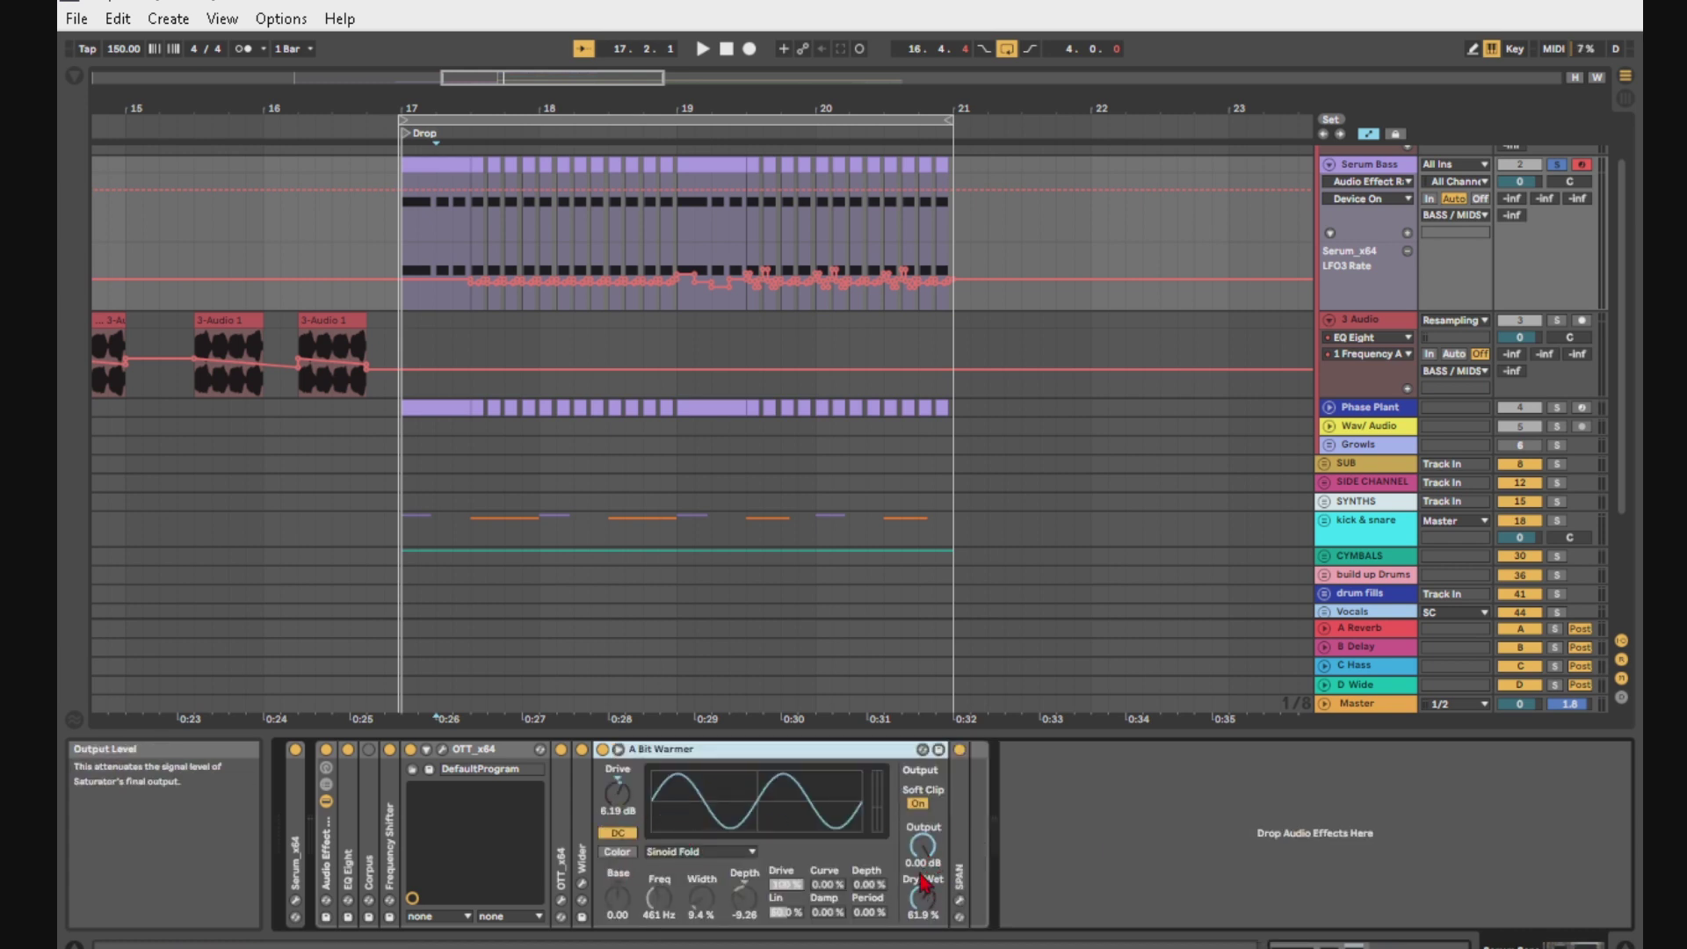
pyautogui.doubleClick(743, 751)
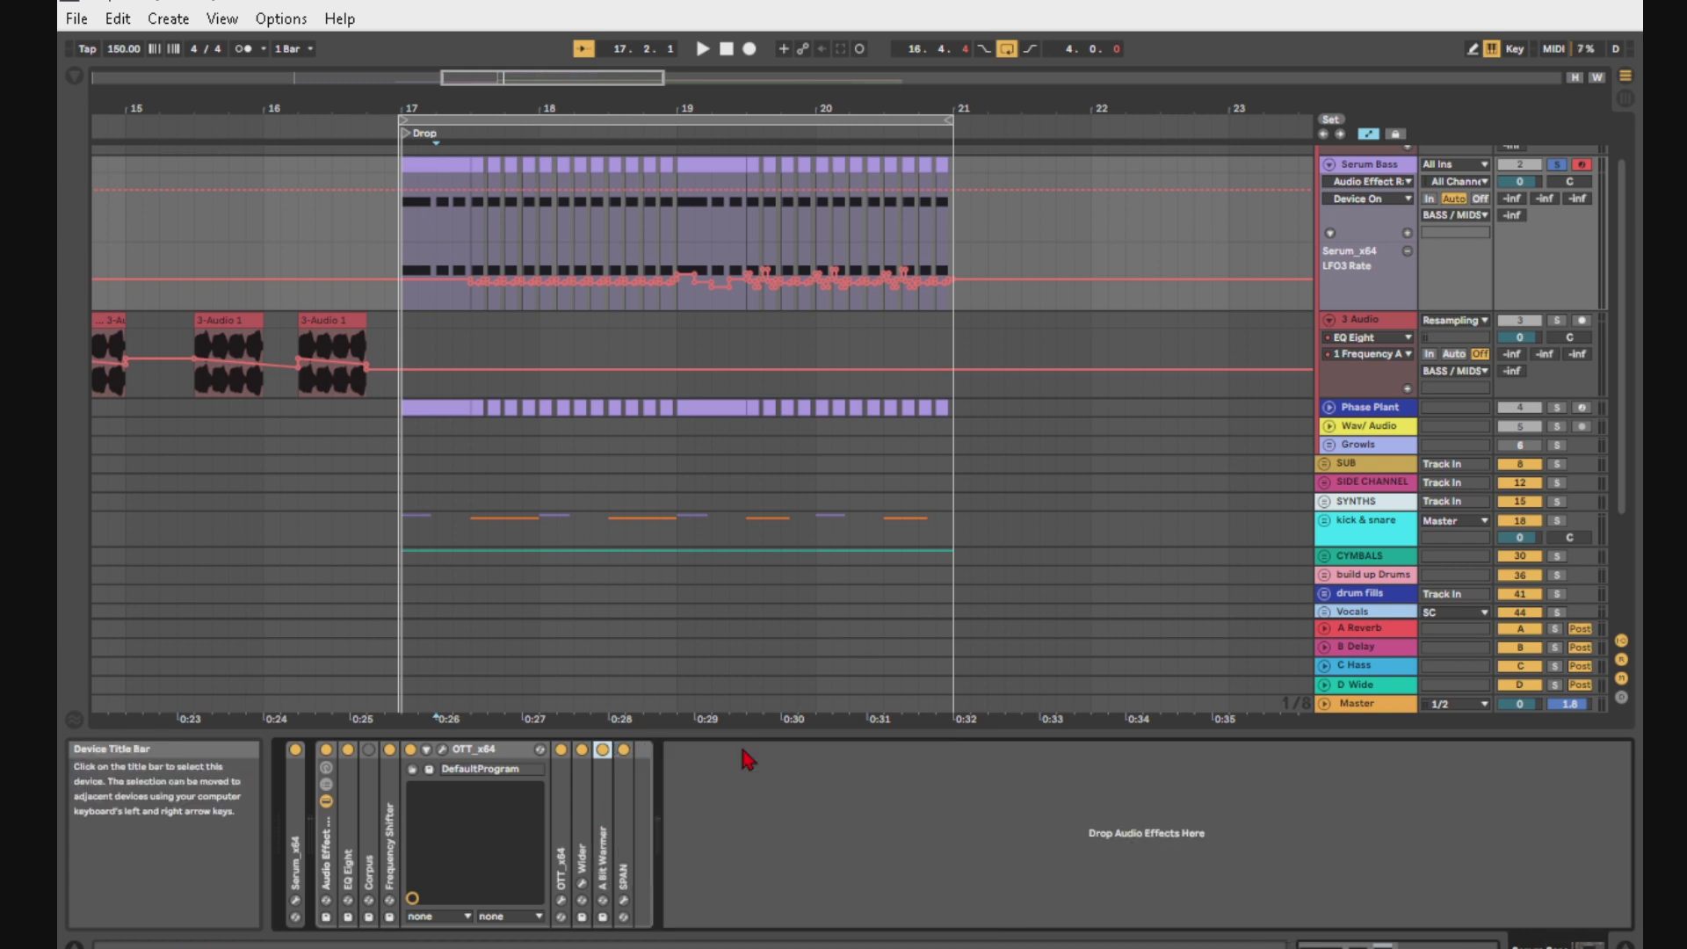
pyautogui.click(625, 901)
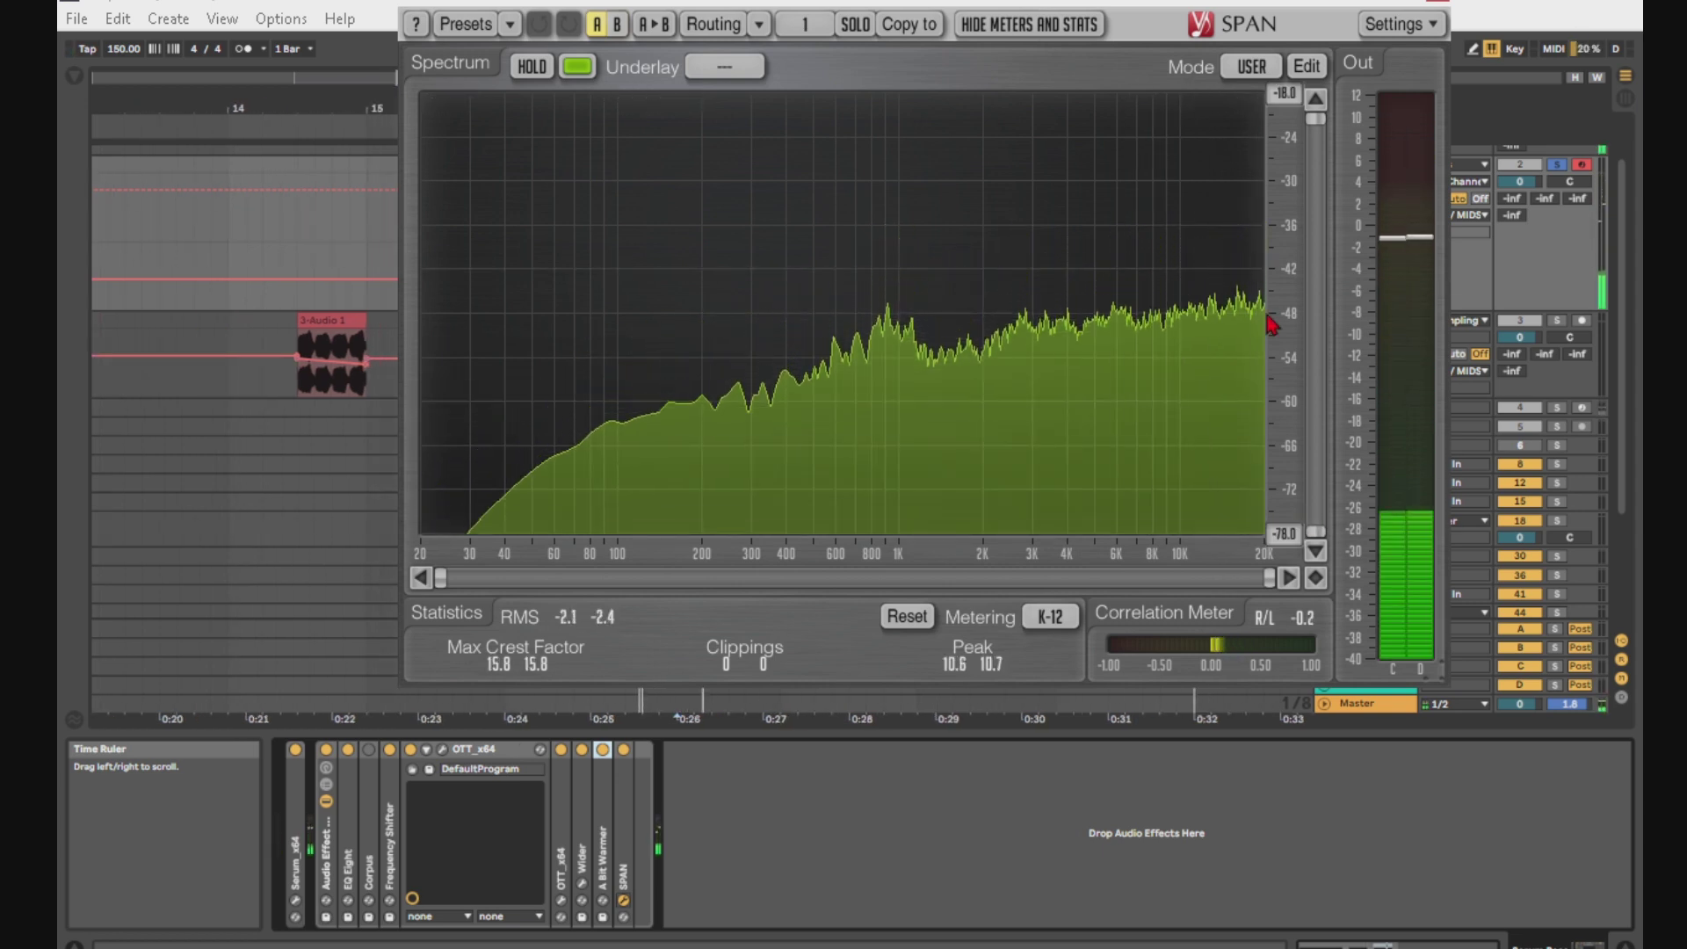
pyautogui.click(1439, 4)
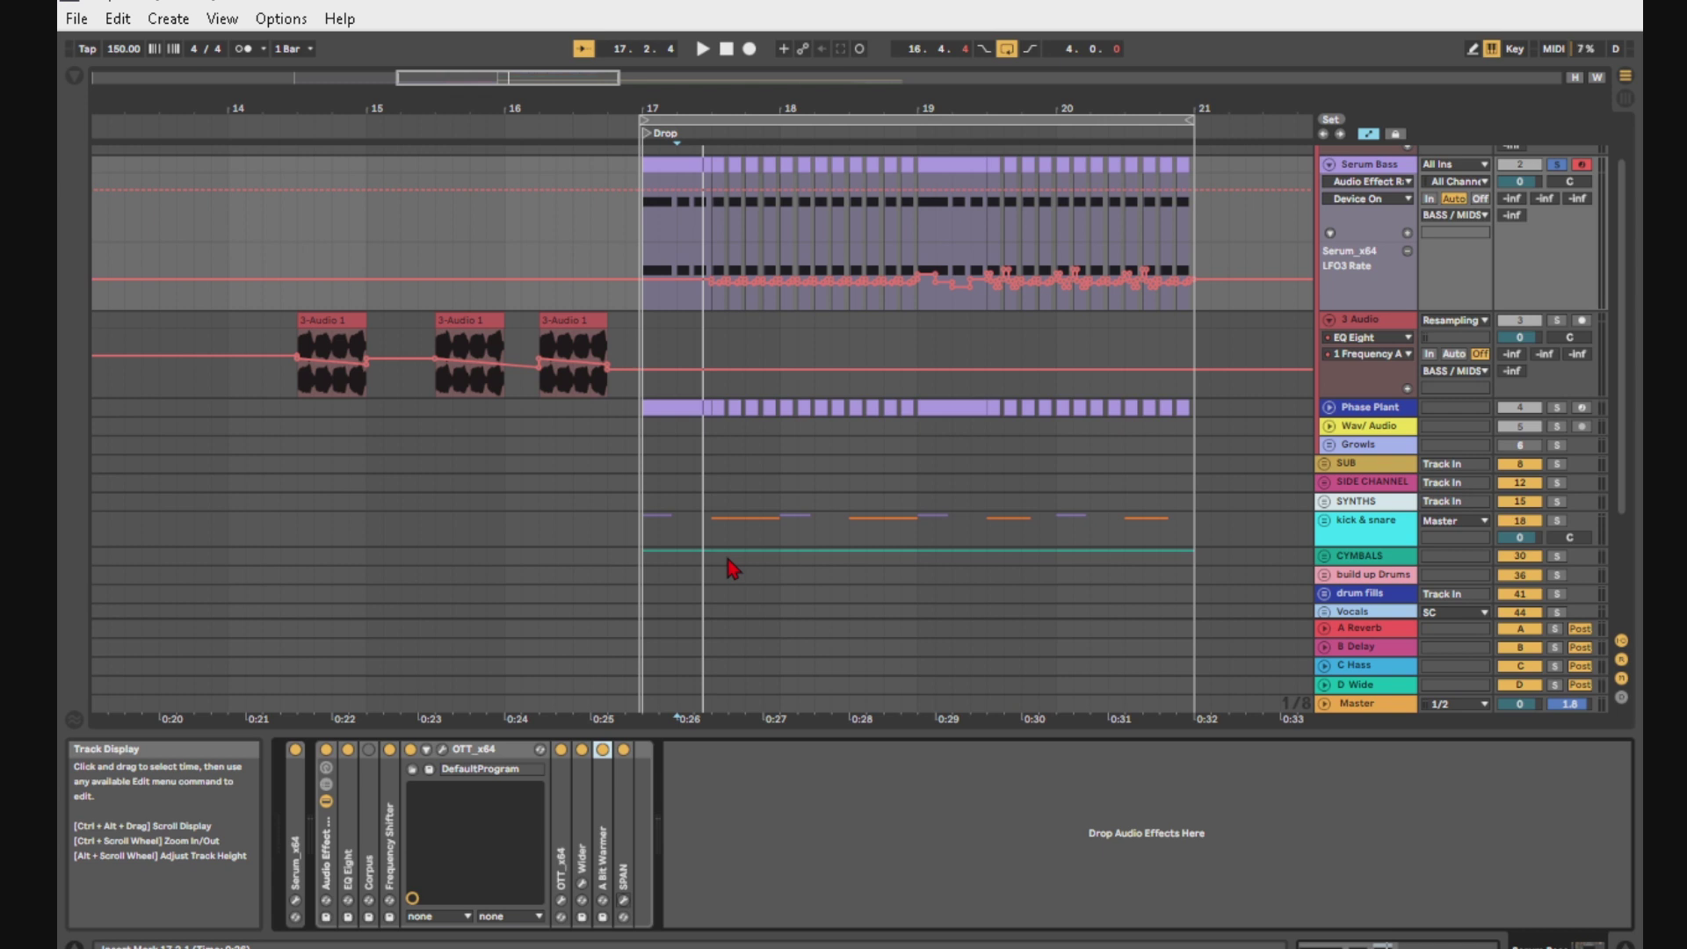
# Step: Unfold the Frequency Shifter and show its Fine automation on the Serum Bass track
pyautogui.doubleClick(392, 839)
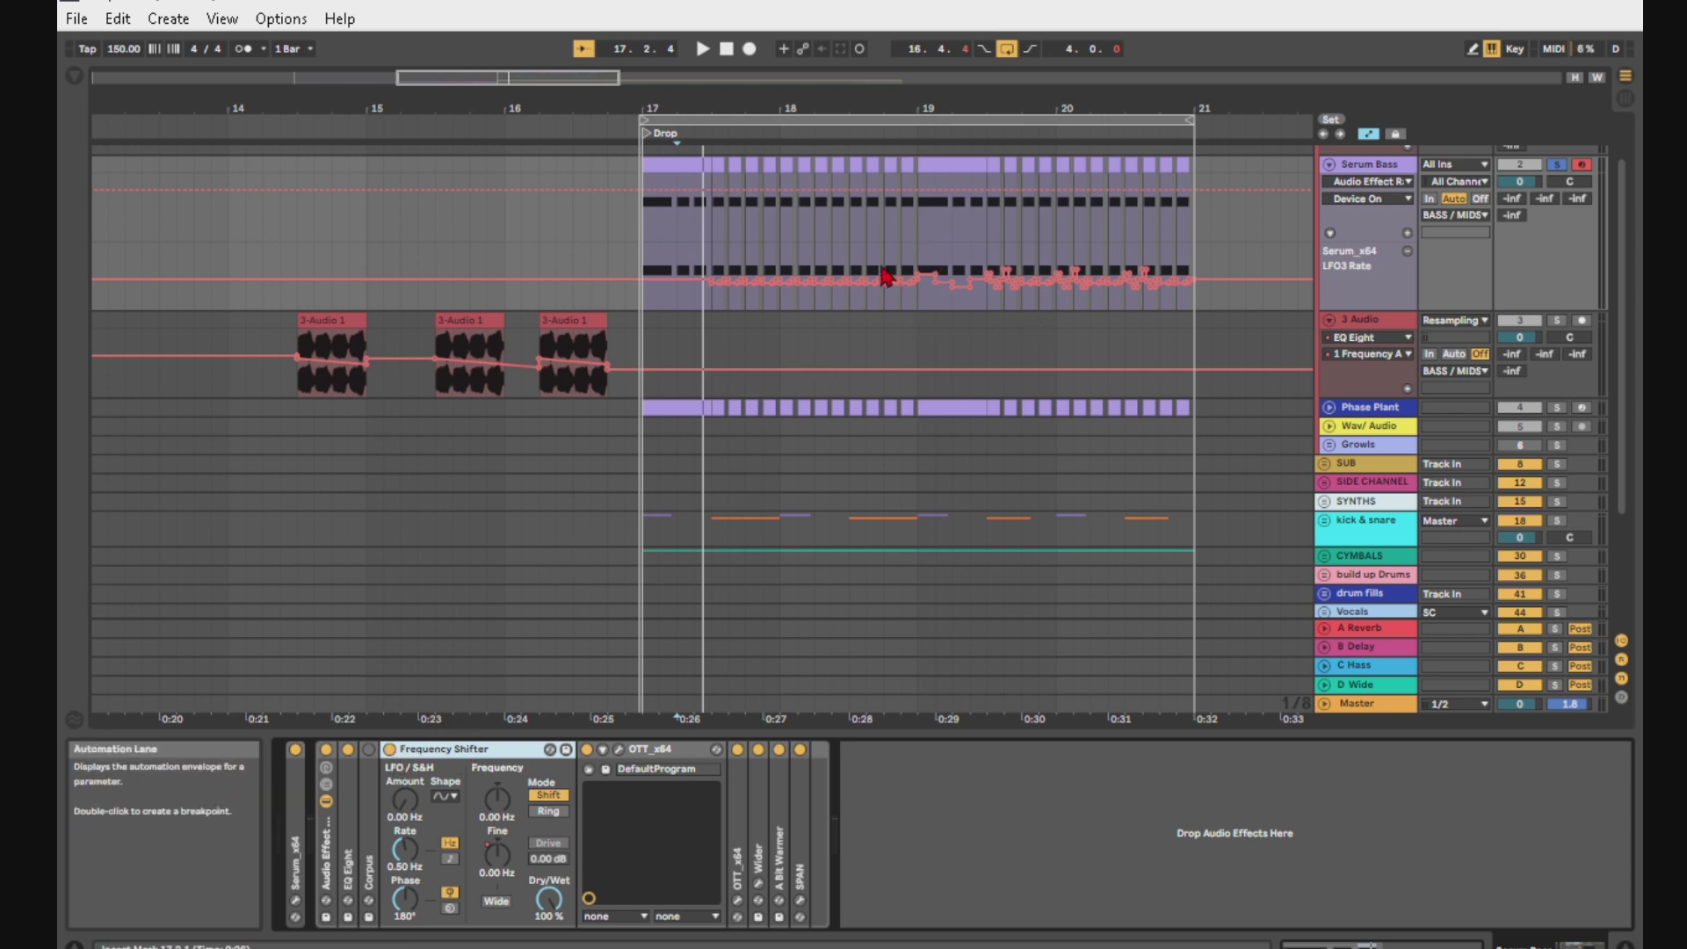
pyautogui.click(712, 257)
pyautogui.click(1386, 199)
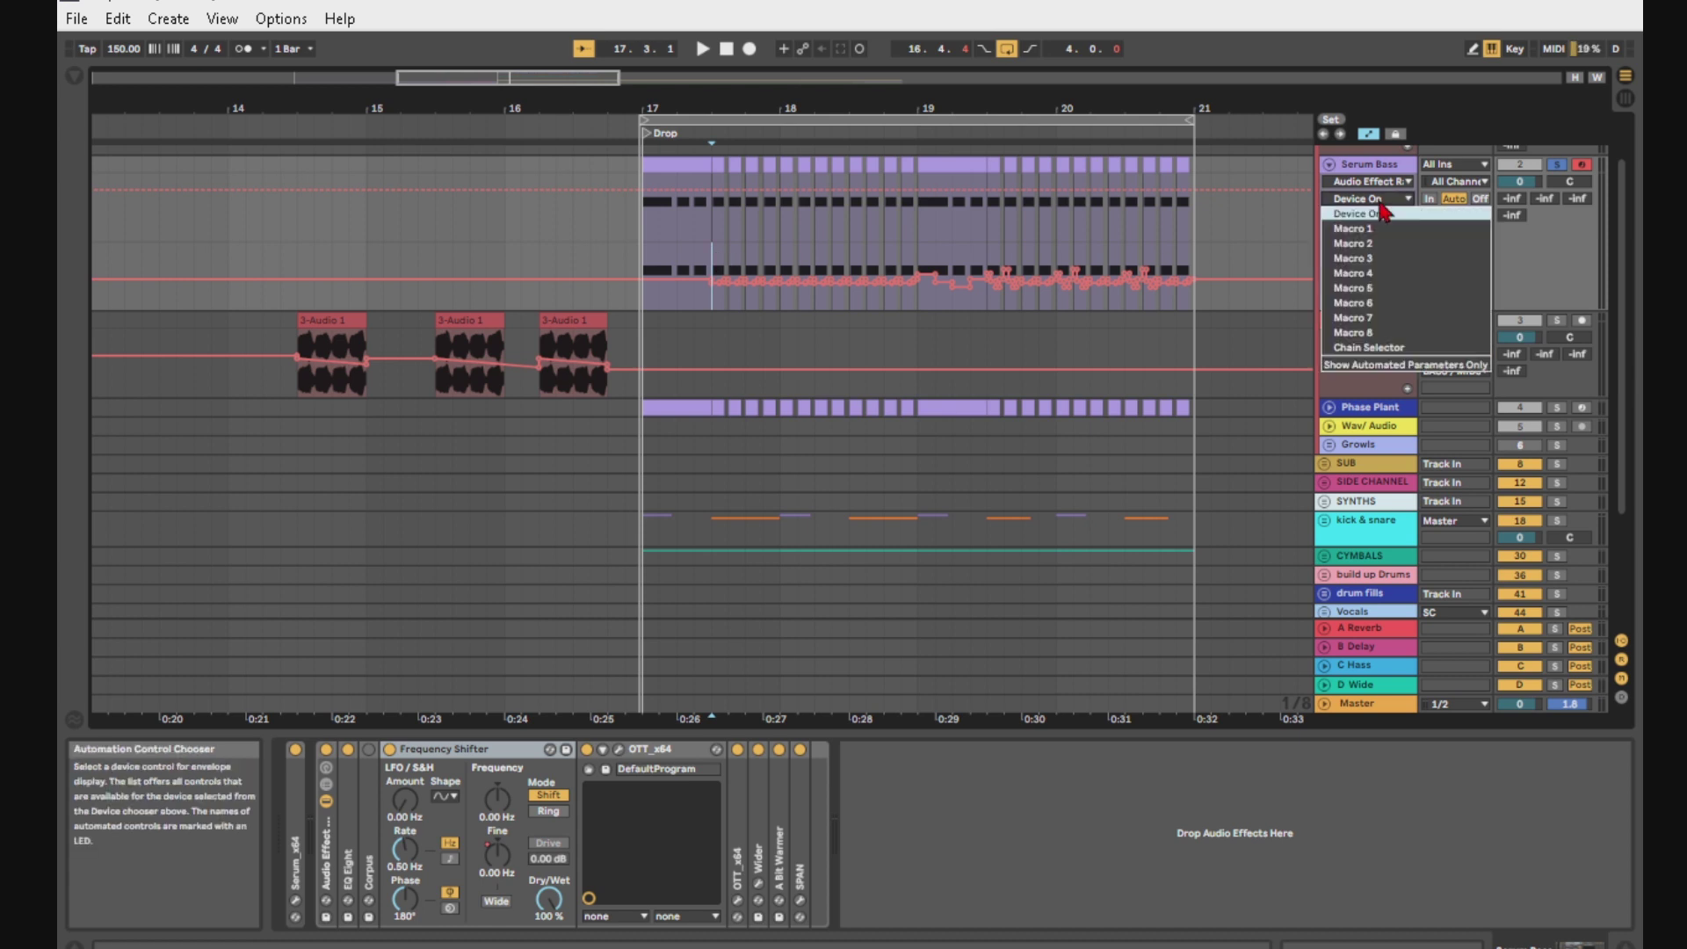
pyautogui.click(1366, 181)
pyautogui.click(1366, 181)
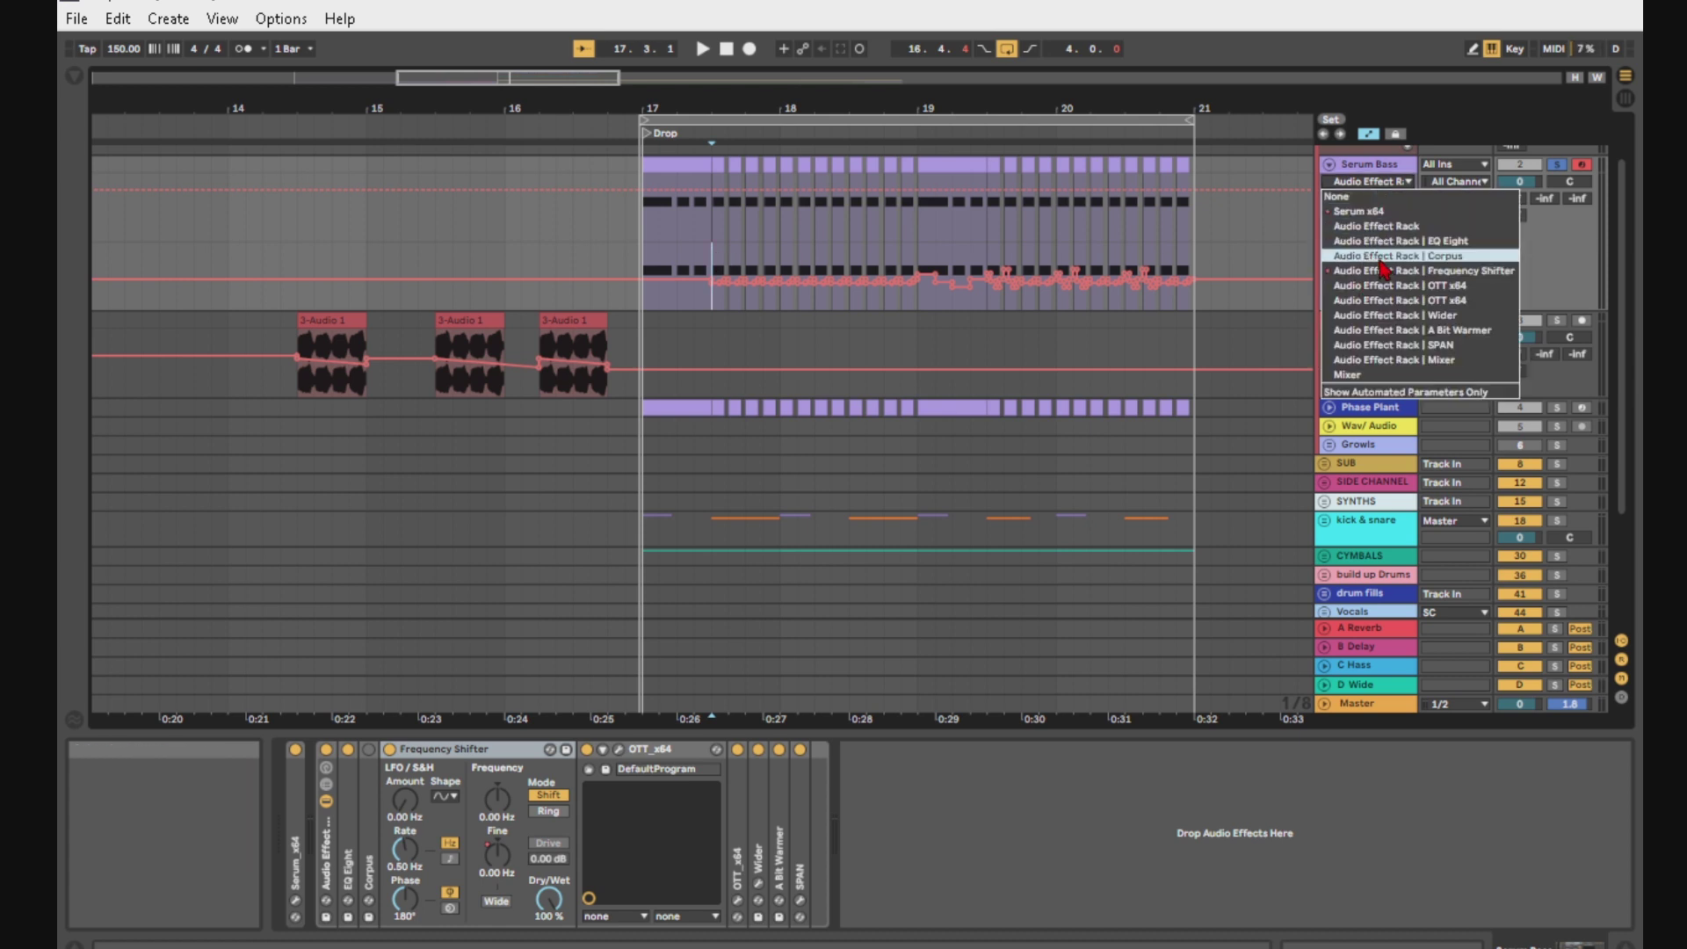
pyautogui.click(1384, 270)
pyautogui.click(1379, 199)
pyautogui.click(1382, 213)
pyautogui.click(1377, 206)
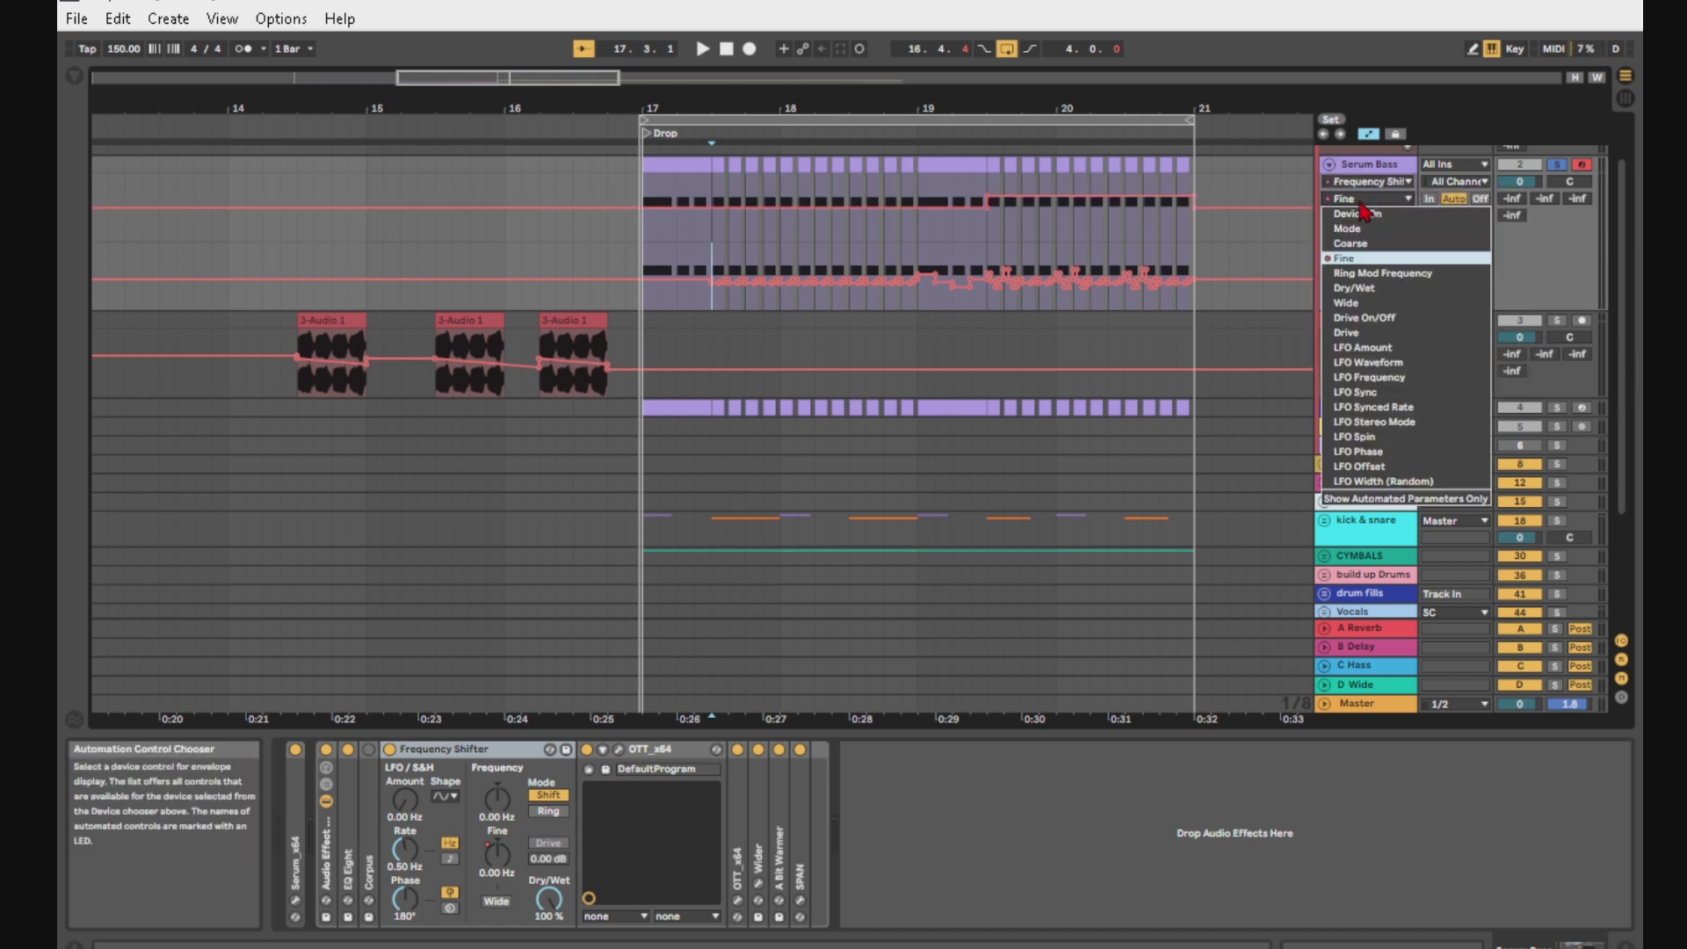
pyautogui.click(1006, 176)
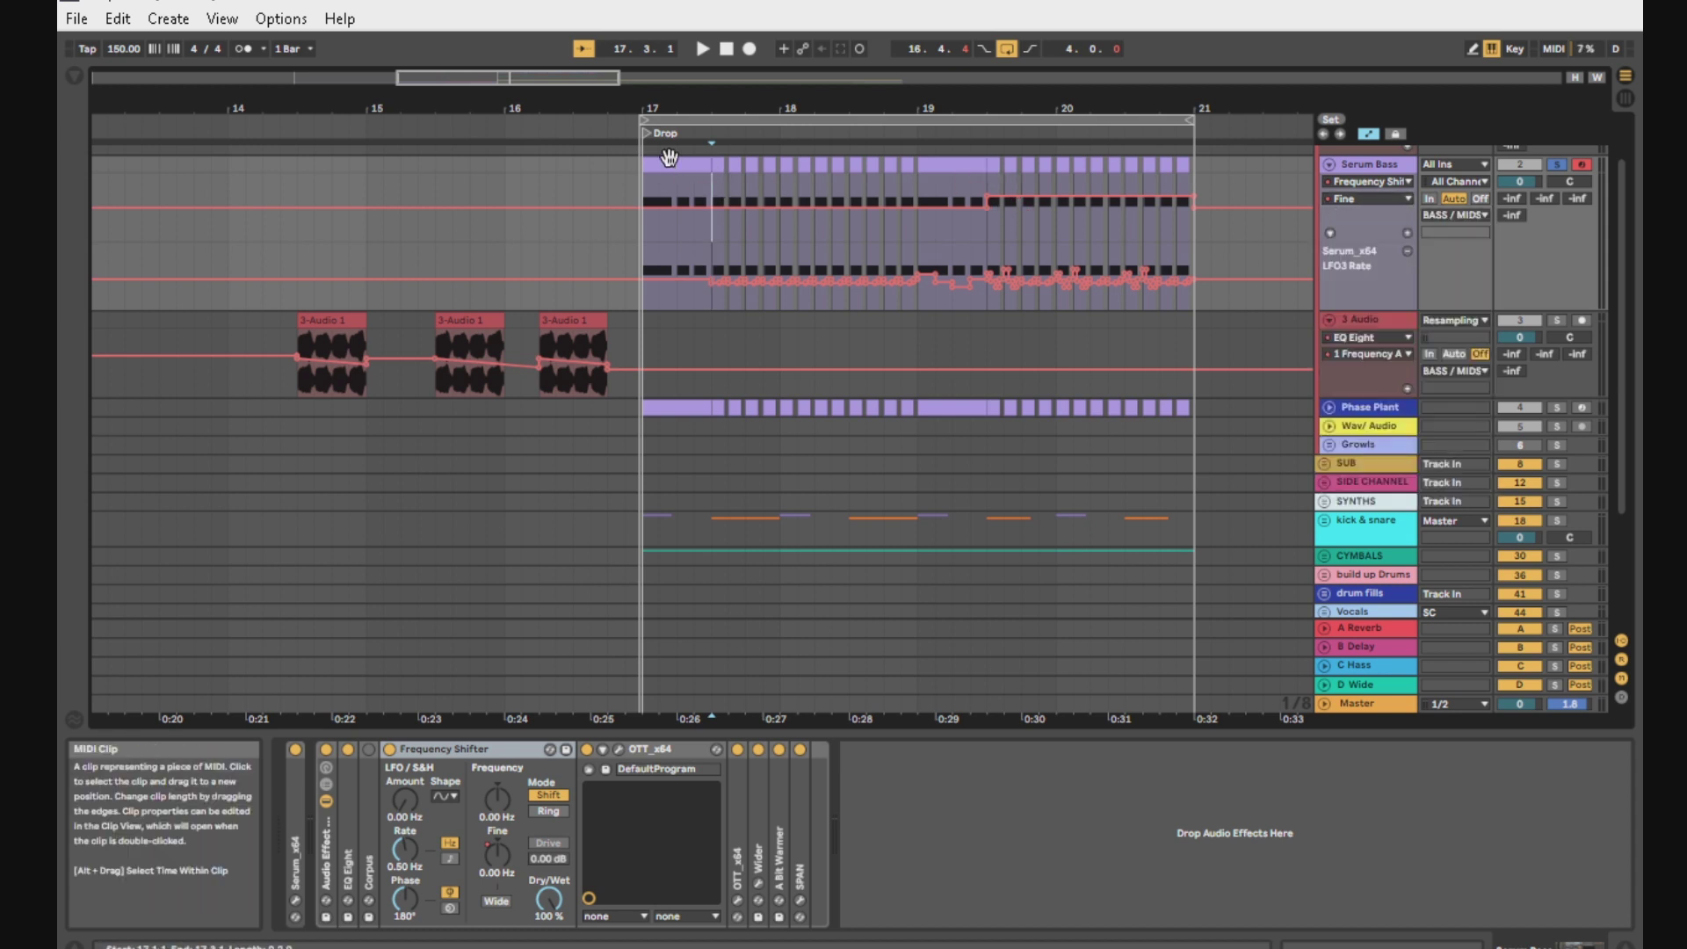
# Step: Play the drop from bar 17, and again from where the Frequency Shifter's Fine automation rises, to compare the sound
pyautogui.moveTo(713, 172); pyautogui.dragTo(644, 172)
pyautogui.press('space')
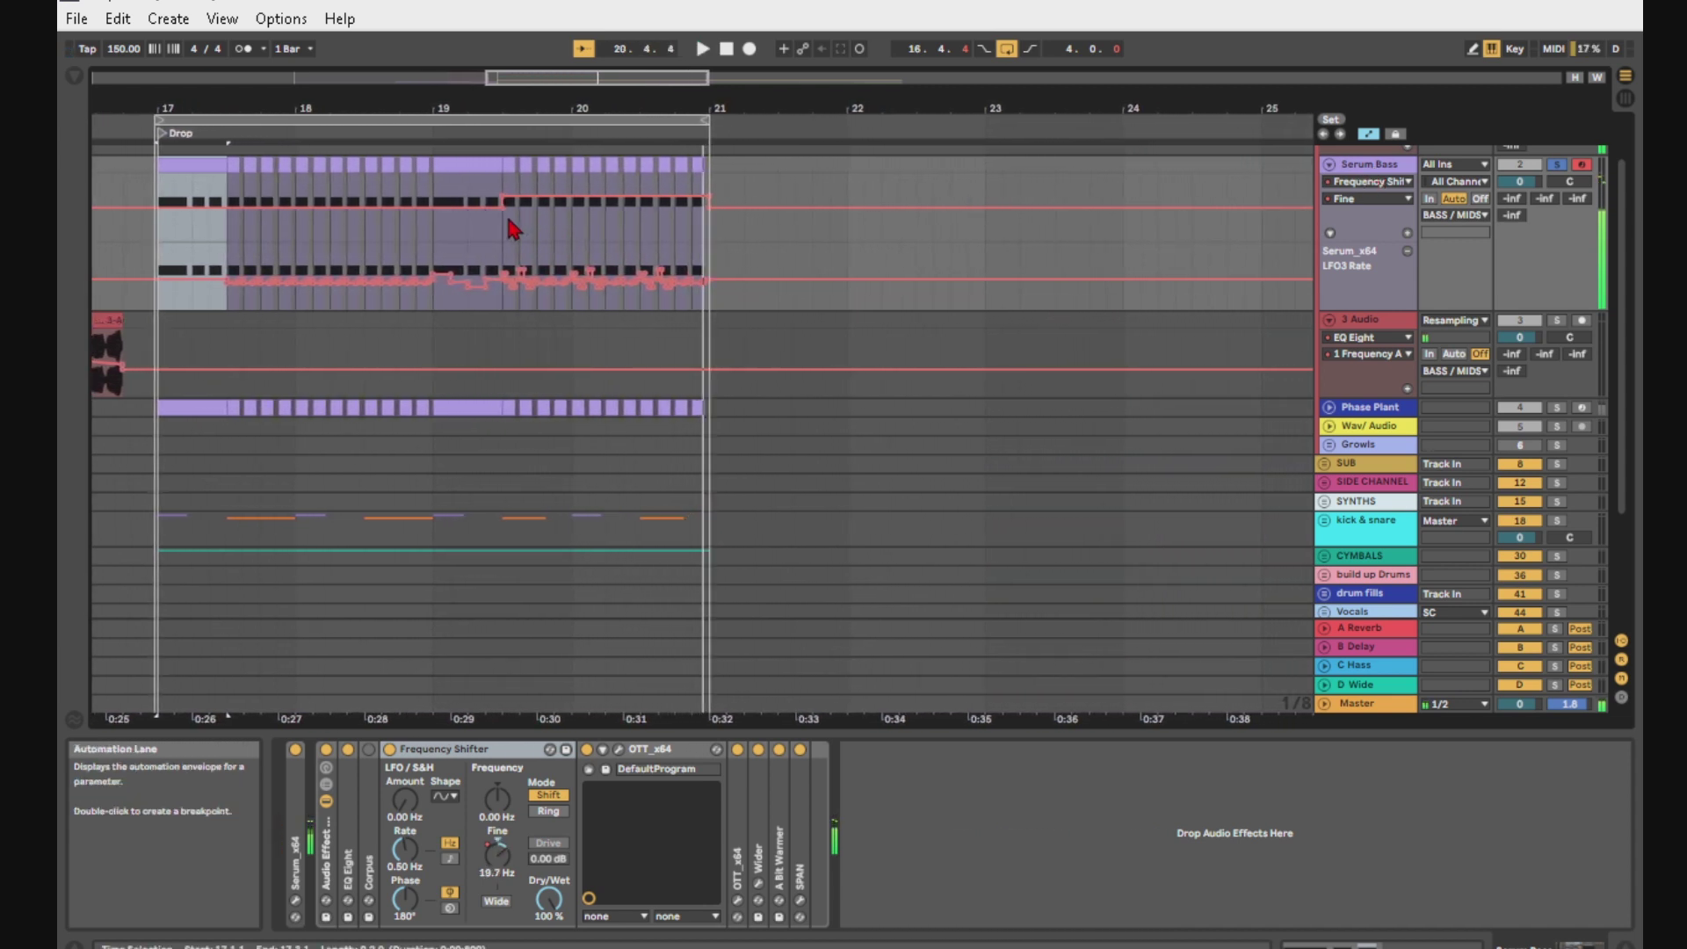
pyautogui.click(504, 212)
pyautogui.press('space')
pyautogui.click(734, 210)
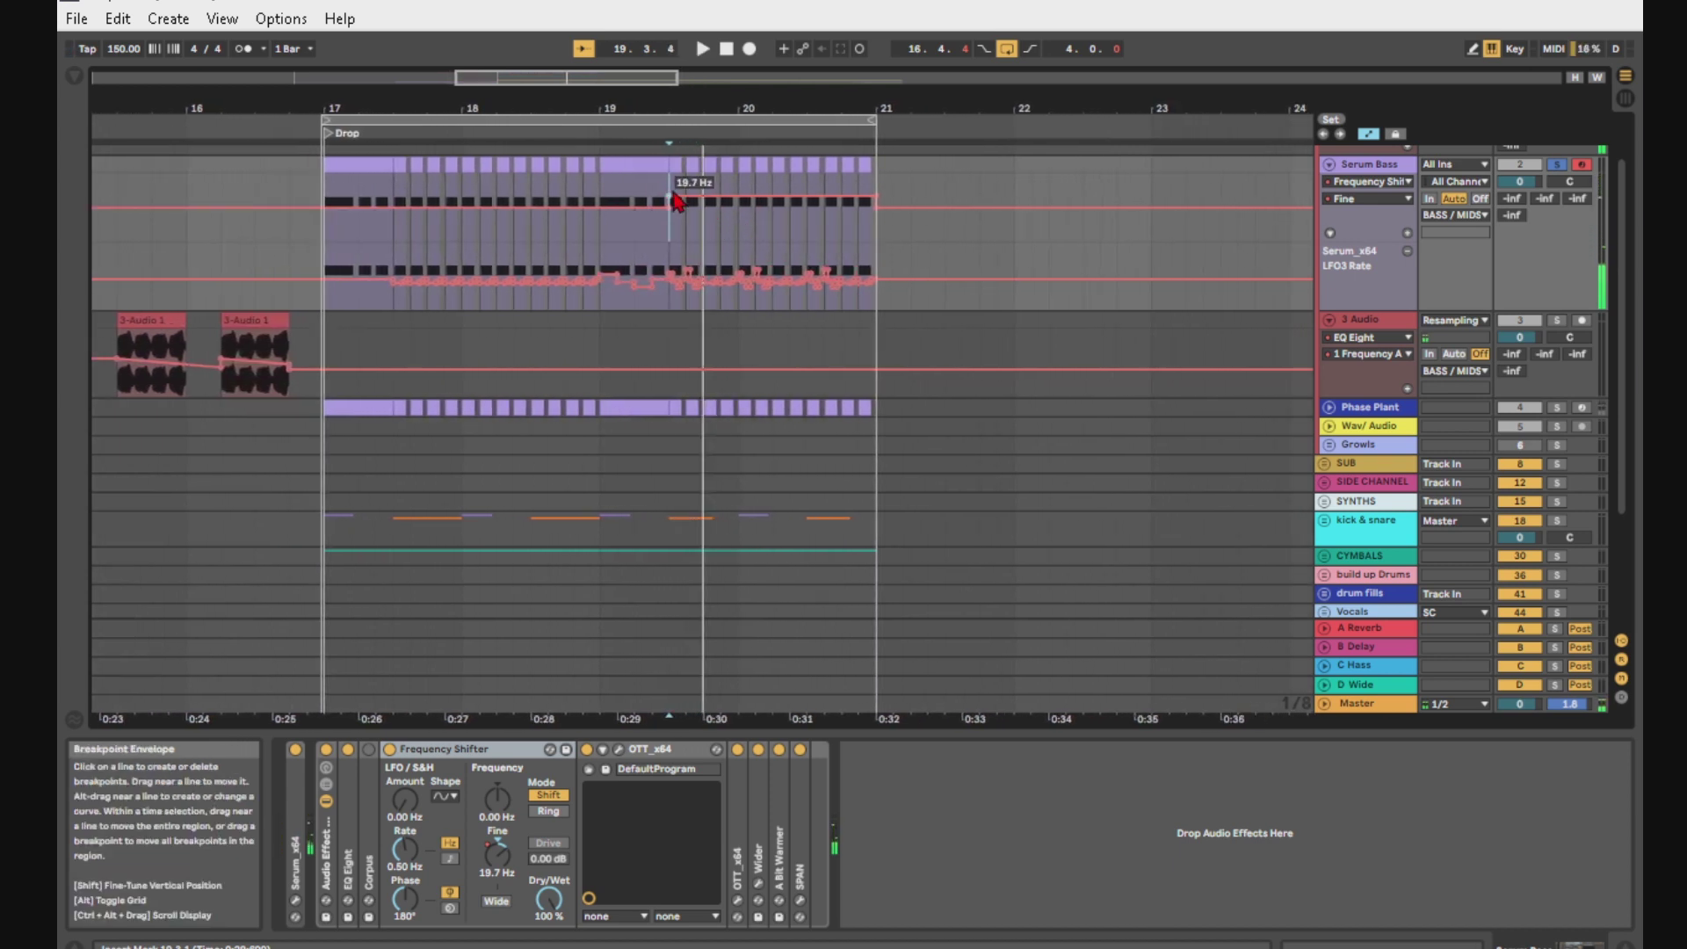
# Step: Try a gradual rise in the Frequency Shifter's Fine automation toward bar 21, play it back, and undo the change
pyautogui.moveTo(675, 219); pyautogui.dragTo(709, 195)
pyautogui.press('space')
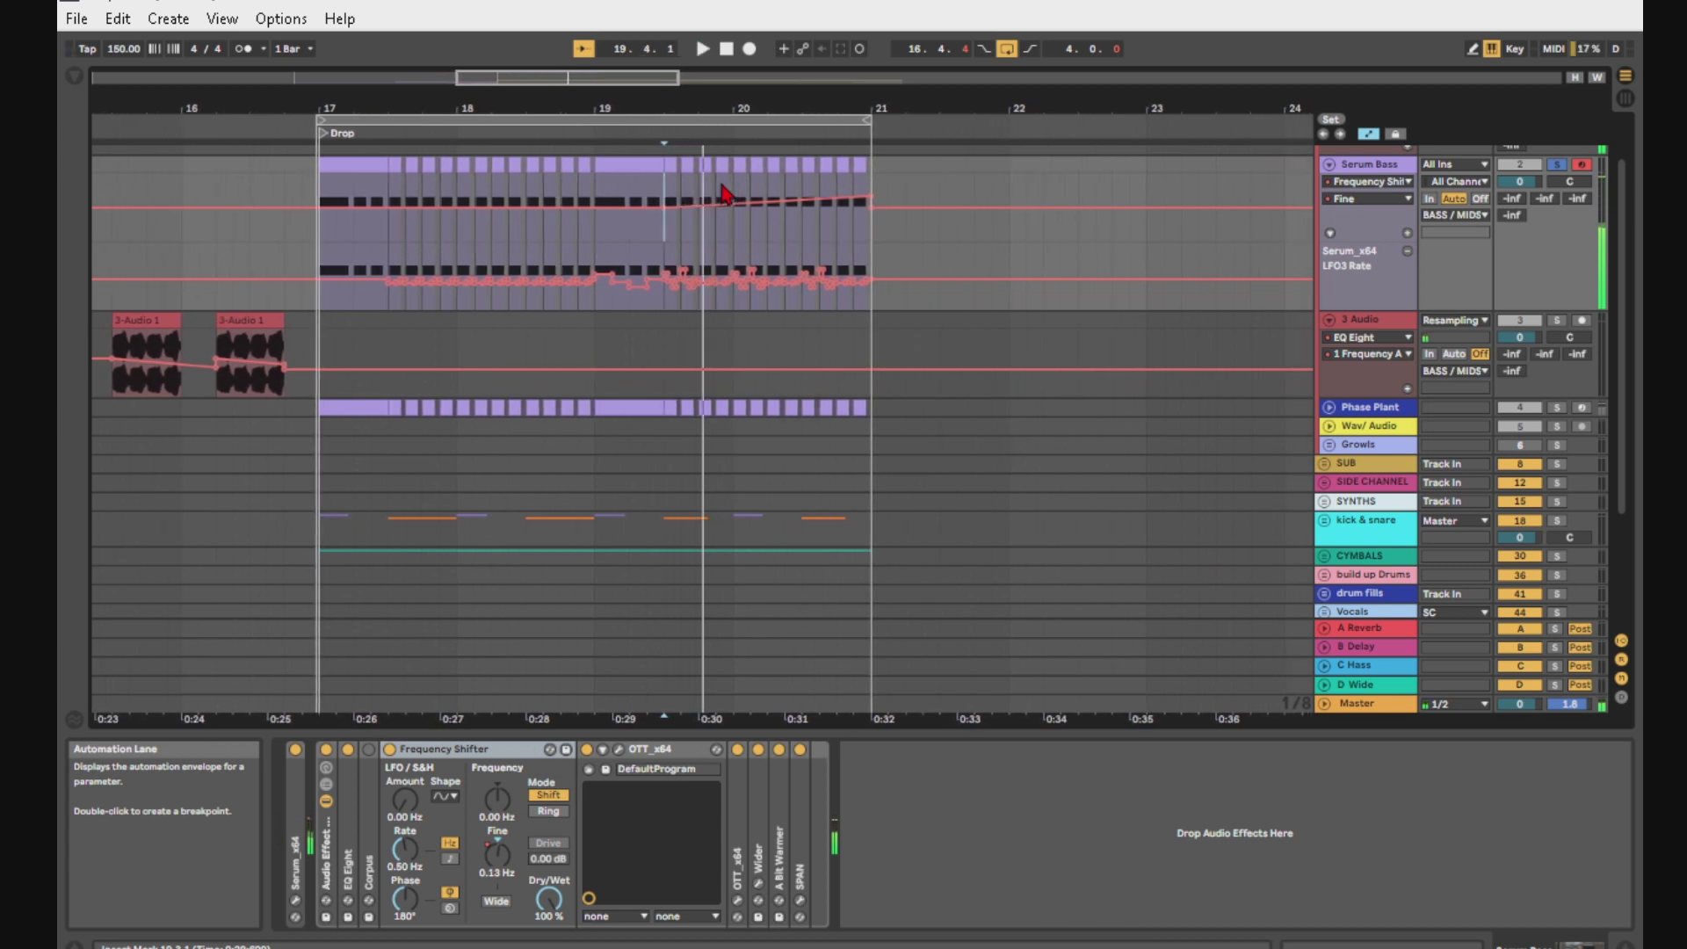
pyautogui.press('space')
pyautogui.hotkey('ctrl', 'z')
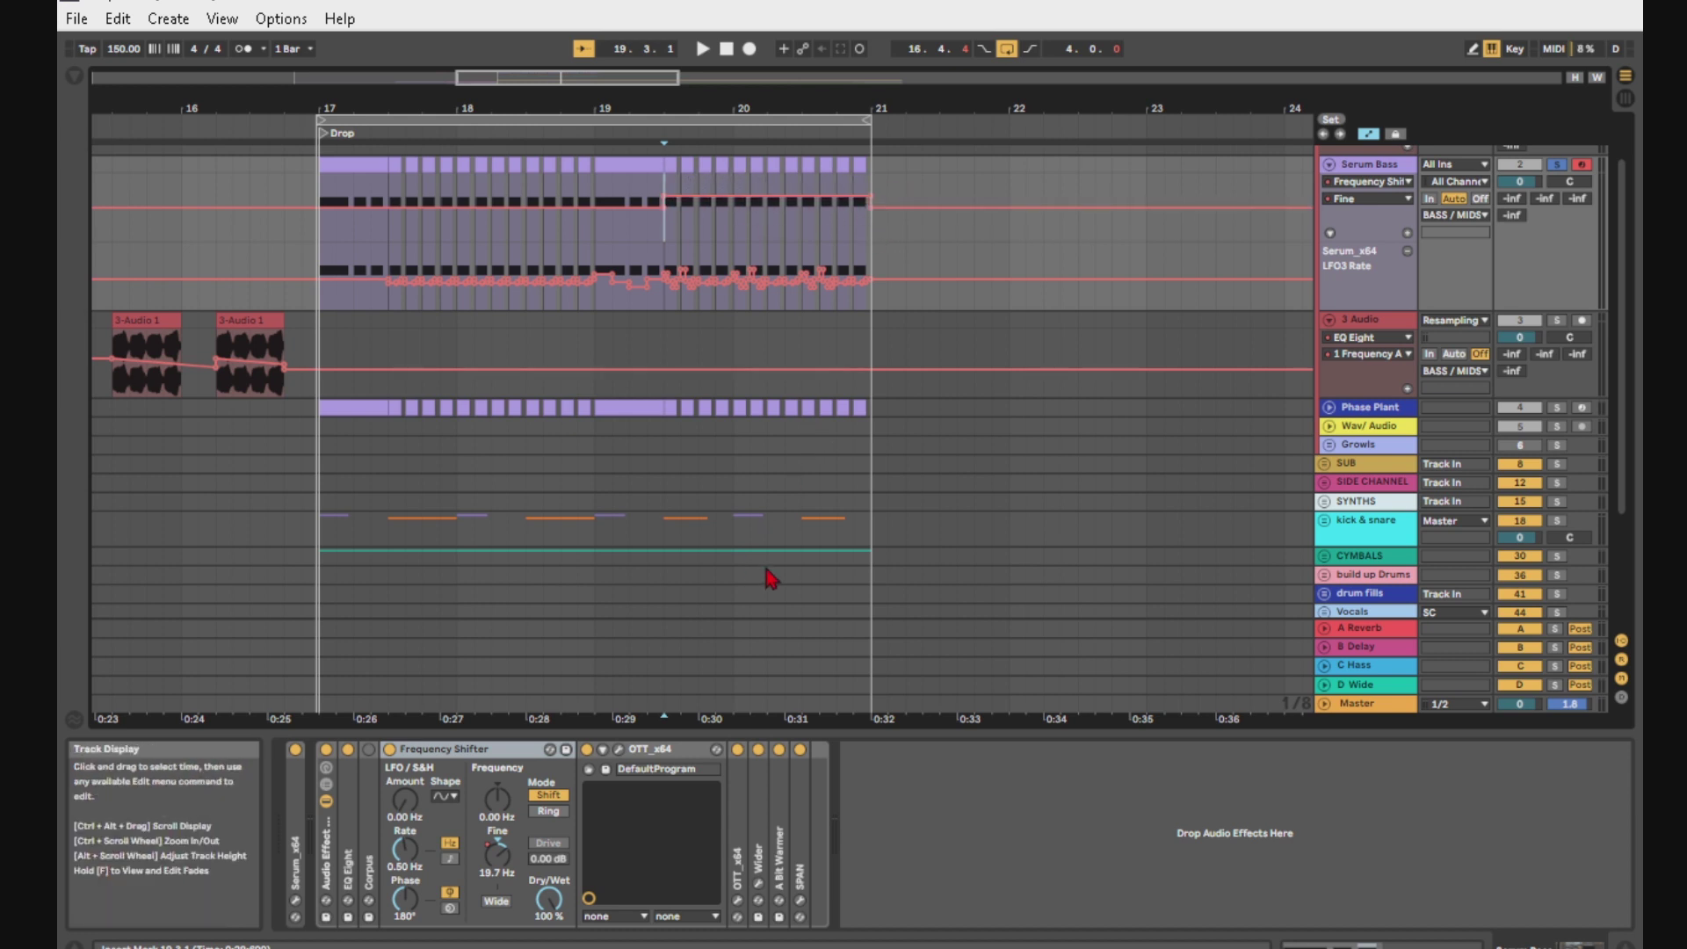
# Step: Fold the Frequency Shifter, unfold and enable Corpus on the Serum Bass track, and play the drop from bar 17 to hear its effect
pyautogui.doubleClick(444, 749)
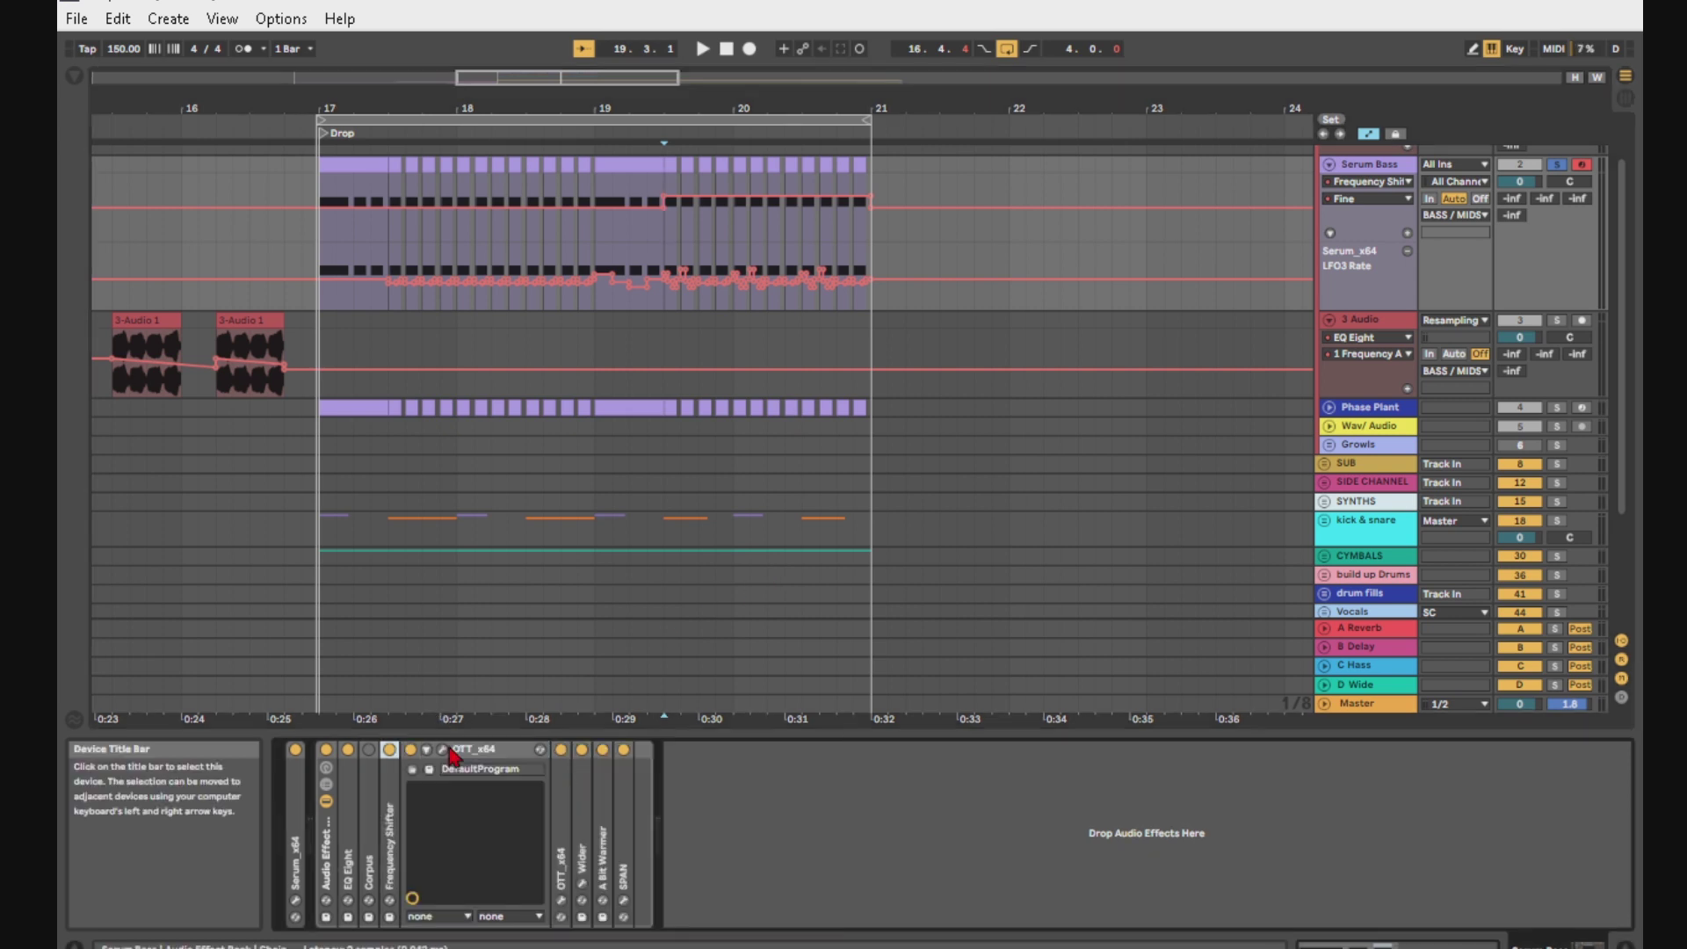
pyautogui.doubleClick(372, 763)
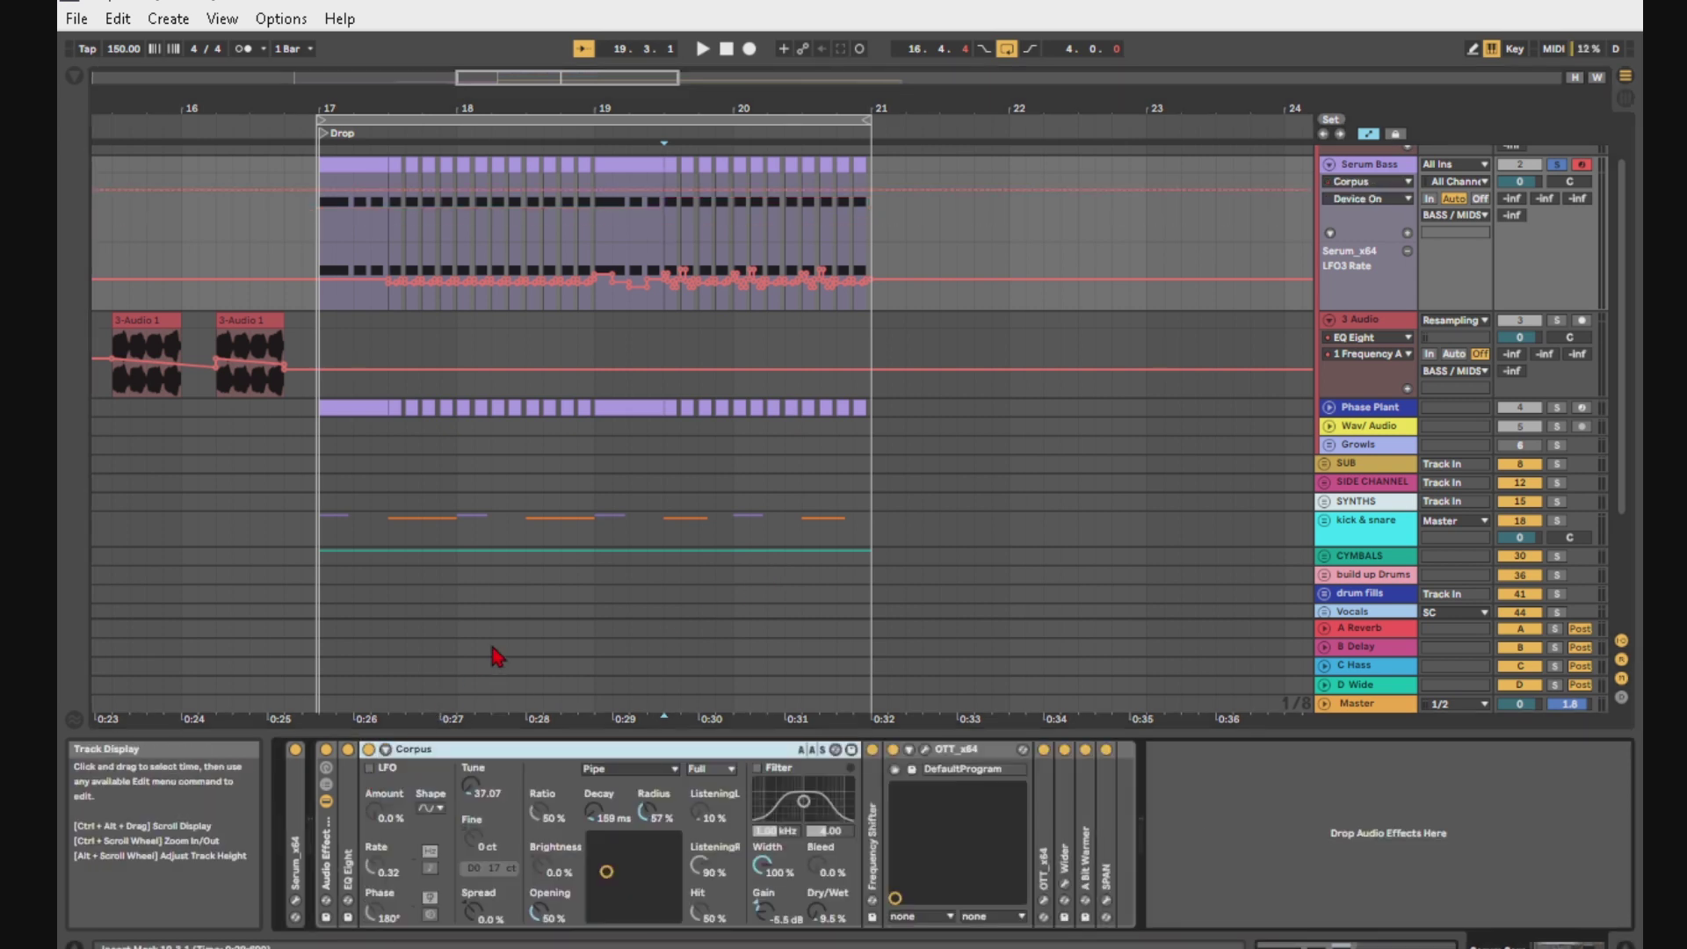
pyautogui.click(327, 242)
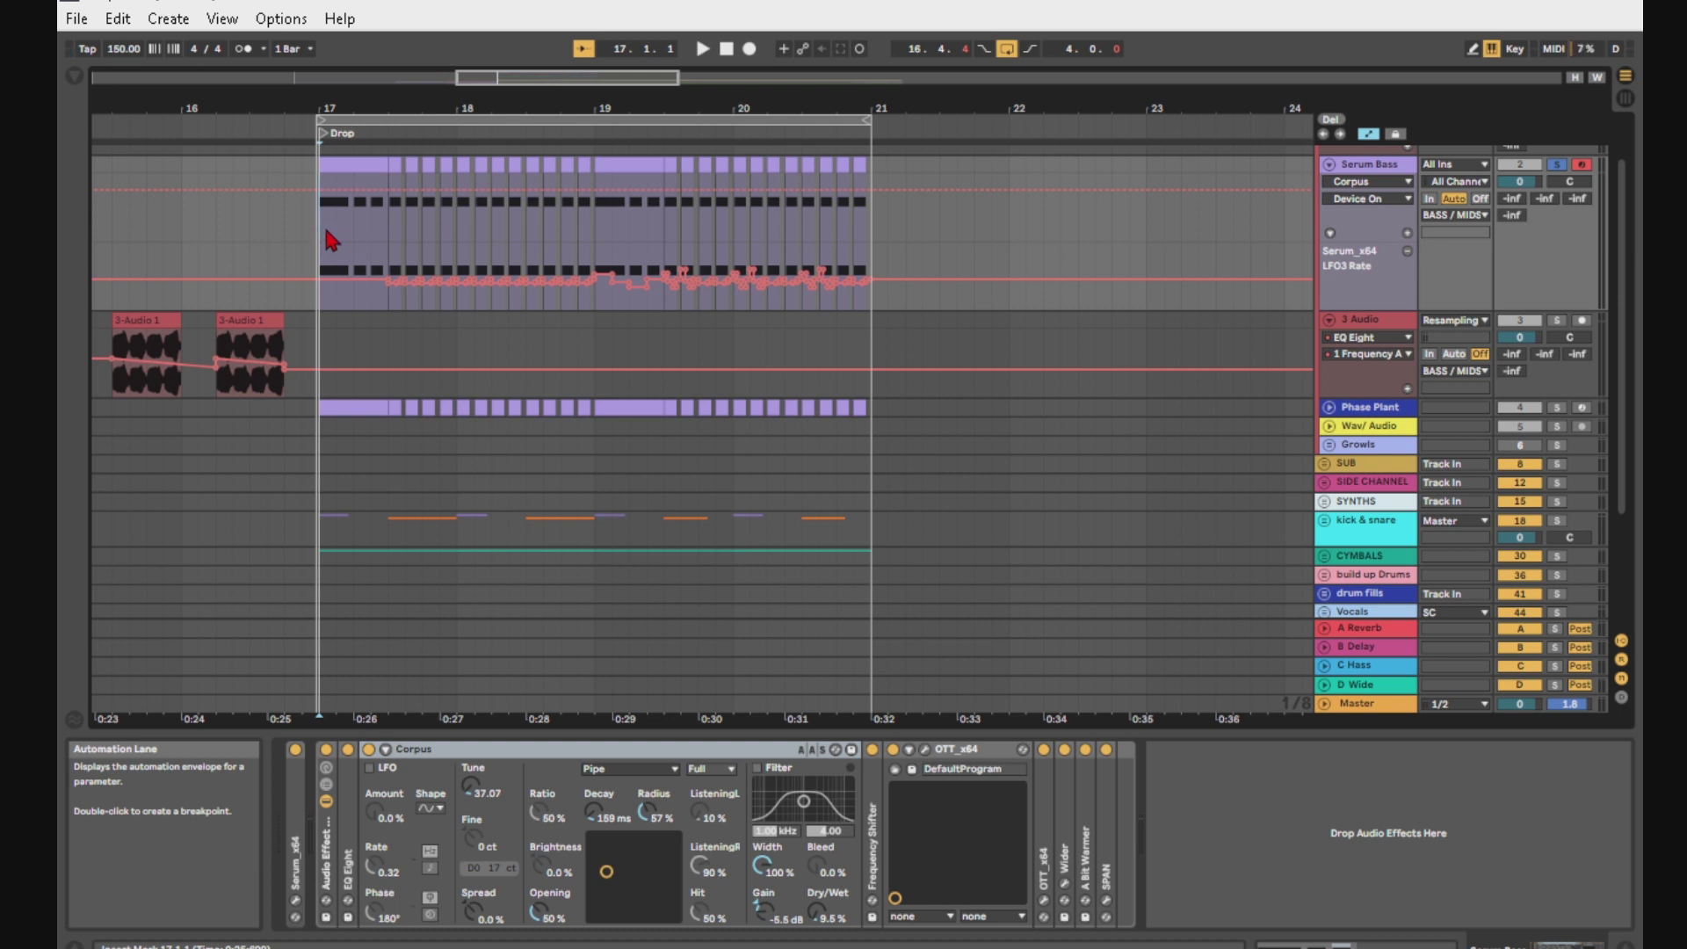
pyautogui.press('Right')
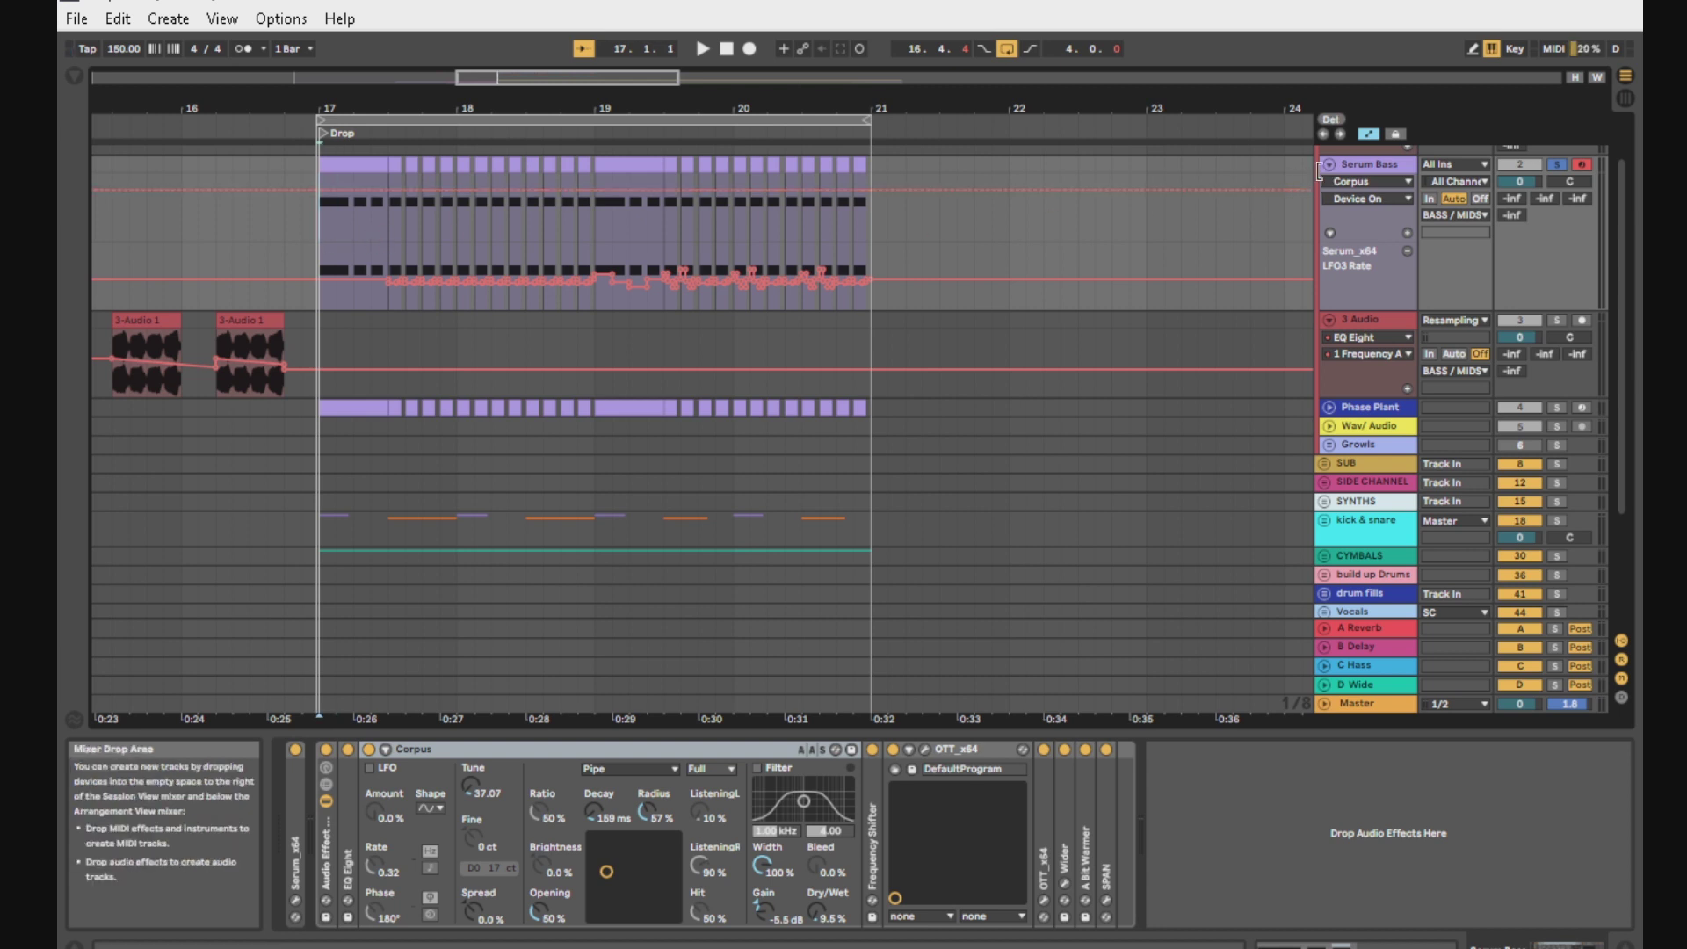
pyautogui.press('space')
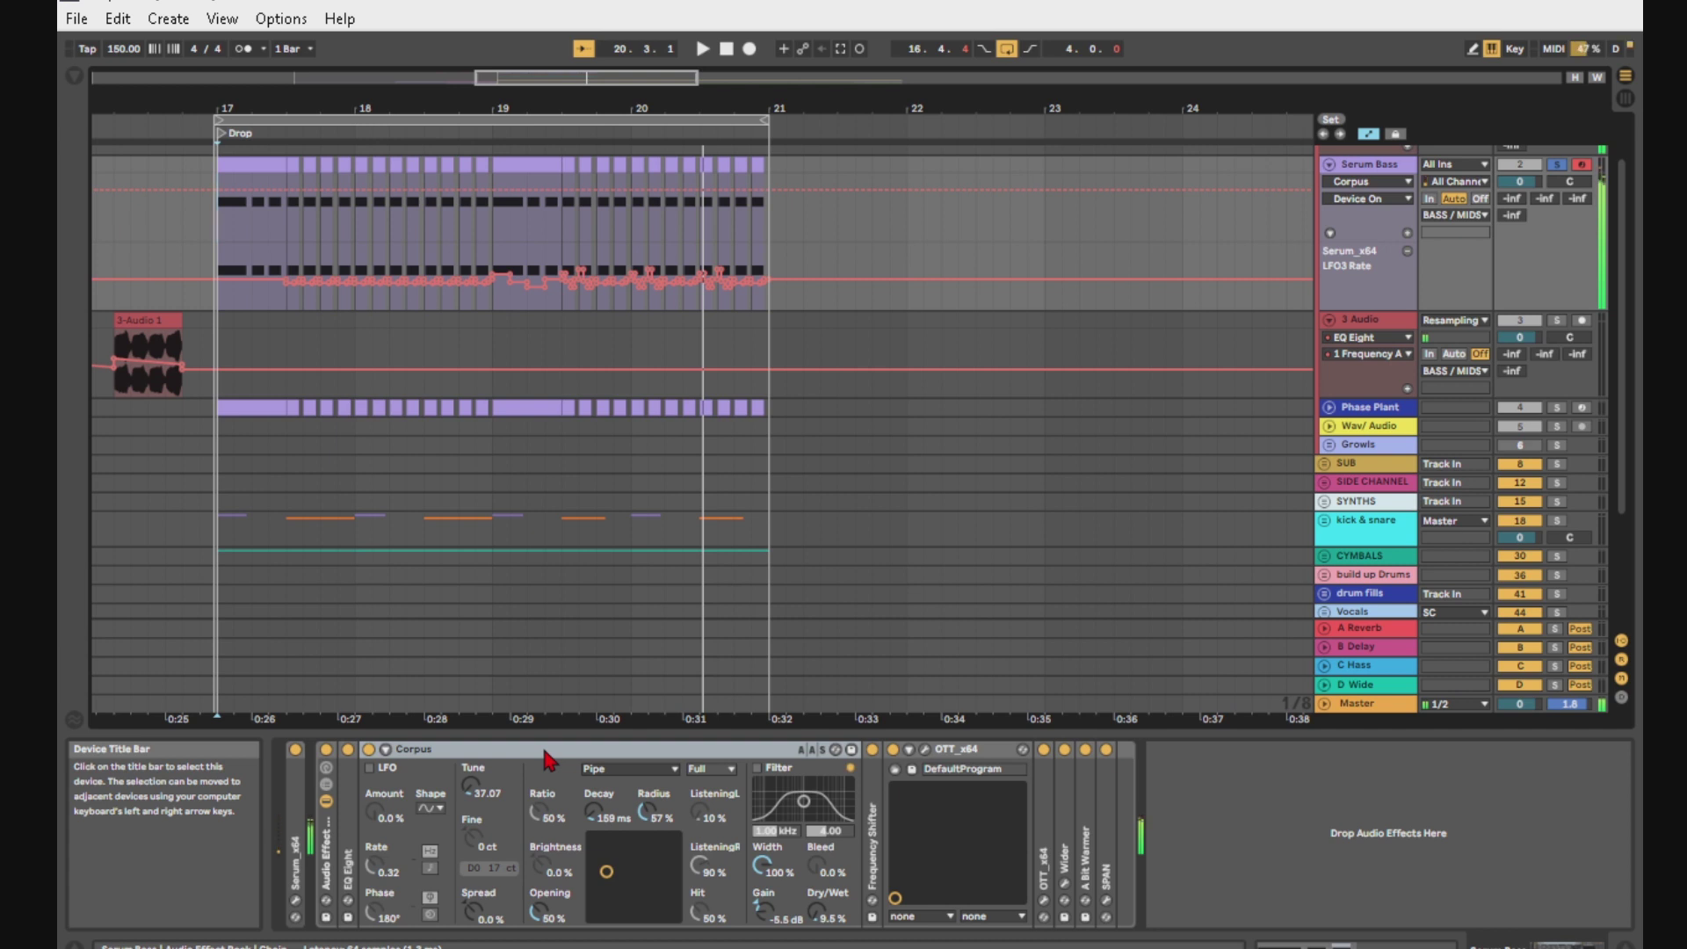
# Step: Fold Corpus and switch it off in the Serum Bass effect rack
pyautogui.doubleClick(458, 758)
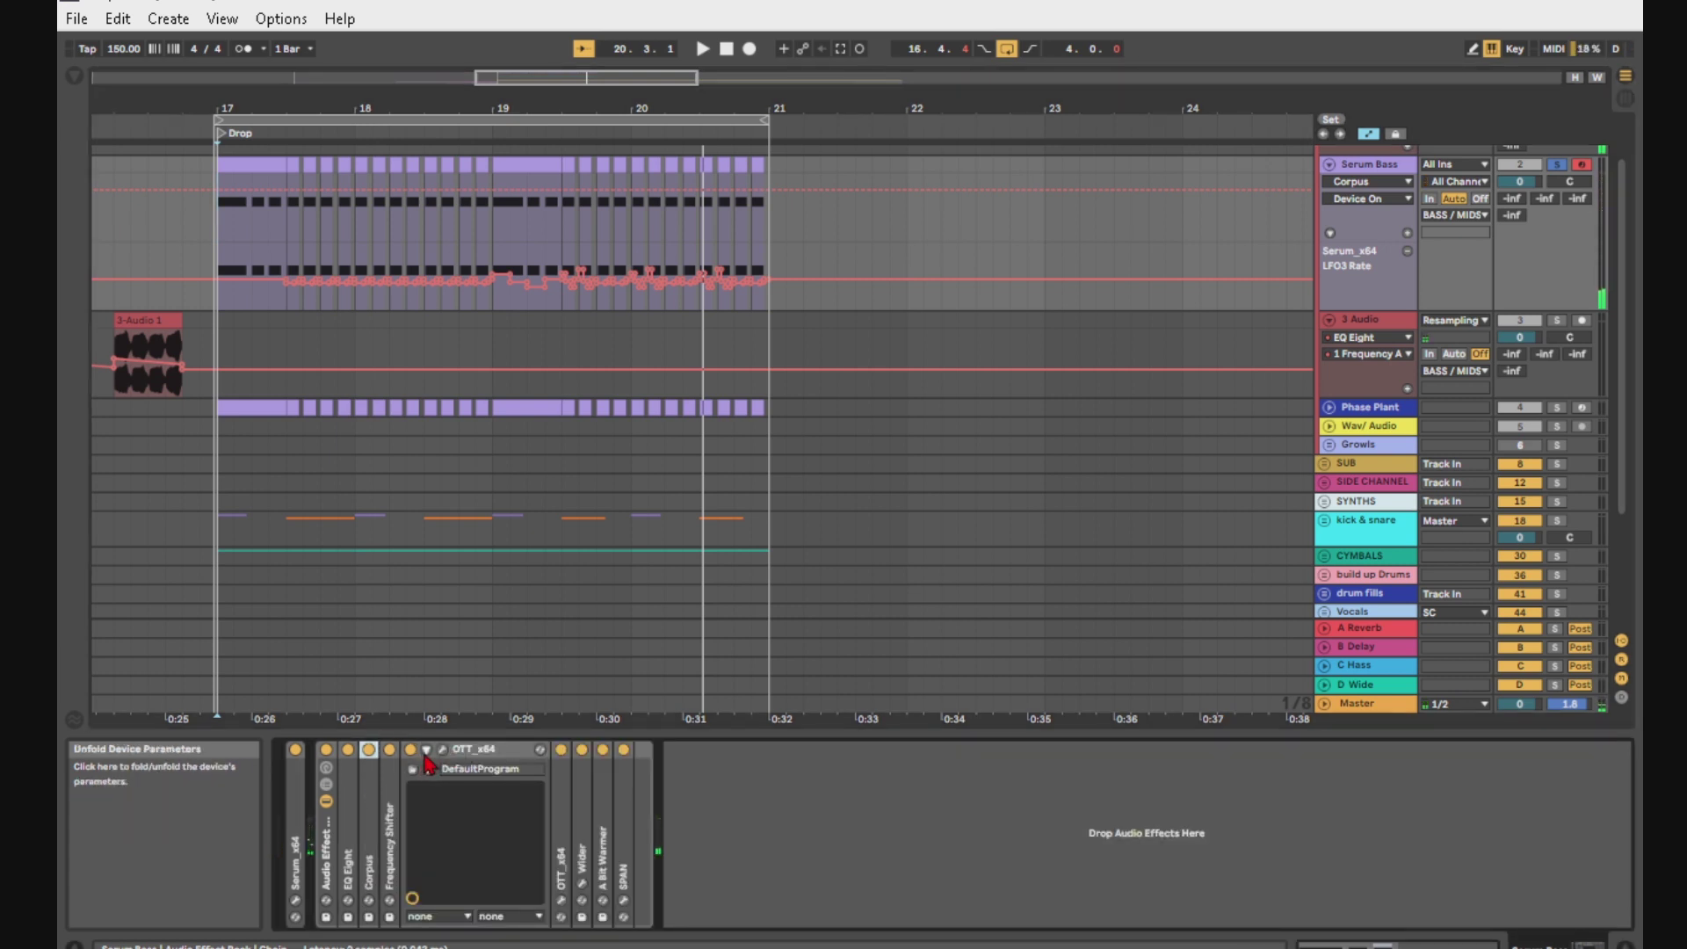
pyautogui.click(370, 750)
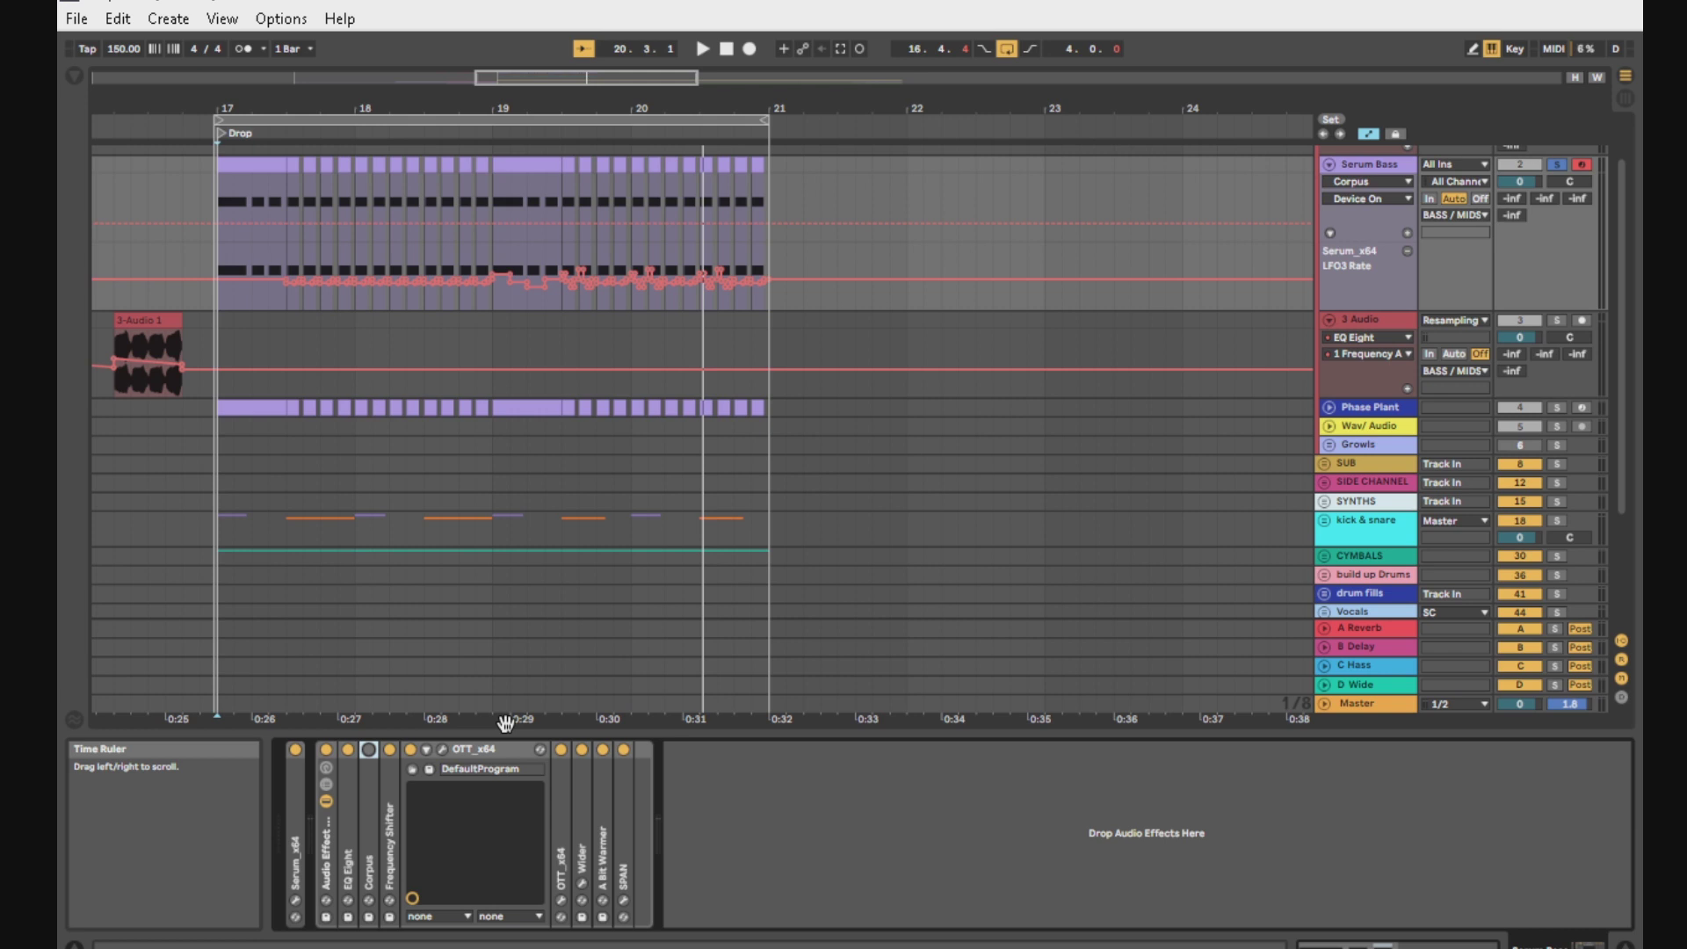
pyautogui.moveTo(1133, 944)
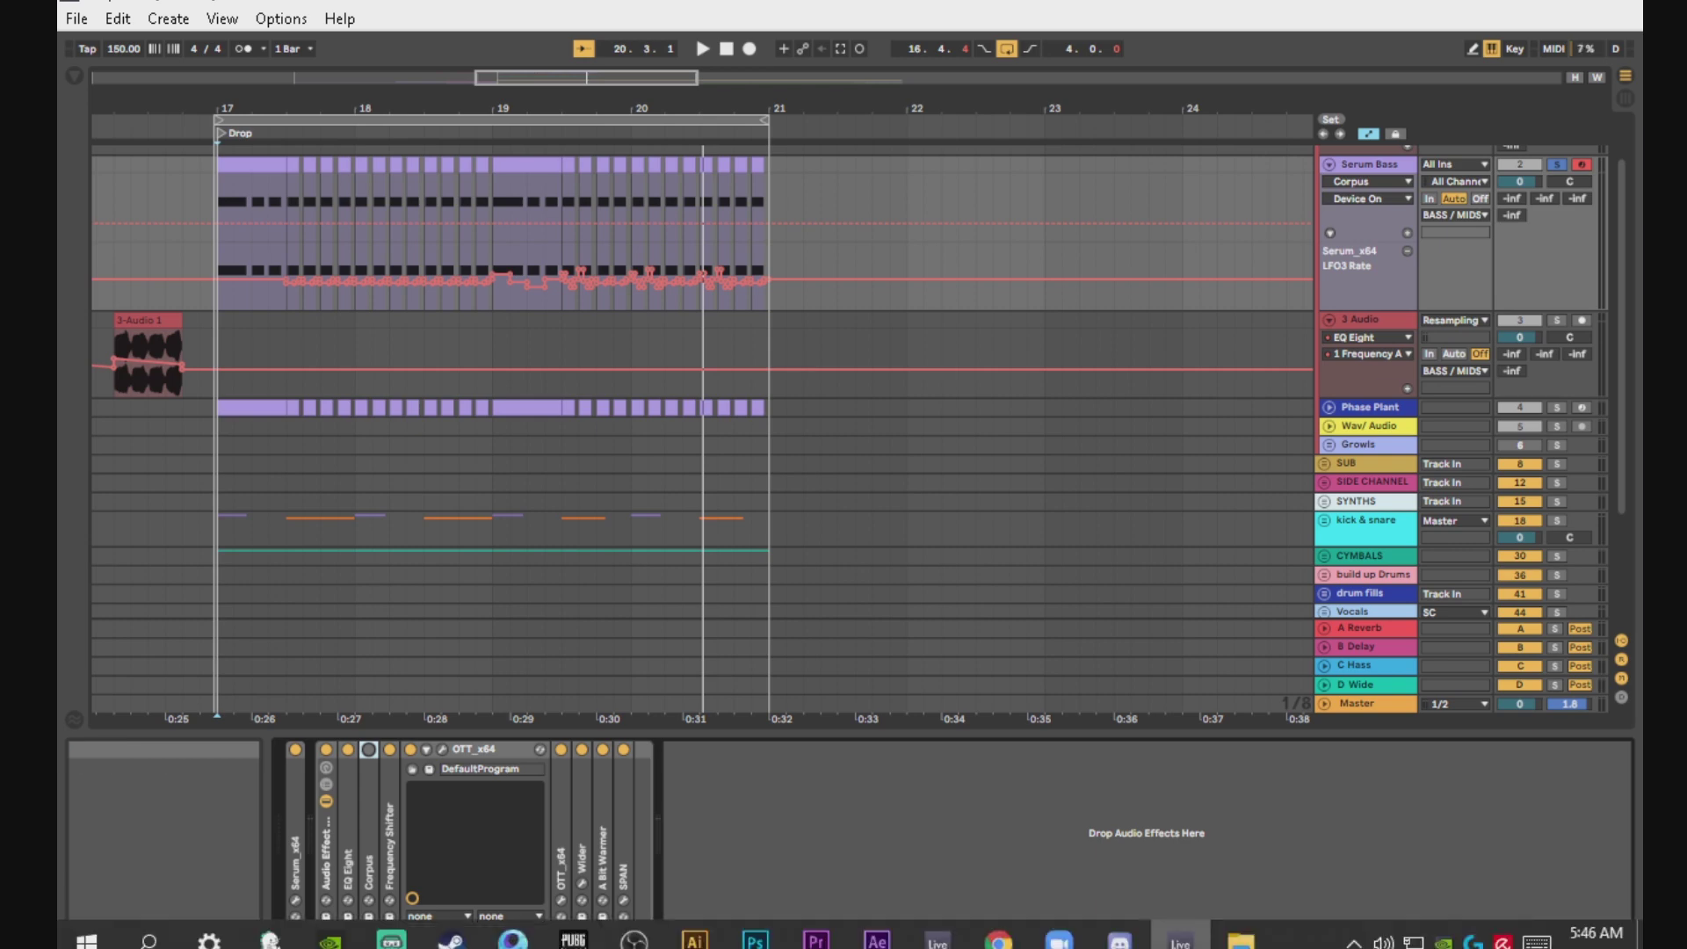